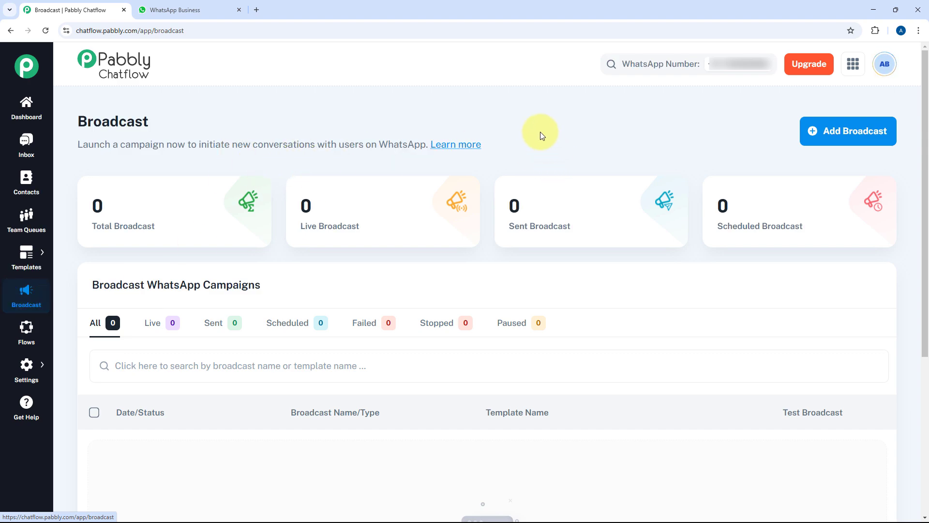
Step: Browse the campaign list, filtering to Live and Sent campaigns before showing all again
{"action": "scroll", "coordinate": [540, 132], "scroll_direction": "down", "scroll_amount": 1}
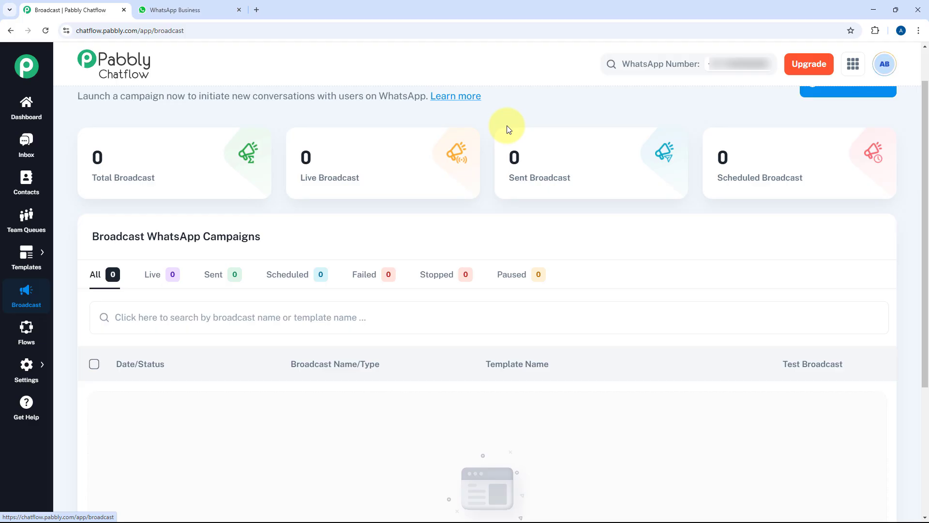
{"action": "scroll", "coordinate": [503, 125], "scroll_direction": "up", "scroll_amount": 1}
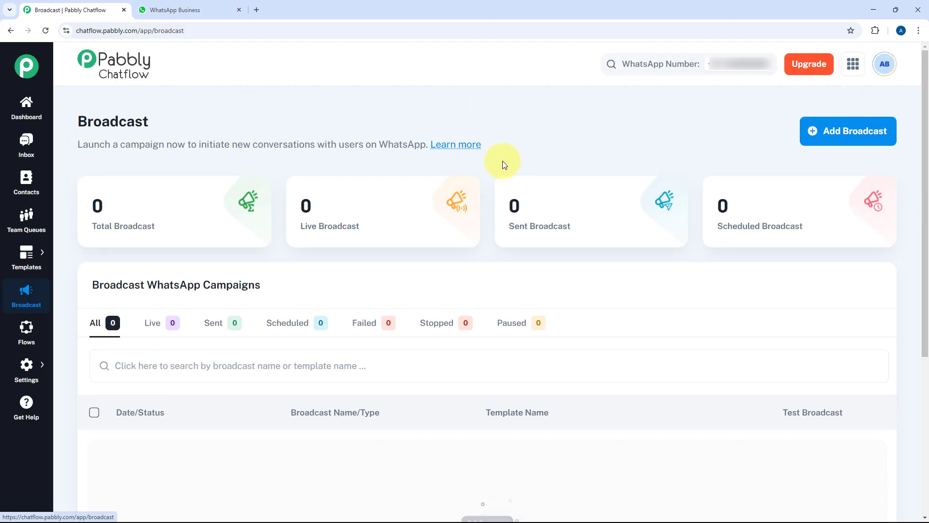
{"action": "mouse_move", "coordinate": [170, 216]}
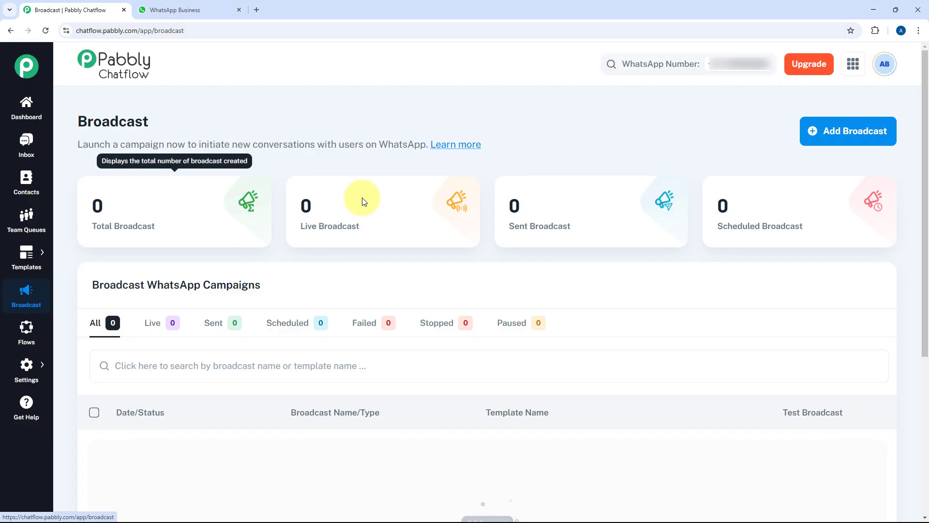
{"action": "mouse_move", "coordinate": [369, 208]}
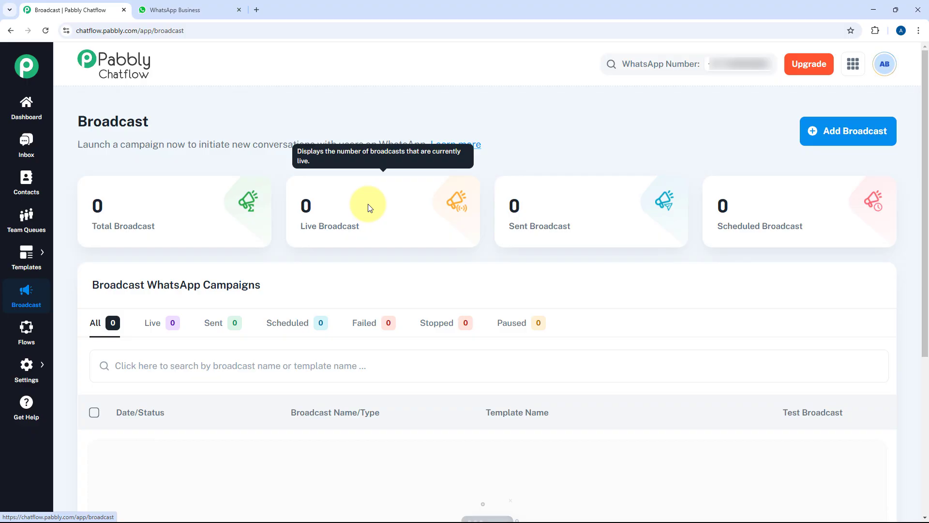
{"action": "mouse_move", "coordinate": [544, 199]}
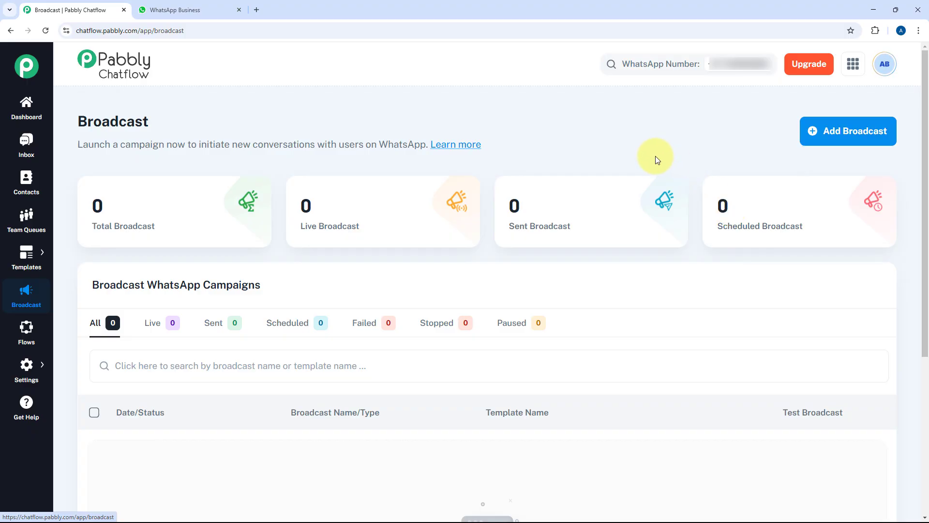
{"action": "scroll", "coordinate": [655, 157], "scroll_direction": "down", "scroll_amount": 2}
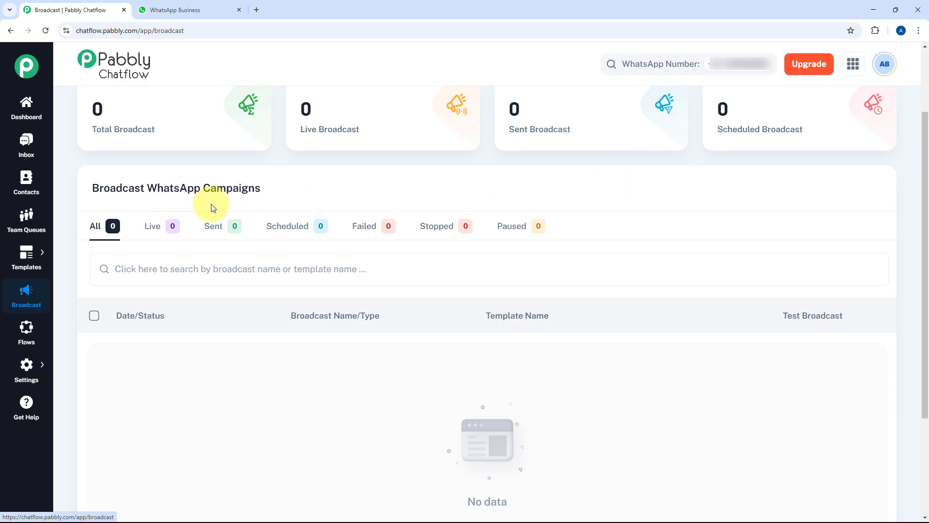
{"action": "scroll", "coordinate": [338, 197], "scroll_direction": "down", "scroll_amount": 2}
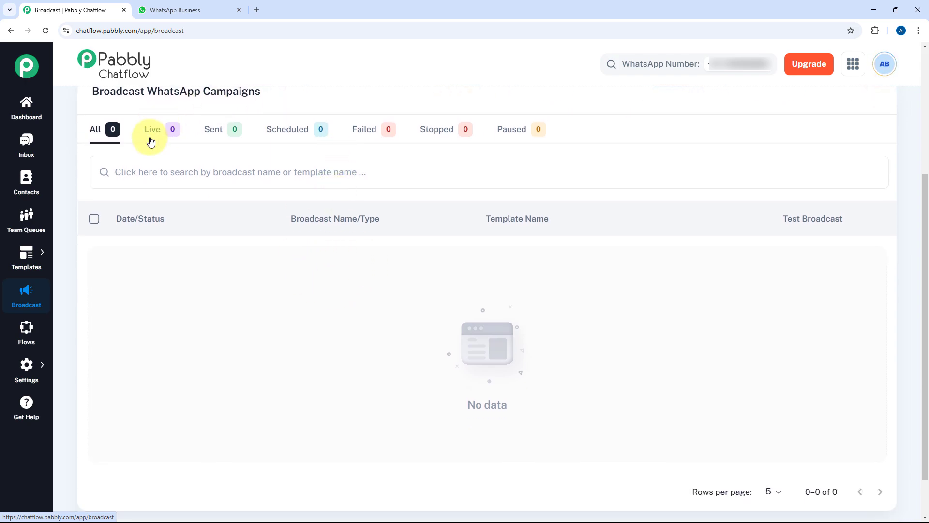
{"action": "left_click", "coordinate": [179, 136]}
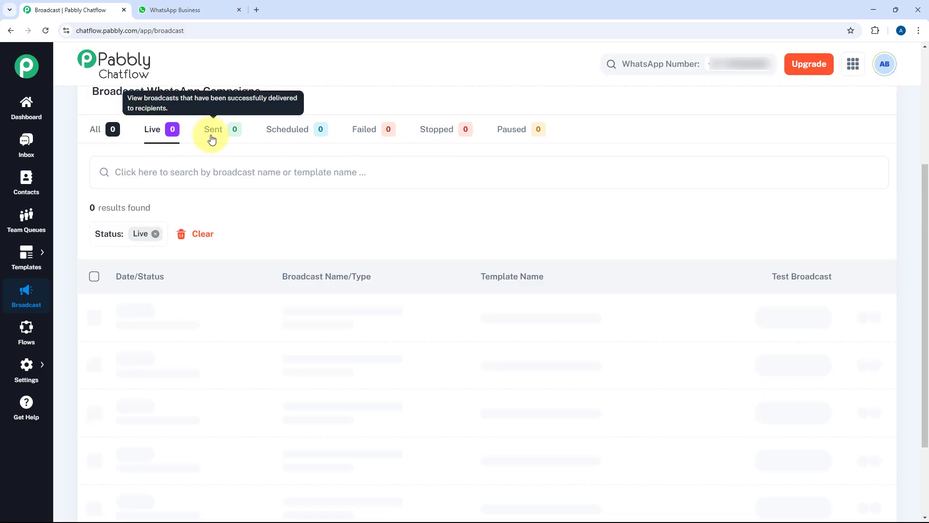
{"action": "left_click", "coordinate": [214, 137]}
{"action": "left_click", "coordinate": [95, 136]}
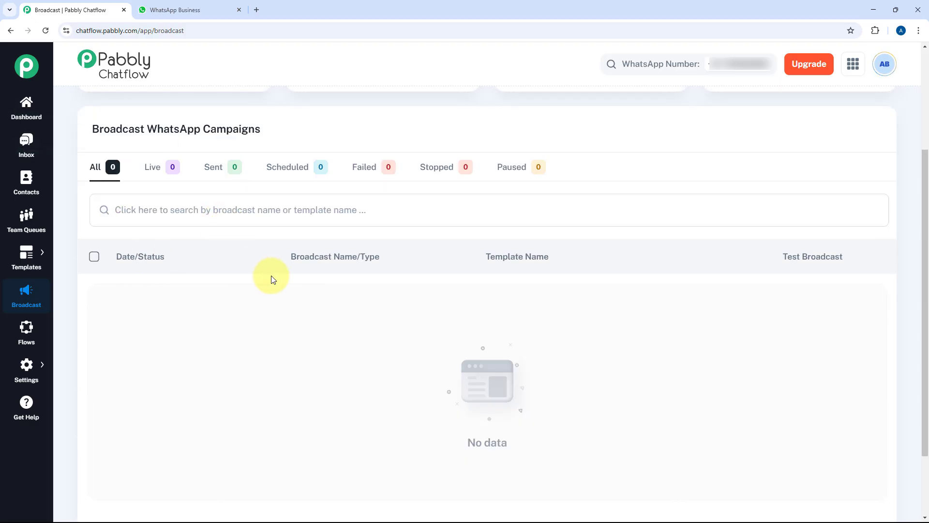
{"action": "scroll", "coordinate": [429, 289], "scroll_direction": "down", "scroll_amount": 1}
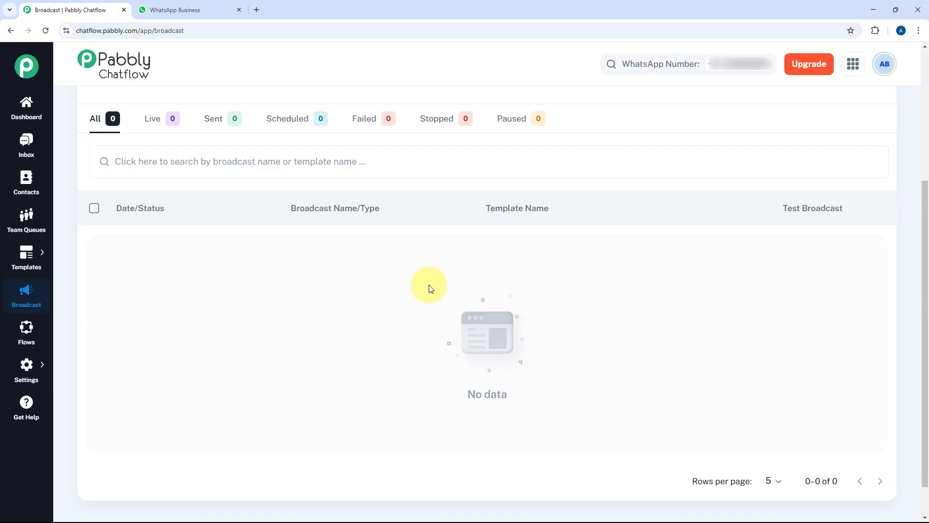
{"action": "scroll", "coordinate": [429, 289], "scroll_direction": "up", "scroll_amount": 4}
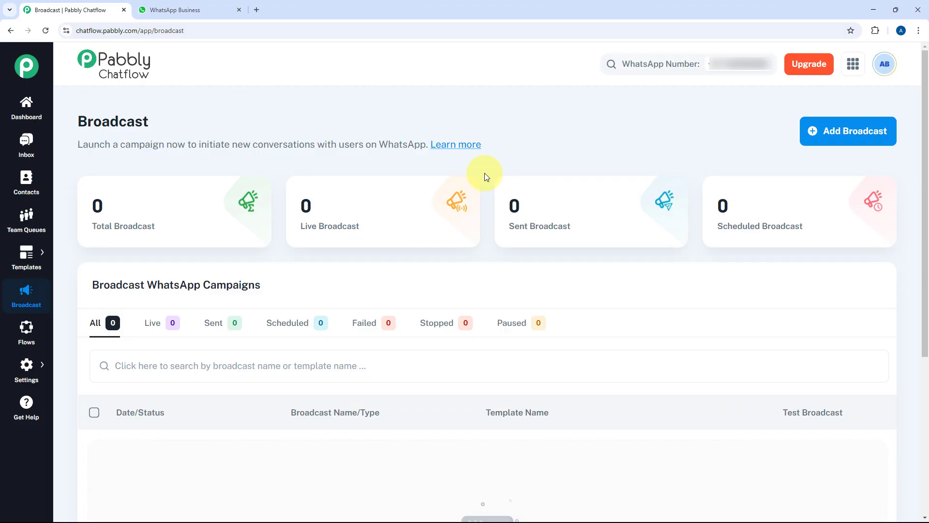
Step: Start a new broadcast and choose Broadcast Campaign as its type
{"action": "left_click", "coordinate": [847, 139]}
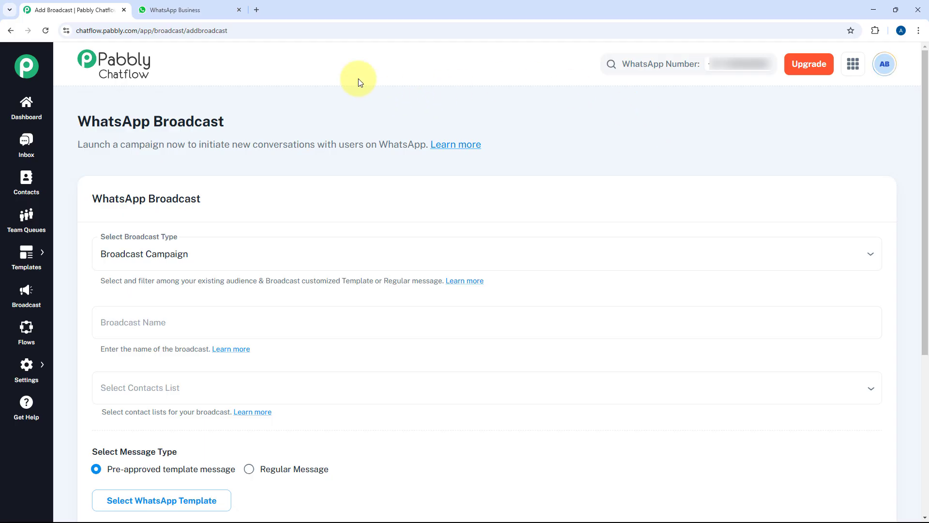
{"action": "scroll", "coordinate": [367, 121], "scroll_direction": "down", "scroll_amount": 1}
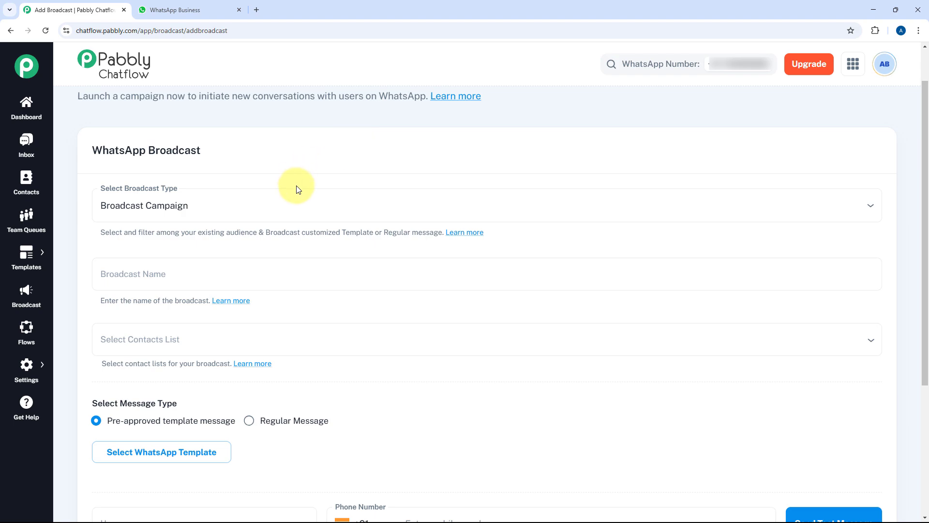
{"action": "left_click", "coordinate": [280, 200]}
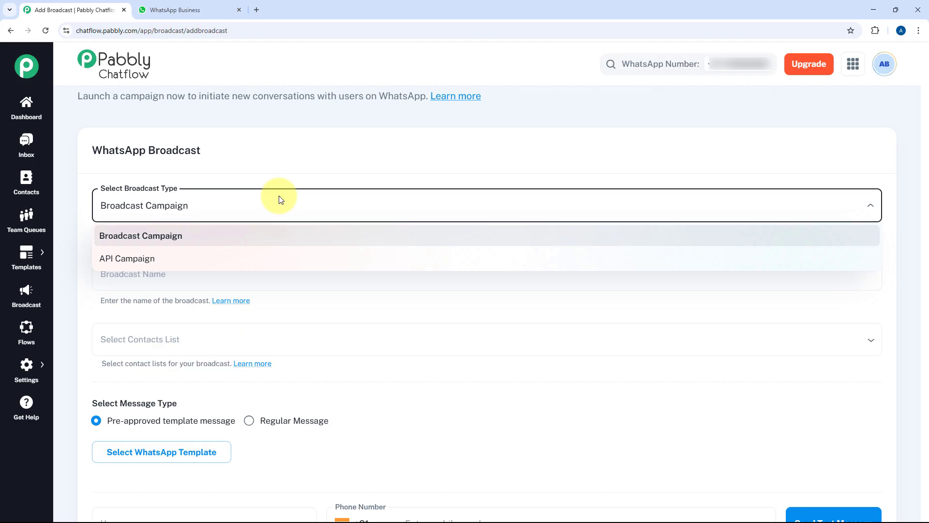
{"action": "left_click", "coordinate": [182, 236]}
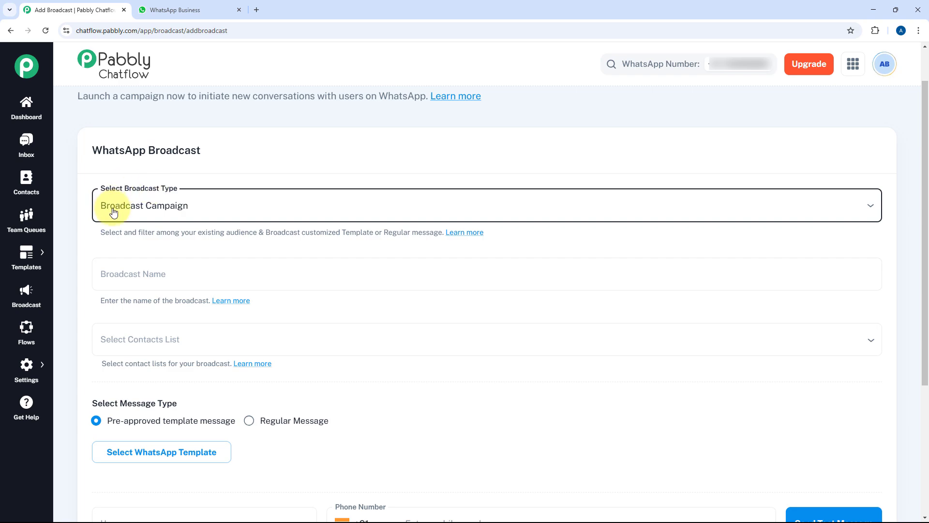
{"action": "scroll", "coordinate": [159, 196], "scroll_direction": "down", "scroll_amount": 1}
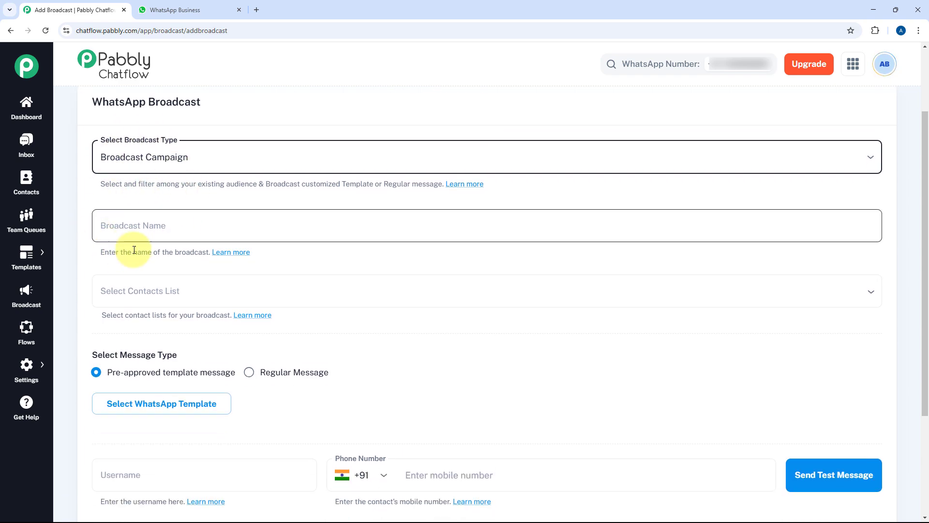
Step: Enter 'New Blog Announcement' in the Broadcast Name field
{"action": "left_click", "coordinate": [169, 227]}
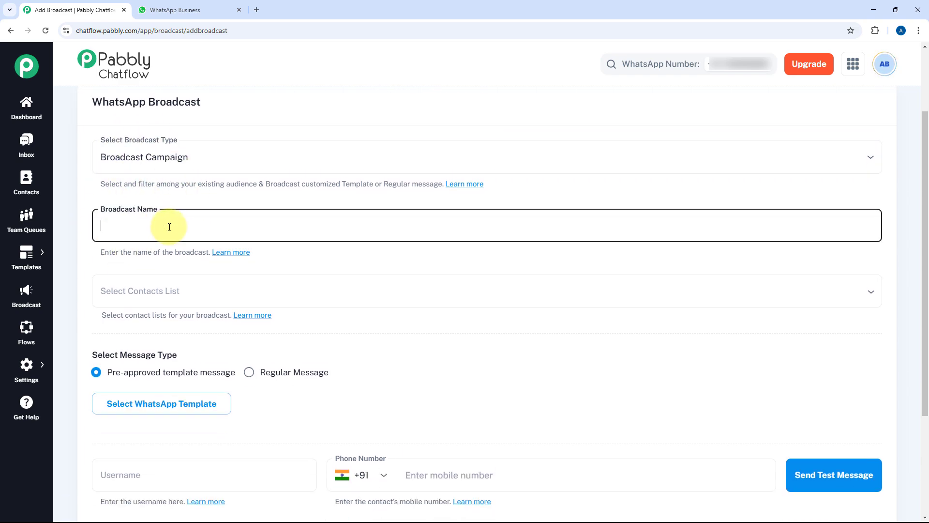
{"action": "type", "text": "New"}
{"action": "type", "text": "Blog Announcement"}
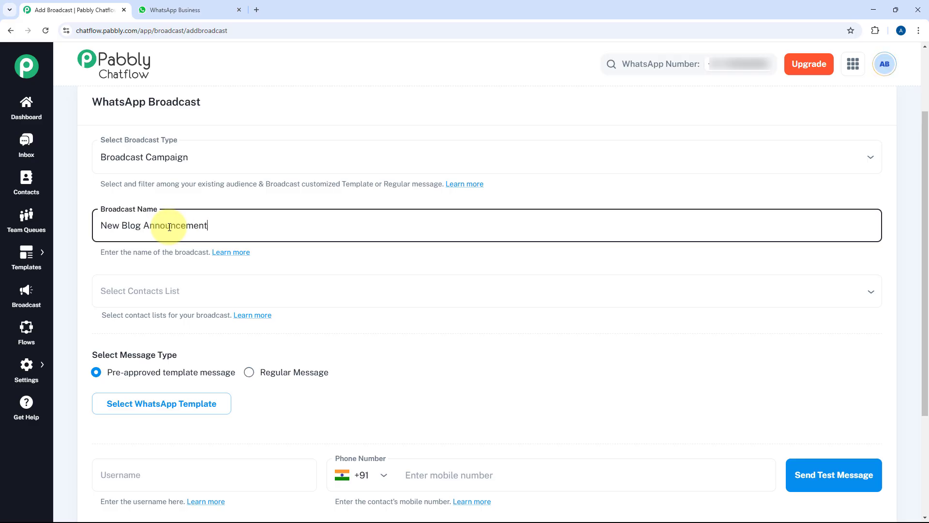
{"action": "left_click", "coordinate": [249, 203]}
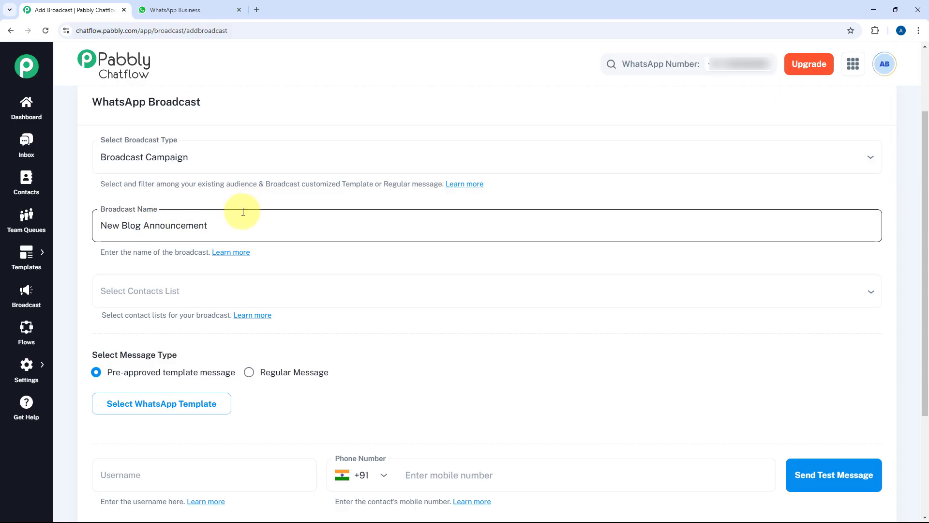
{"action": "left_click", "coordinate": [243, 212]}
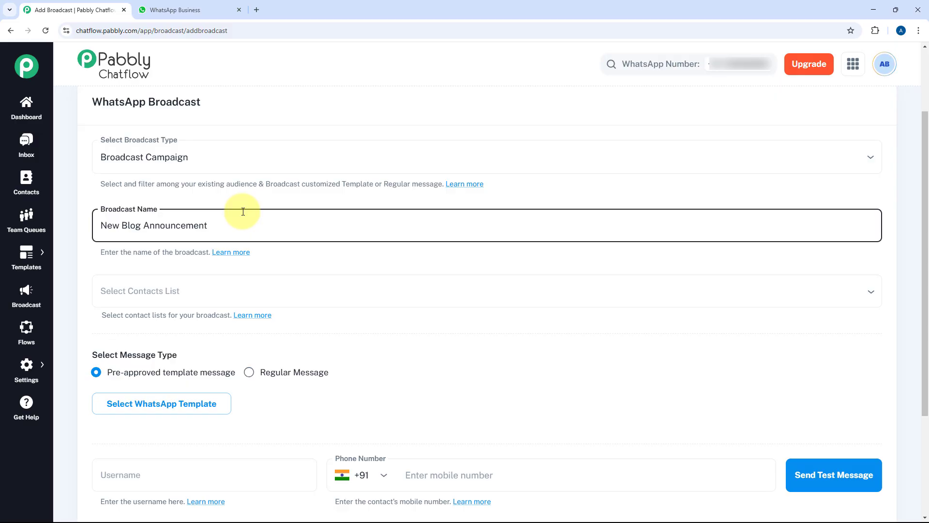
{"action": "scroll", "coordinate": [242, 211], "scroll_direction": "down", "scroll_amount": 2}
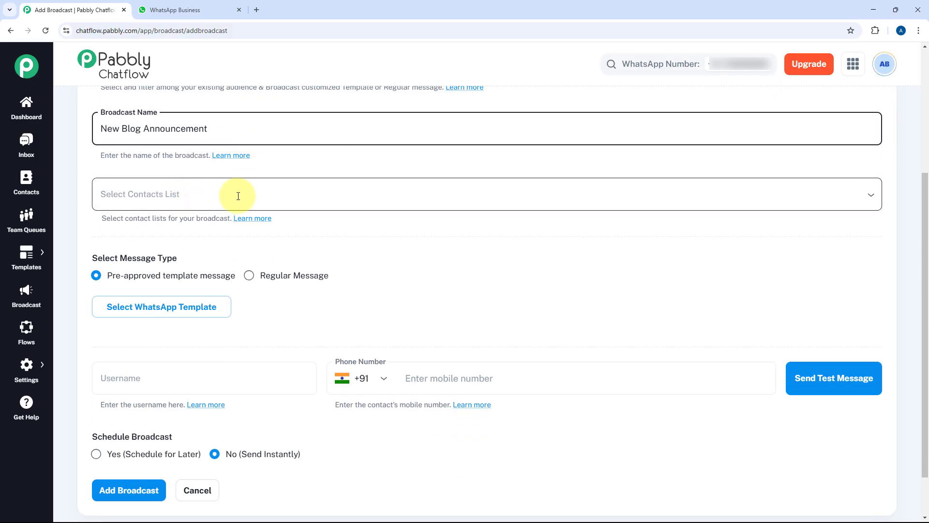
Step: Choose Pabbly Form Builder and Subscription Billing, then select all contact lists including Email Marketing and Connect
{"action": "left_click", "coordinate": [310, 192]}
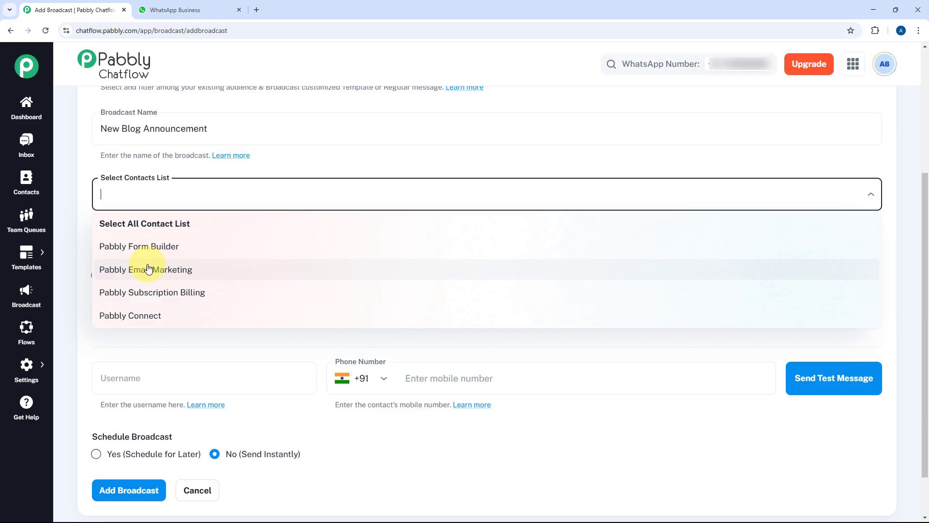
{"action": "left_click", "coordinate": [131, 246]}
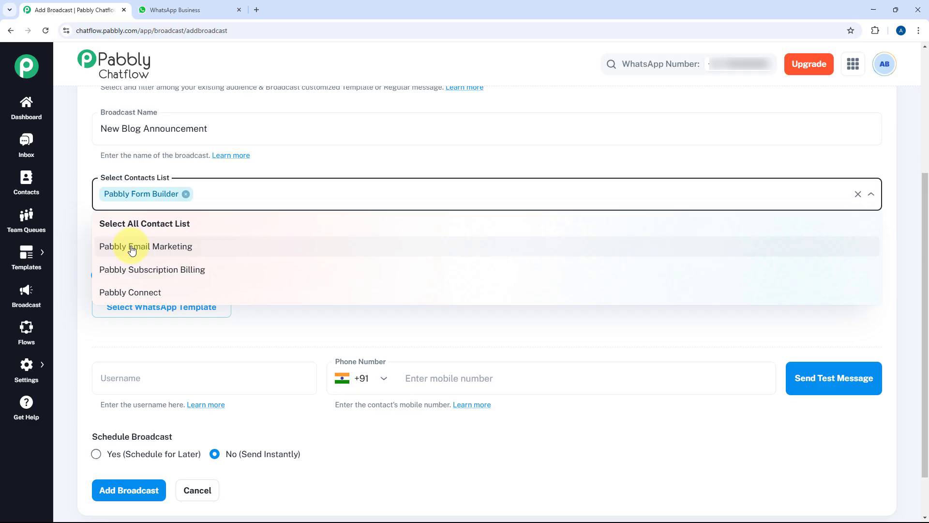
{"action": "left_click", "coordinate": [179, 273]}
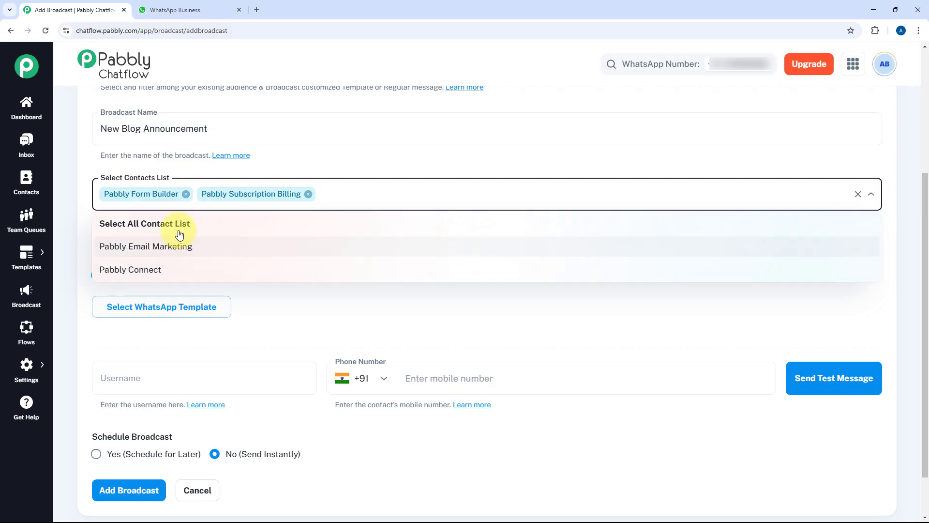
{"action": "left_click", "coordinate": [162, 226]}
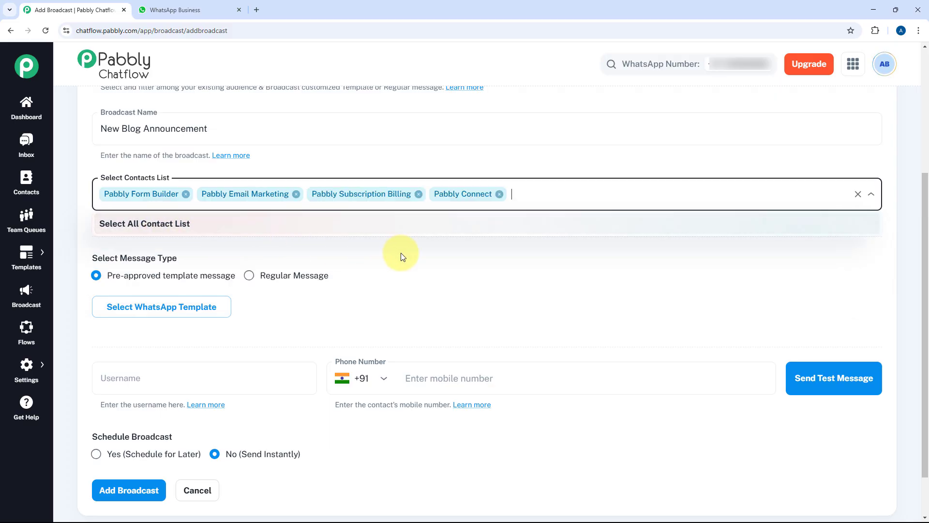
{"action": "left_click", "coordinate": [417, 256]}
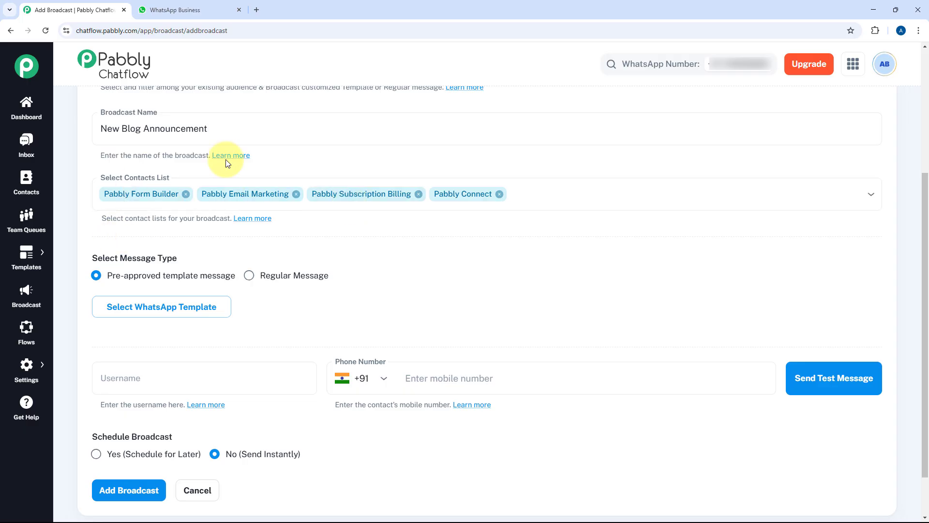
{"action": "scroll", "coordinate": [342, 239], "scroll_direction": "down", "scroll_amount": 1}
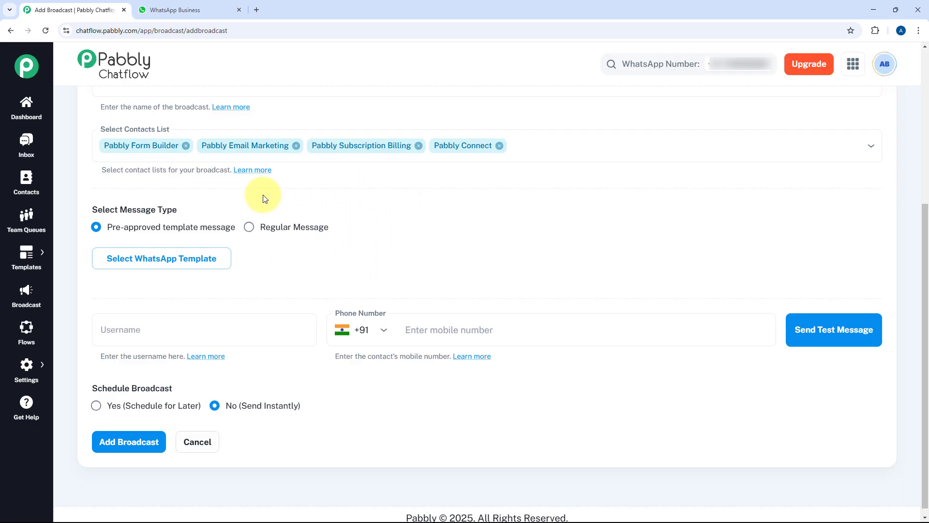
Step: Switch the broadcast to a regular message with Text as the message type
{"action": "left_click", "coordinate": [258, 227]}
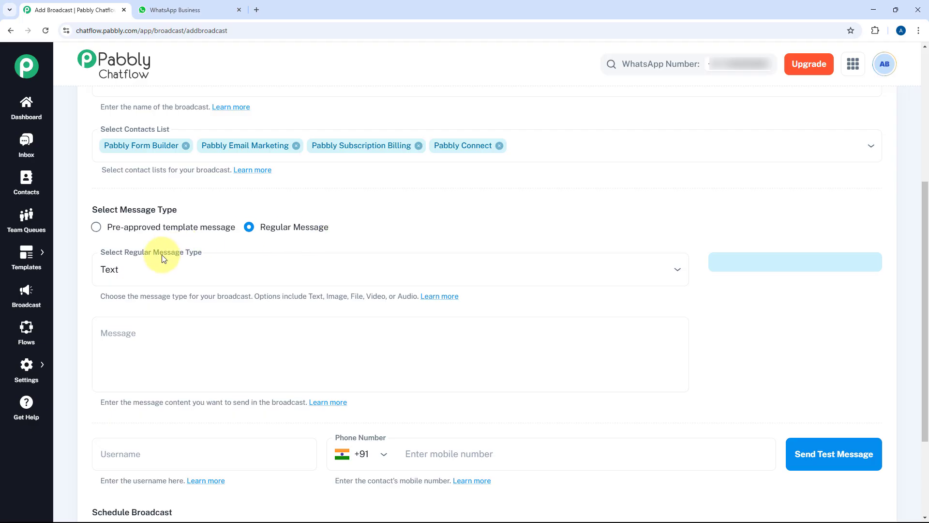
{"action": "left_click", "coordinate": [191, 269]}
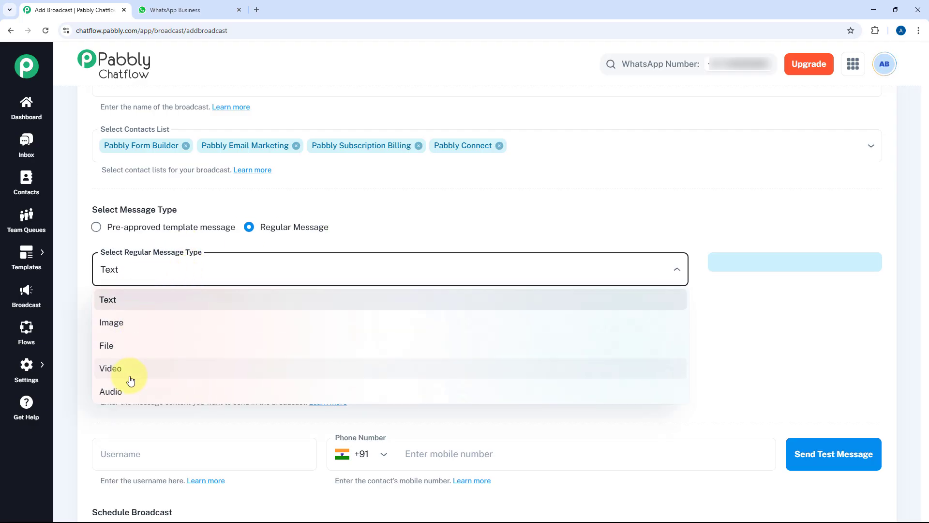
{"action": "left_click", "coordinate": [351, 263]}
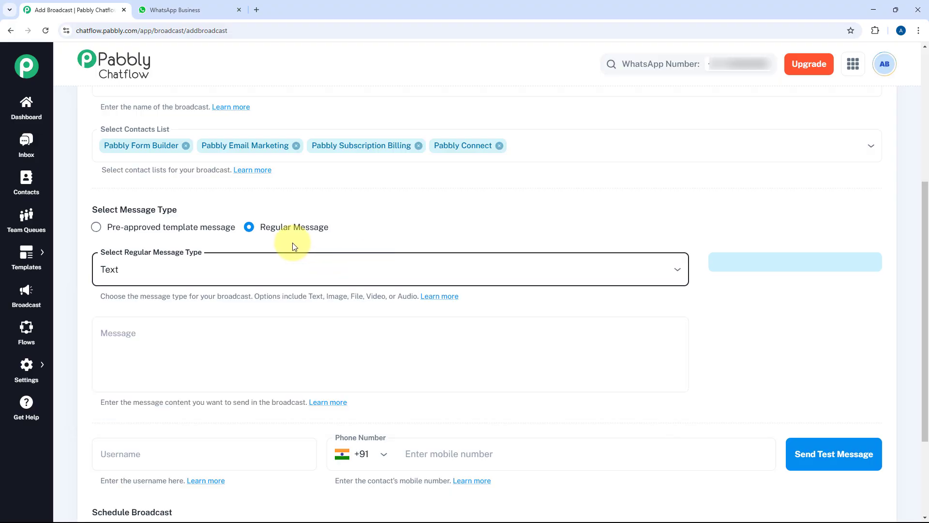
Step: Try the Image and Audio message types, then set the type back to Text
{"action": "left_click", "coordinate": [225, 268]}
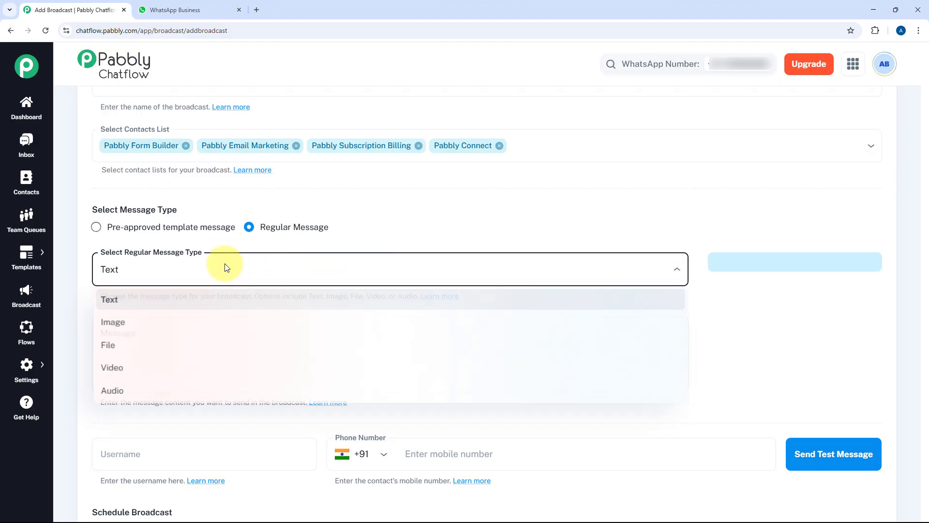
{"action": "left_click", "coordinate": [155, 323]}
{"action": "left_click", "coordinate": [235, 337]}
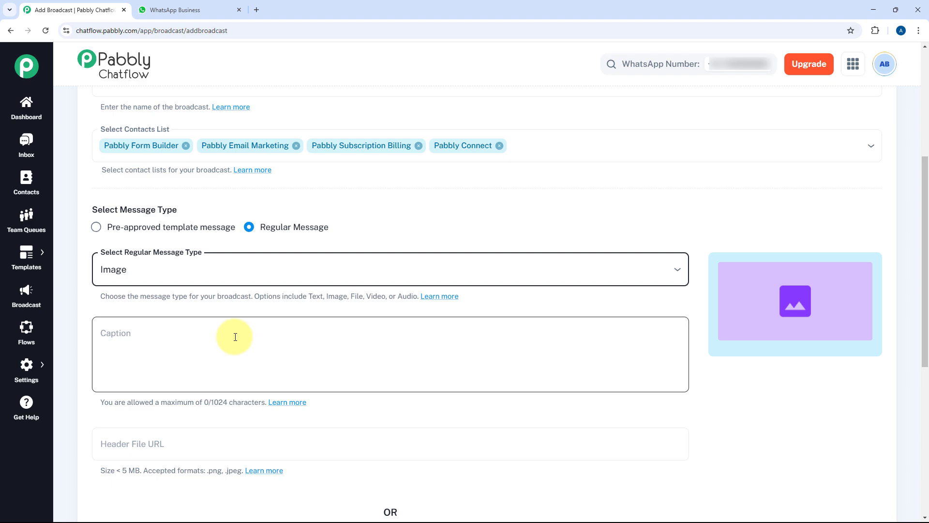
{"action": "scroll", "coordinate": [218, 301], "scroll_direction": "down", "scroll_amount": 2}
{"action": "scroll", "coordinate": [218, 297], "scroll_direction": "down", "scroll_amount": 1}
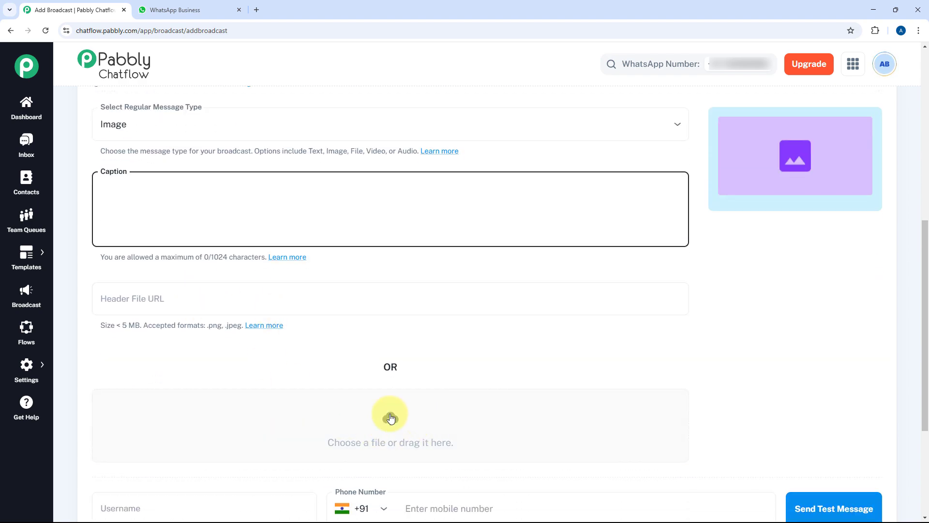
{"action": "scroll", "coordinate": [242, 242], "scroll_direction": "up", "scroll_amount": 1}
{"action": "left_click", "coordinate": [193, 171]}
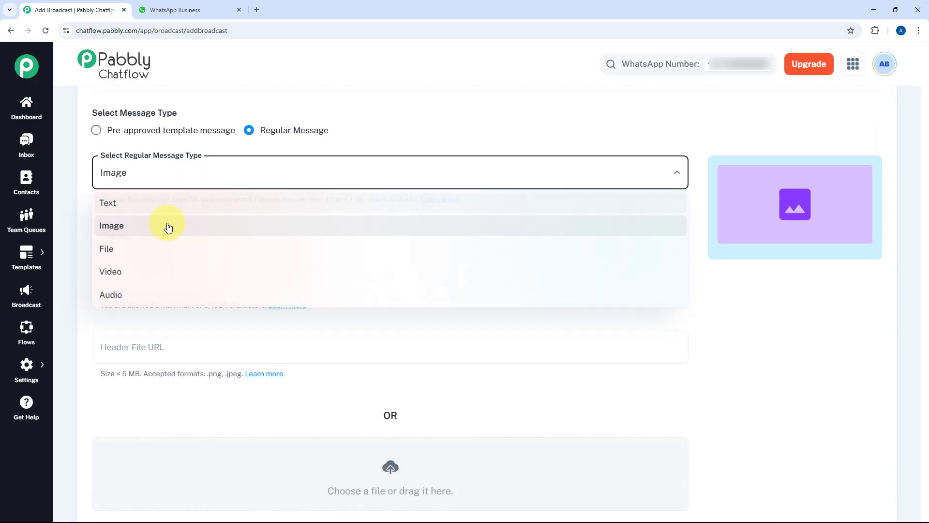
{"action": "left_click", "coordinate": [158, 292]}
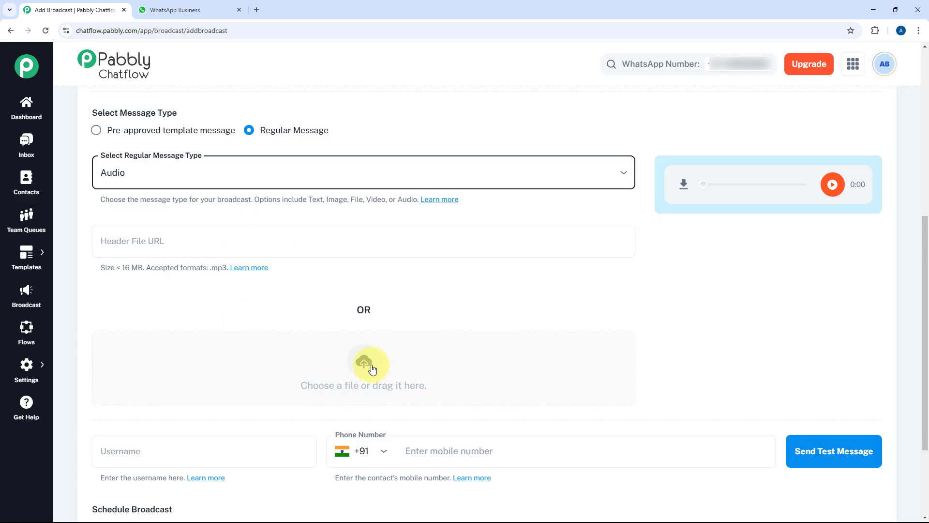
{"action": "scroll", "coordinate": [371, 369], "scroll_direction": "up", "scroll_amount": 2}
{"action": "left_click", "coordinate": [251, 267]}
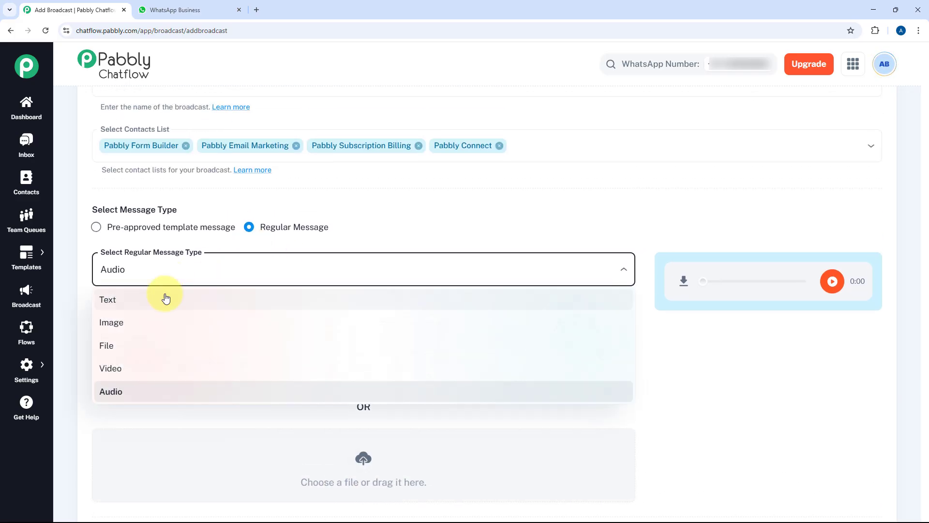
{"action": "left_click", "coordinate": [164, 298]}
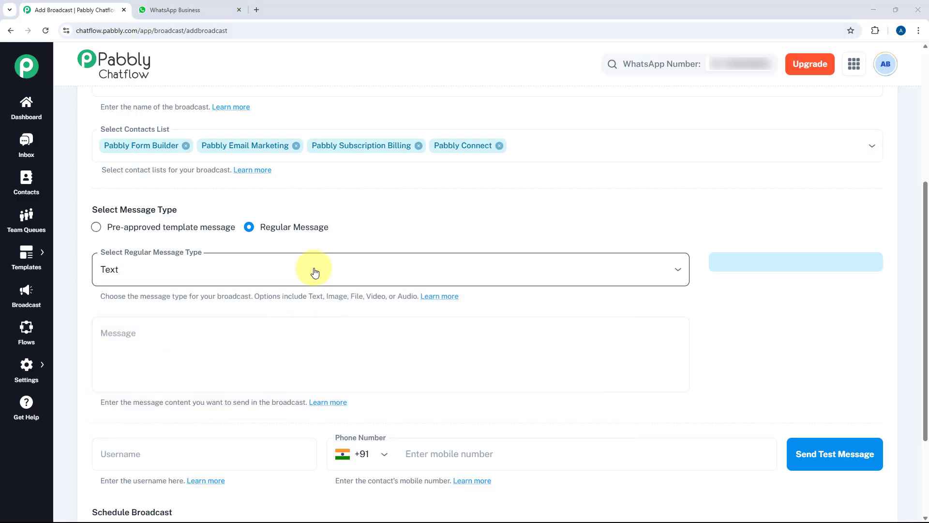
Step: Write 'Hello,' and 'We have a new blog' on two lines, correcting the 'ahve' typo
{"action": "scroll", "coordinate": [352, 242], "scroll_direction": "down", "scroll_amount": 2}
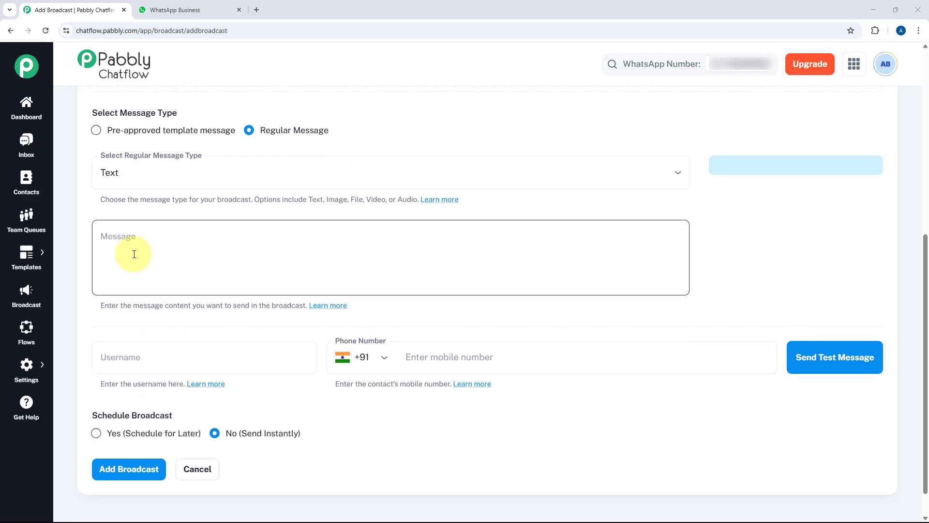
{"action": "left_click", "coordinate": [145, 248]}
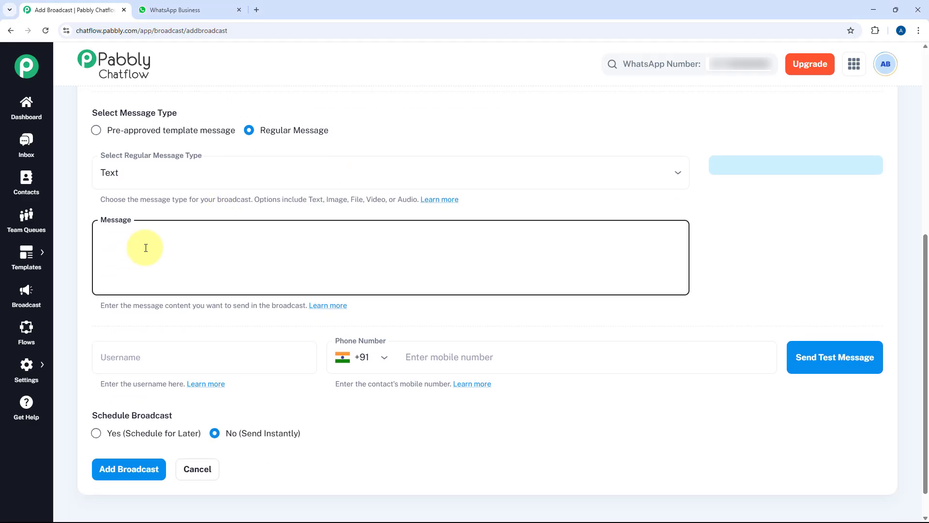
{"action": "type", "text": "Hello,"}
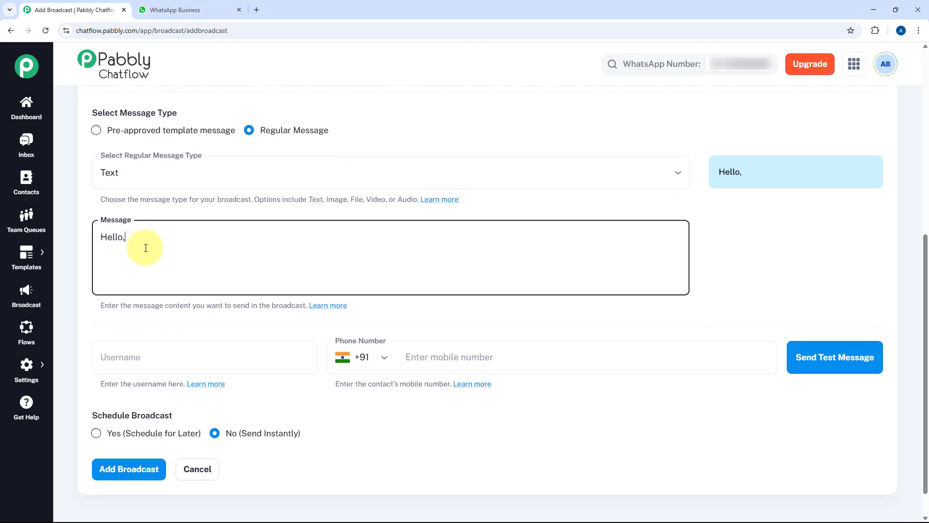
{"action": "key", "text": "Return"}
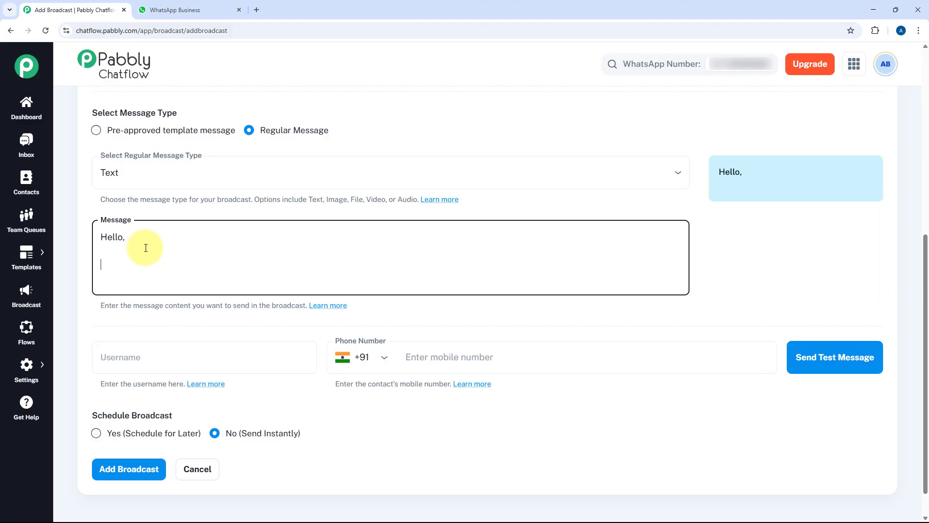
{"action": "type", "text": "We ahve "}
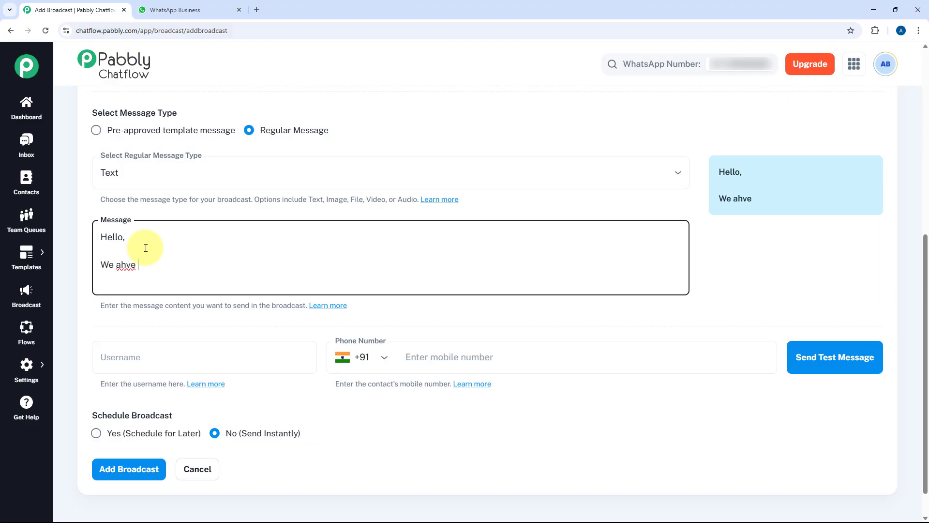
{"action": "type", "text": "a new blog"}
{"action": "right_click", "coordinate": [125, 265]}
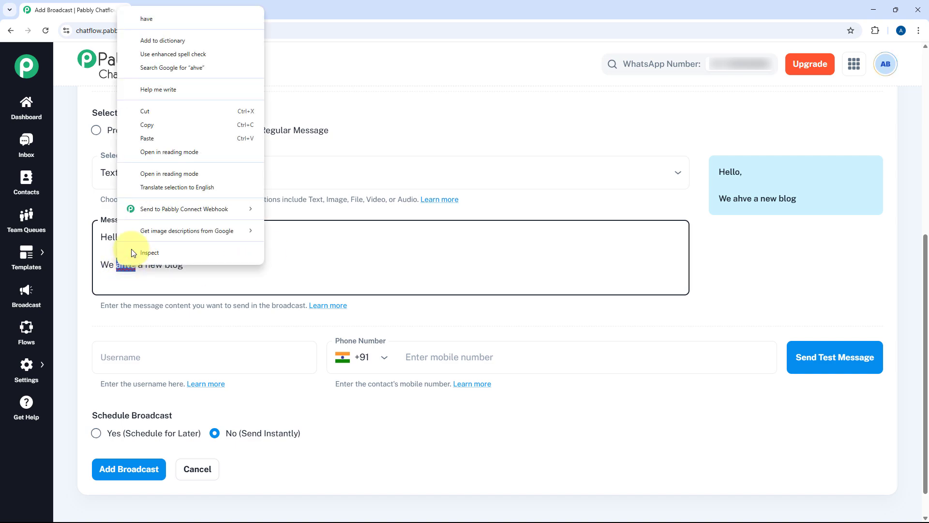
{"action": "left_click", "coordinate": [177, 20]}
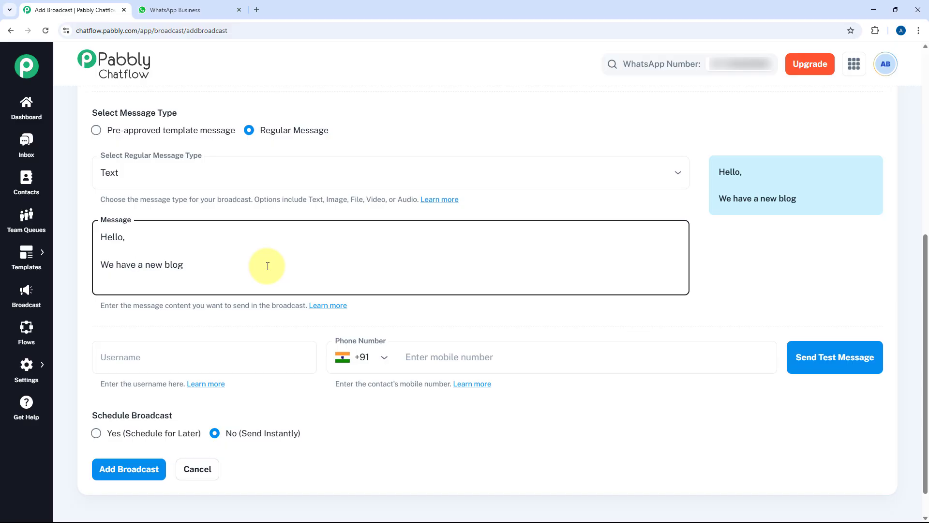
Step: Change the regular message type to File
{"action": "scroll", "coordinate": [268, 266], "scroll_direction": "up", "scroll_amount": 1}
{"action": "left_click", "coordinate": [277, 229]}
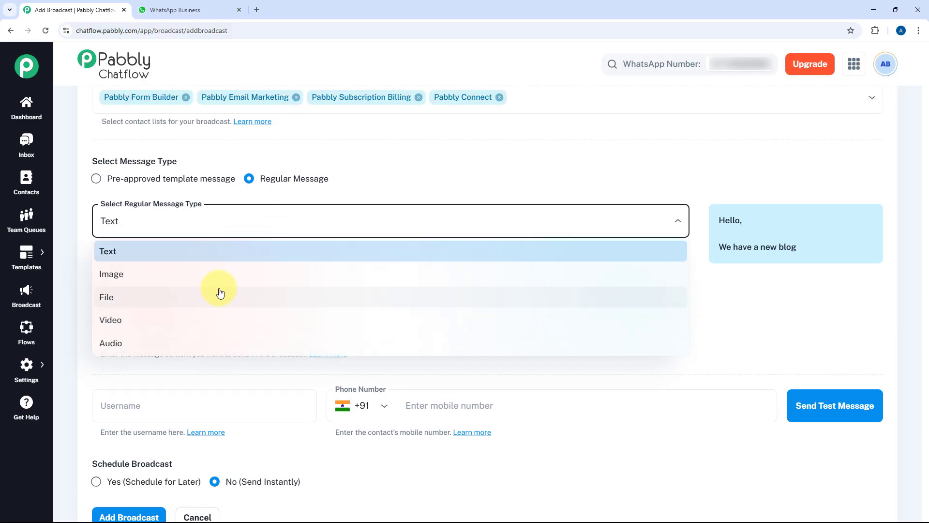
{"action": "left_click", "coordinate": [220, 292]}
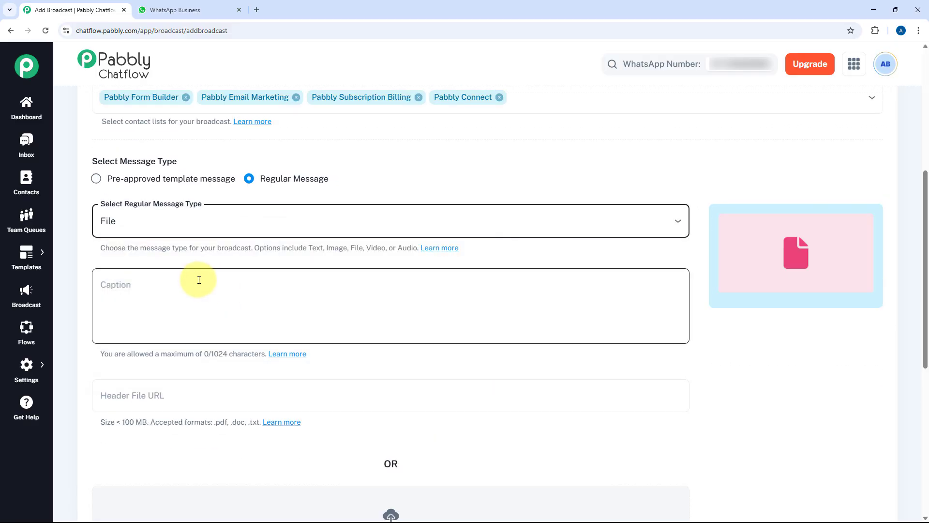
{"action": "left_click", "coordinate": [166, 288]}
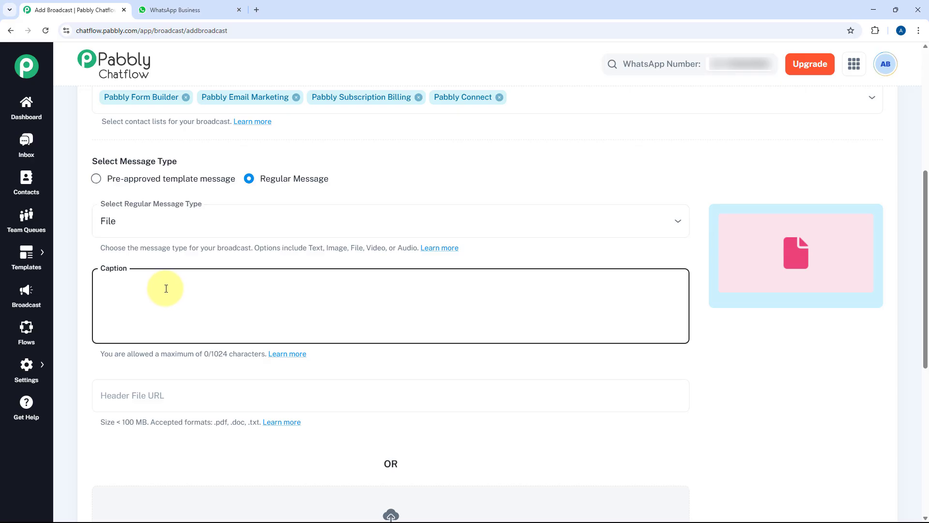
{"action": "type", "text": "HEllo"}
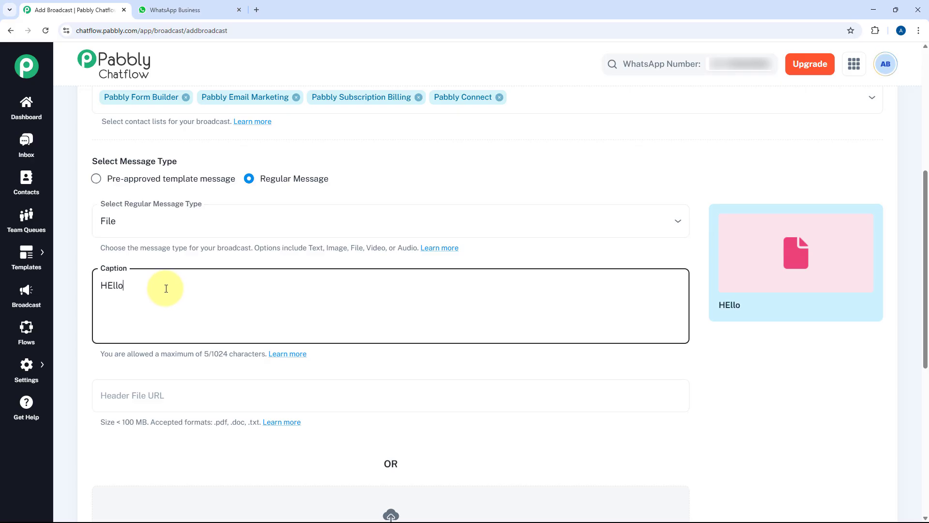
{"action": "key", "text": "ctrl+a"}
{"action": "key", "text": "BackSpace"}
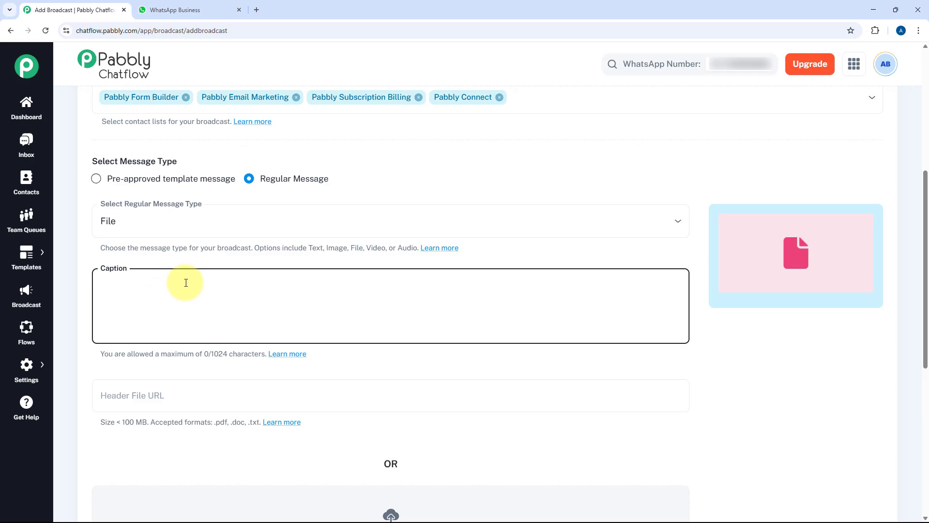
{"action": "scroll", "coordinate": [180, 308], "scroll_direction": "down", "scroll_amount": 2}
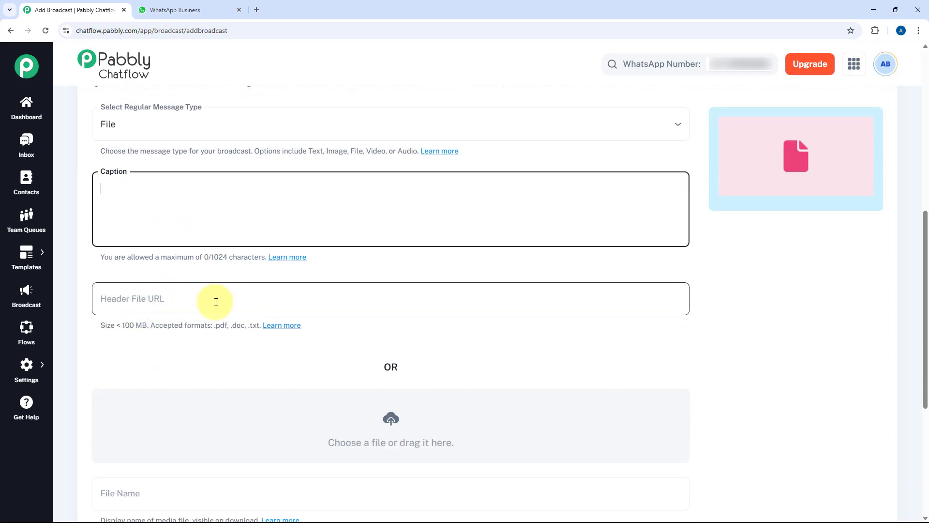
{"action": "scroll", "coordinate": [216, 300], "scroll_direction": "down", "scroll_amount": 1}
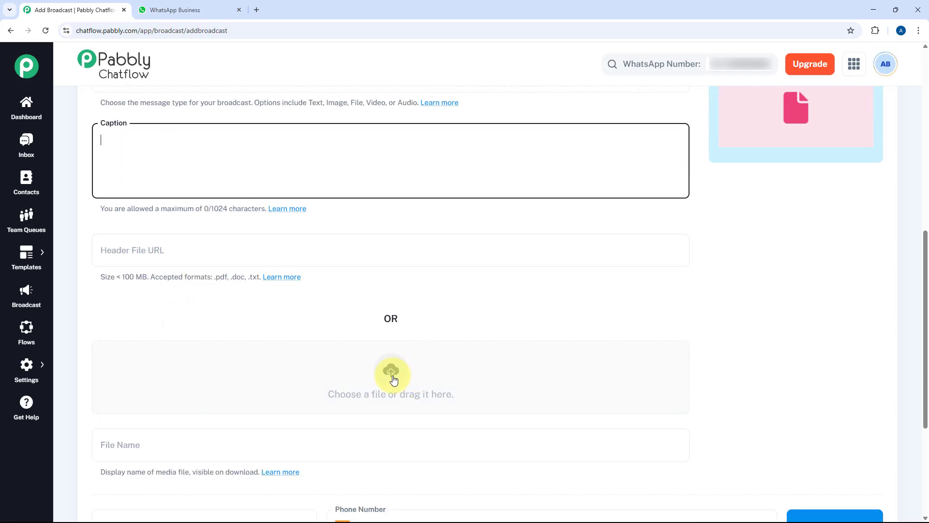
{"action": "scroll", "coordinate": [393, 379], "scroll_direction": "up", "scroll_amount": 5}
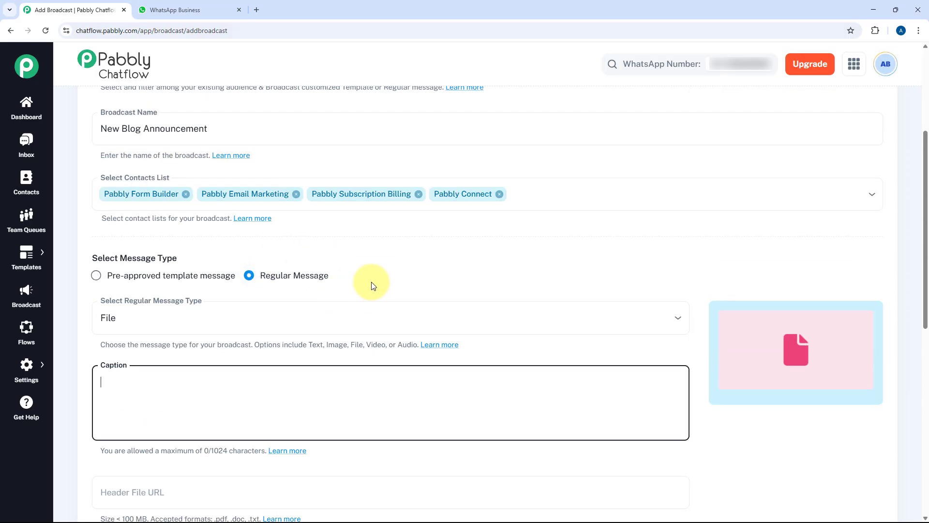
Step: Switch to a pre-approved template message and show the Approved Templates list
{"action": "left_click", "coordinate": [97, 279]}
{"action": "left_click", "coordinate": [96, 279]}
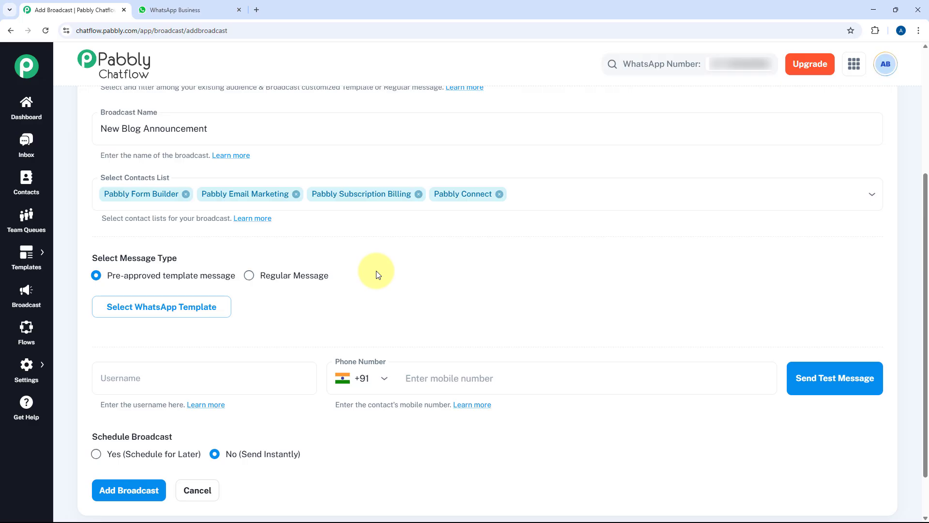
{"action": "left_click", "coordinate": [155, 310]}
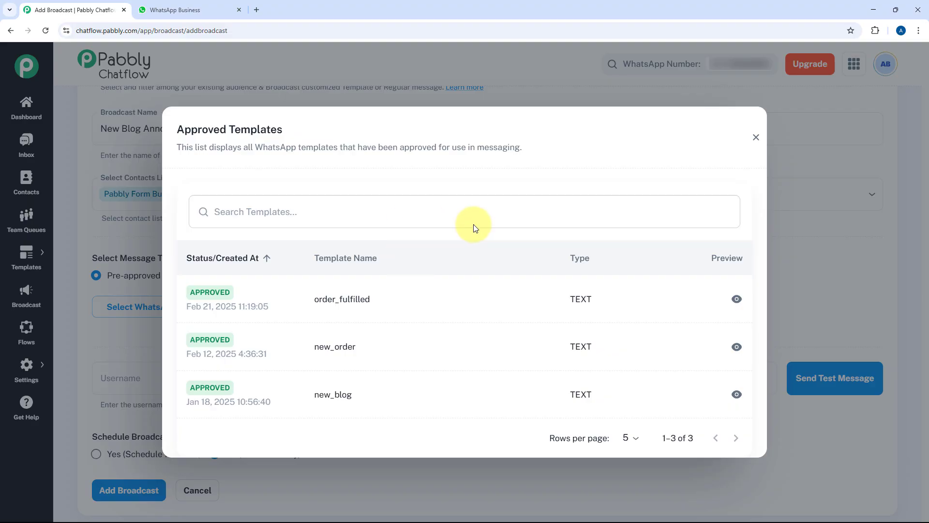
Step: Choose the new_blog template and empty Body Fields 1, 2 and 3
{"action": "left_click", "coordinate": [298, 401]}
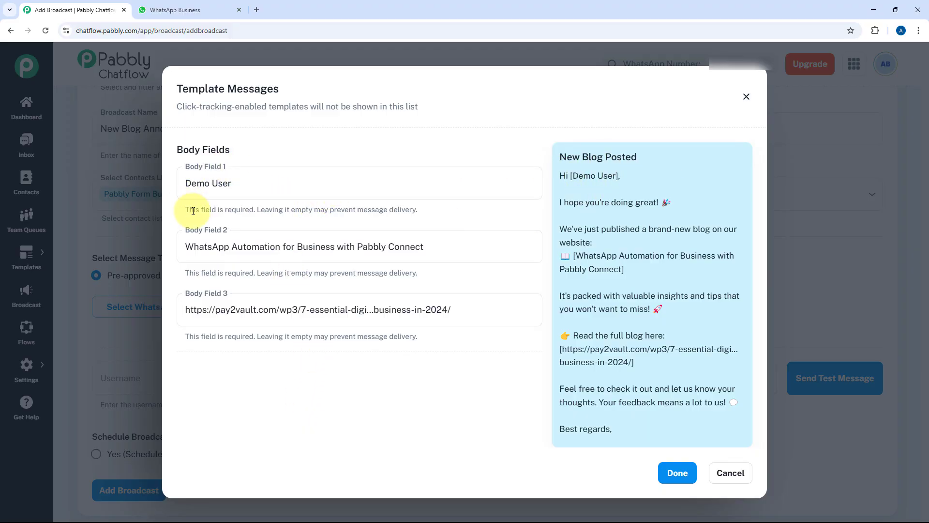
{"action": "left_click_drag", "start_coordinate": [441, 245], "coordinate": [99, 253]}
{"action": "key", "text": "BackSpace"}
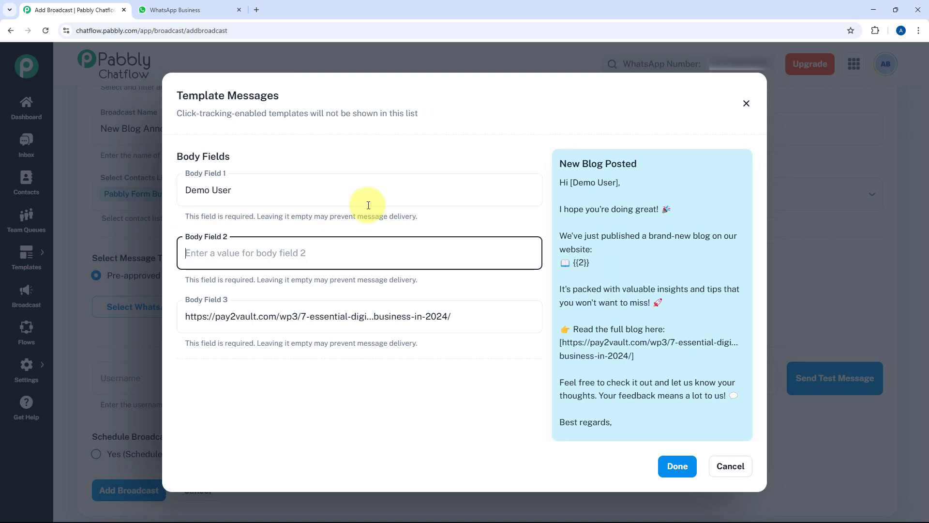
{"action": "left_click_drag", "start_coordinate": [365, 201], "coordinate": [184, 189]}
{"action": "key", "text": "BackSpace"}
{"action": "left_click_drag", "start_coordinate": [452, 317], "coordinate": [147, 330]}
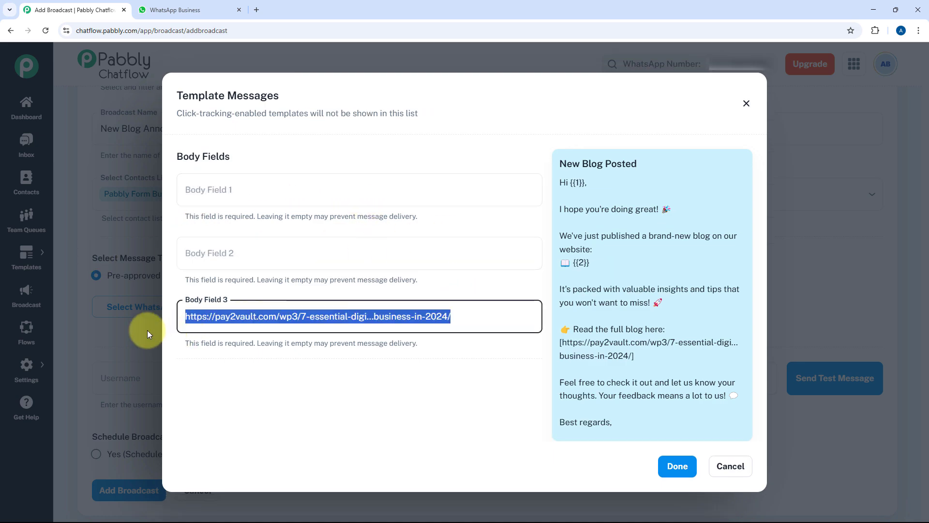
{"action": "key", "text": "BackSpace"}
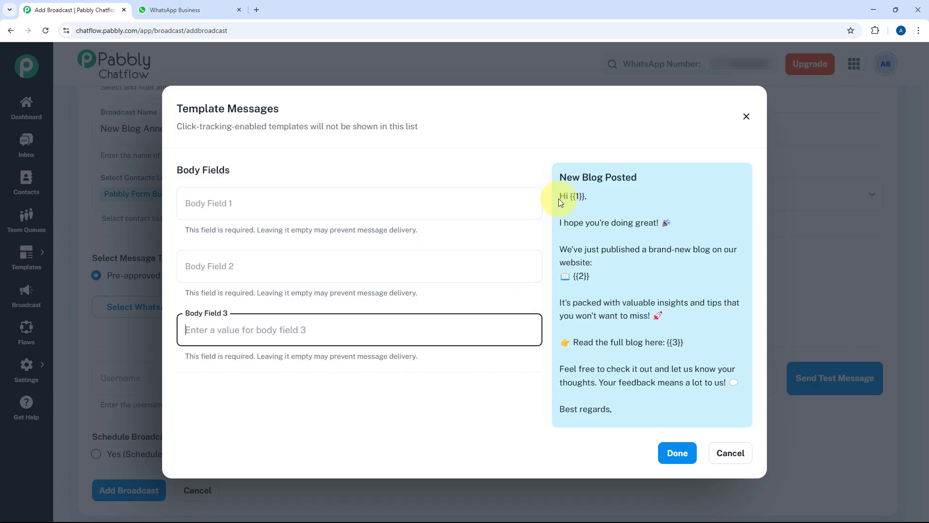
{"action": "left_click", "coordinate": [417, 208]}
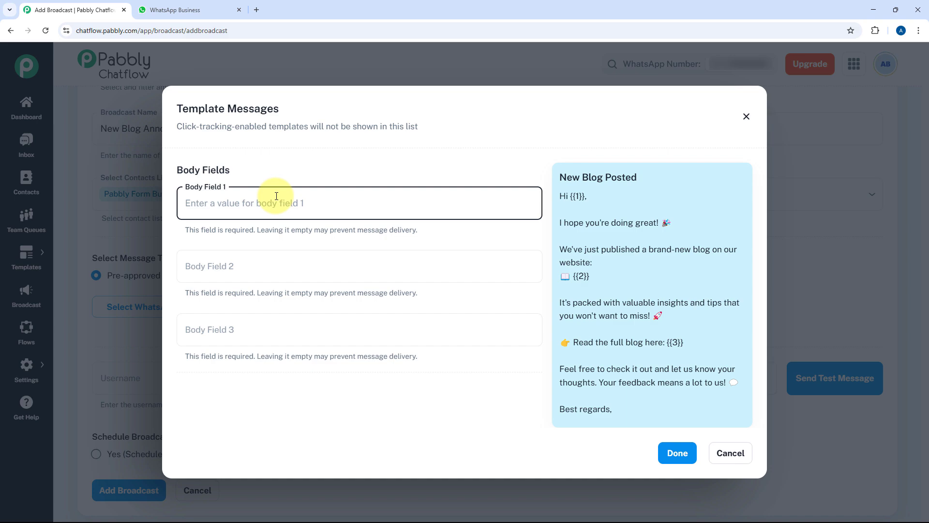
Step: Enter $Name in Body Field 1 and paste the blog title into Body Field 2
{"action": "type", "text": "$Name"}
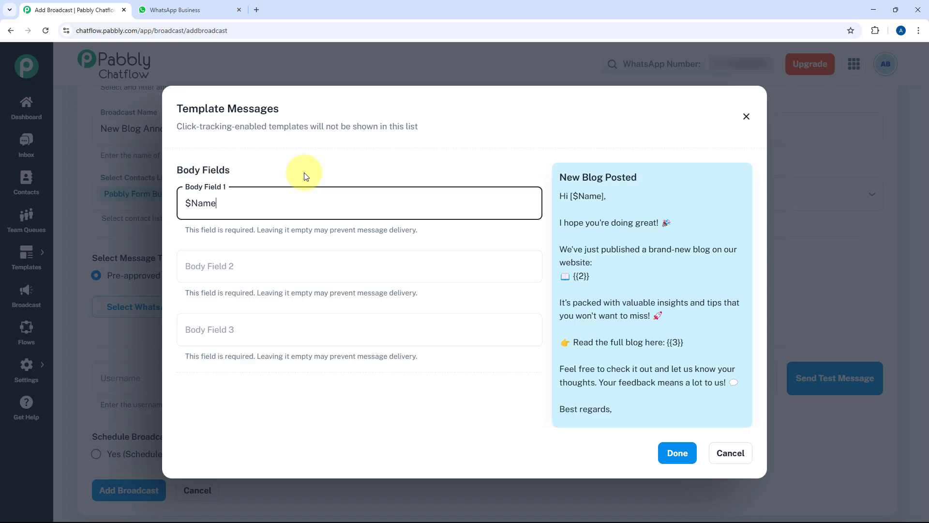
{"action": "left_click_drag", "start_coordinate": [589, 276], "coordinate": [574, 276]}
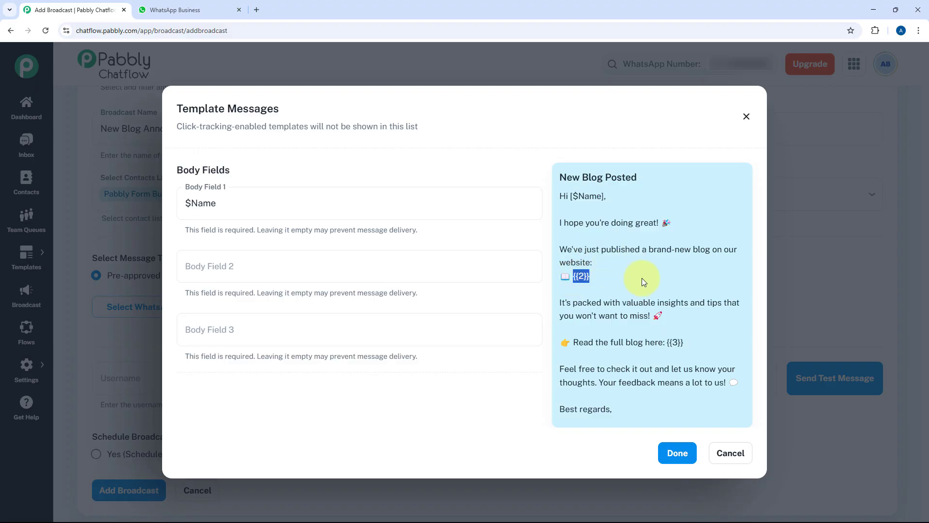
{"action": "left_click", "coordinate": [401, 263]}
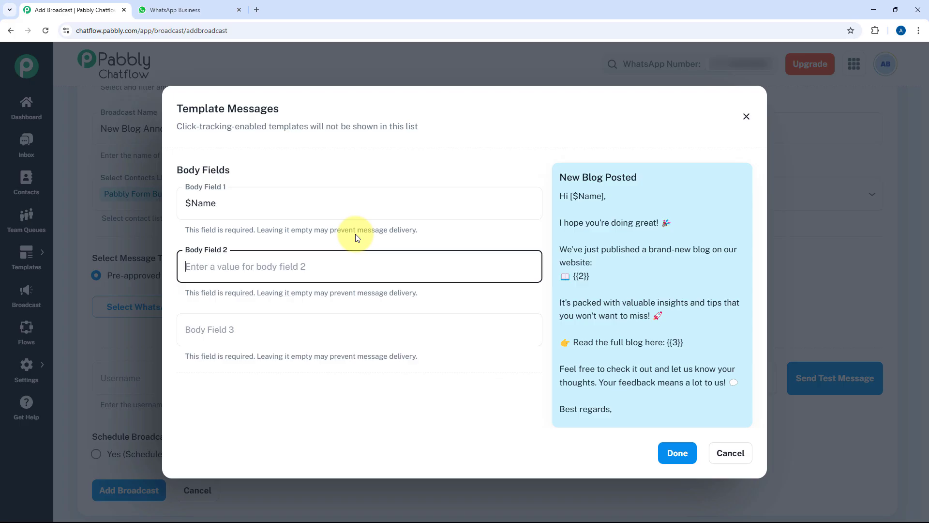
{"action": "type", "text": "The Beauty of Nature: A Source of Inspiration"}
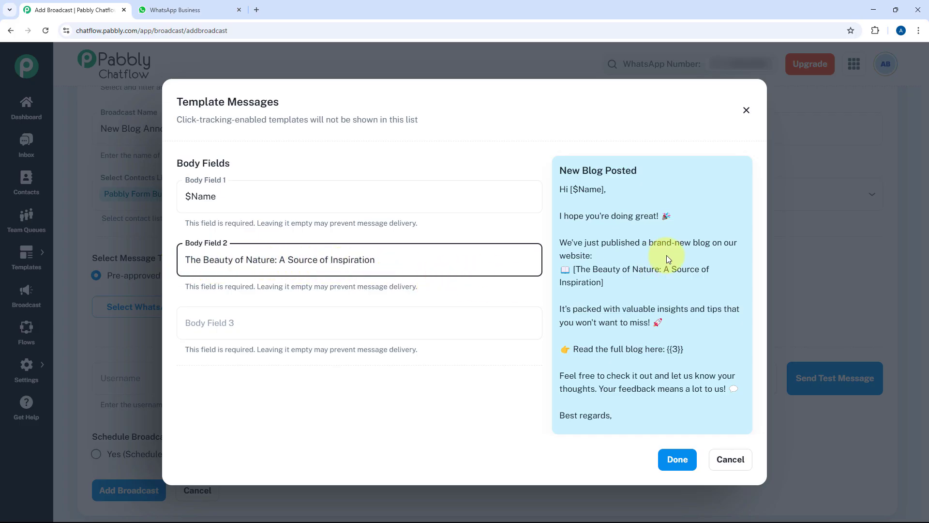
{"action": "left_click_drag", "start_coordinate": [605, 280], "coordinate": [574, 270]}
{"action": "left_click", "coordinate": [575, 270]}
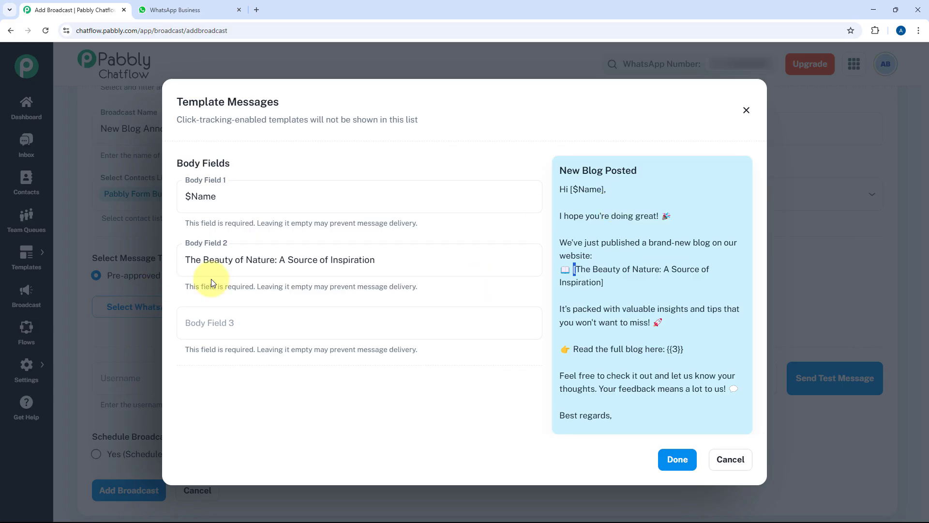
Step: Paste the blog URL as plain text into Body Field 3 and confirm with Done
{"action": "left_click_drag", "start_coordinate": [684, 349], "coordinate": [666, 349]}
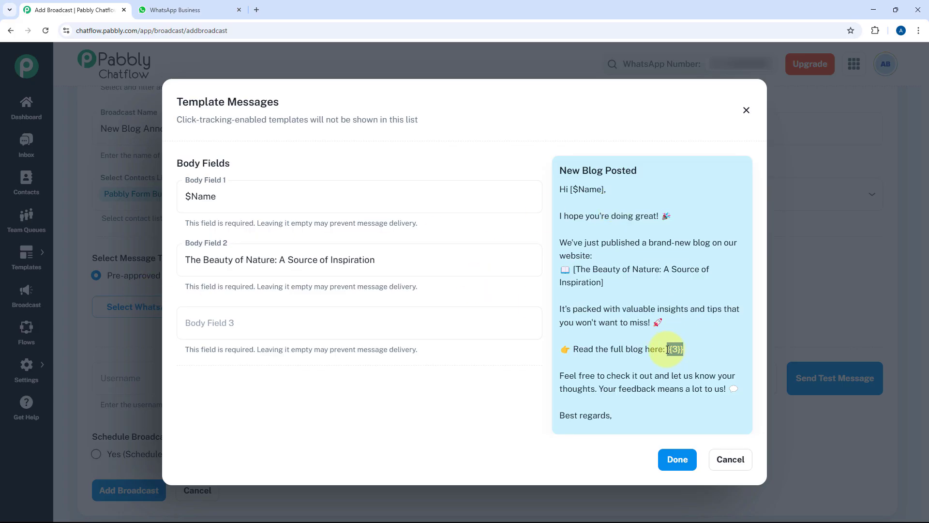
{"action": "left_click", "coordinate": [323, 333]}
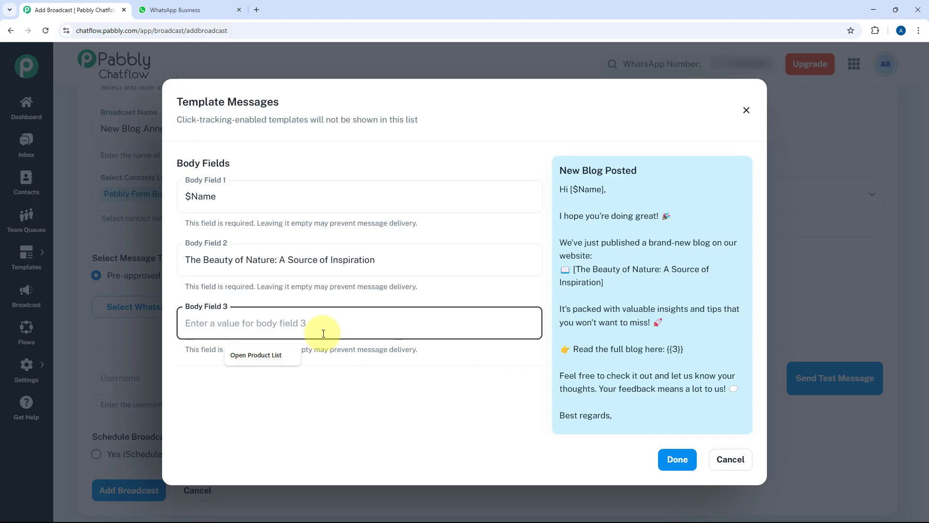
{"action": "right_click", "coordinate": [255, 329]}
{"action": "left_click", "coordinate": [290, 213]}
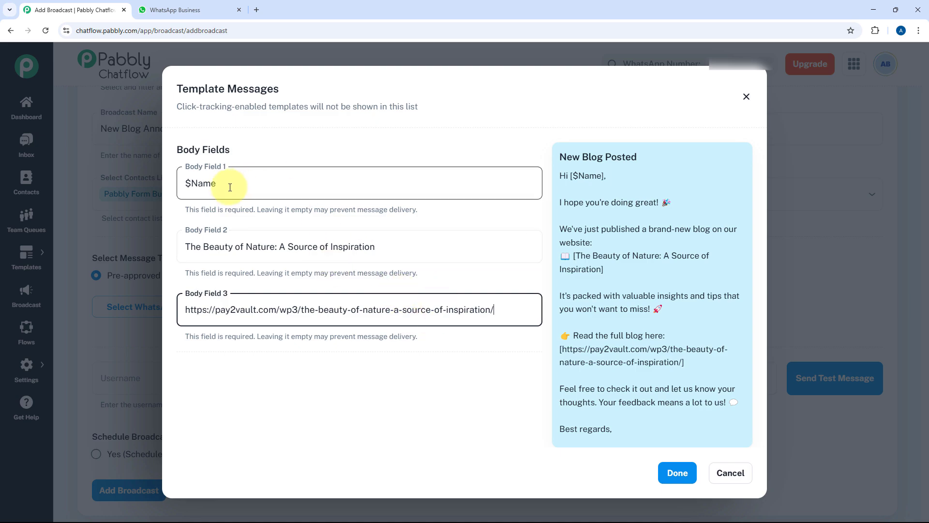
{"action": "left_click", "coordinate": [678, 472]}
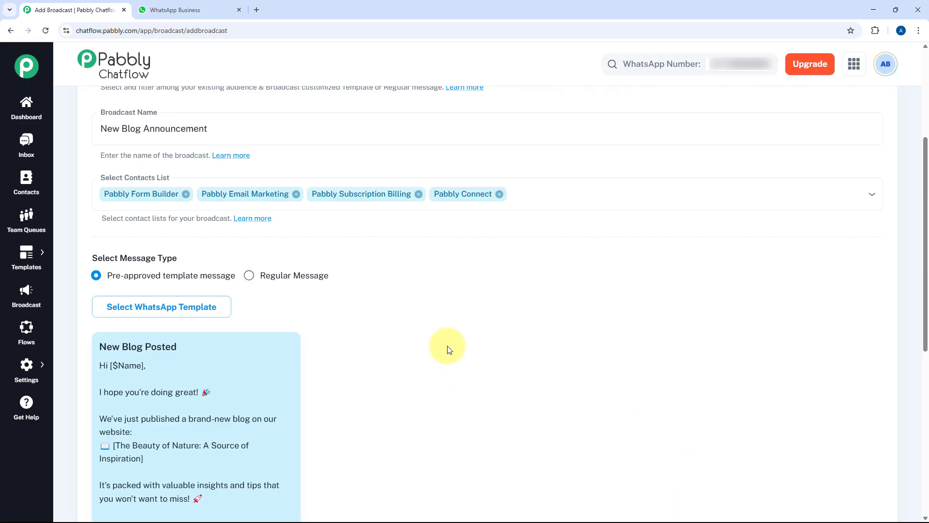
{"action": "scroll", "coordinate": [448, 344], "scroll_direction": "down", "scroll_amount": 3}
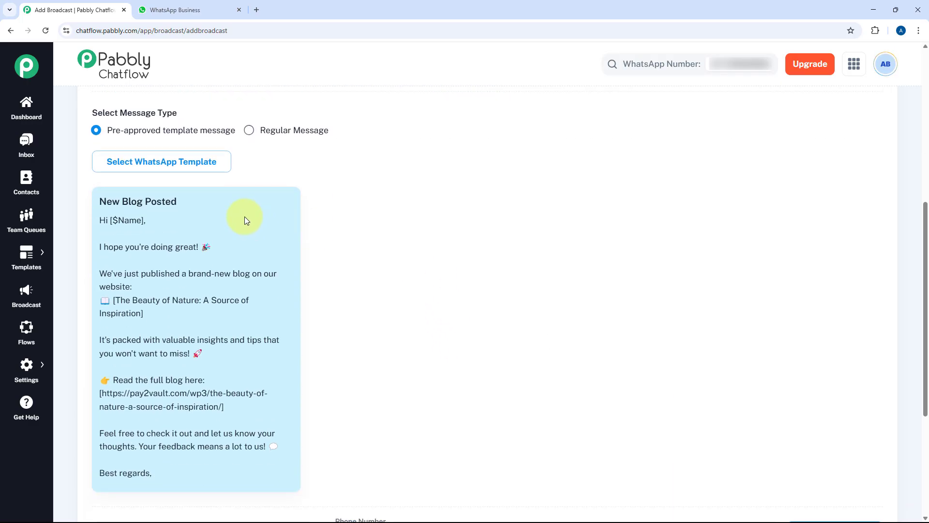
{"action": "scroll", "coordinate": [260, 232], "scroll_direction": "down", "scroll_amount": 1}
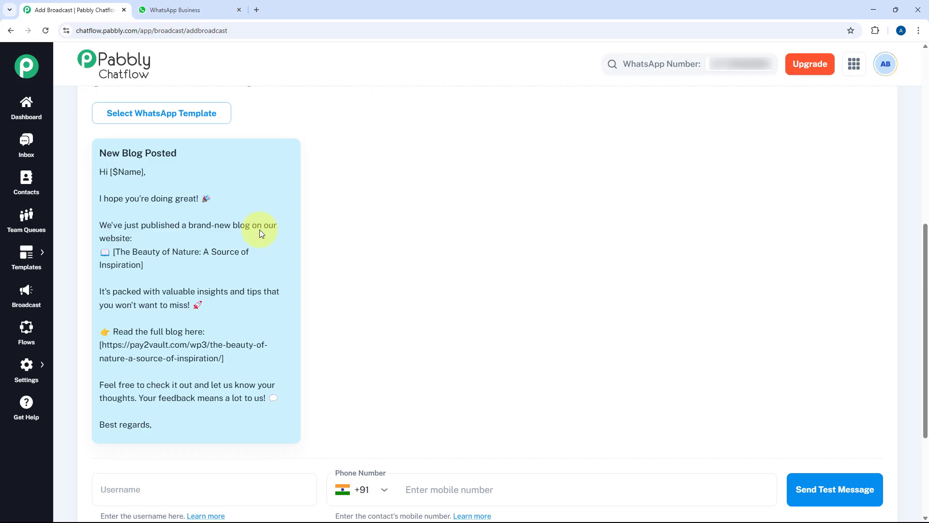
{"action": "scroll", "coordinate": [260, 231], "scroll_direction": "down", "scroll_amount": 2}
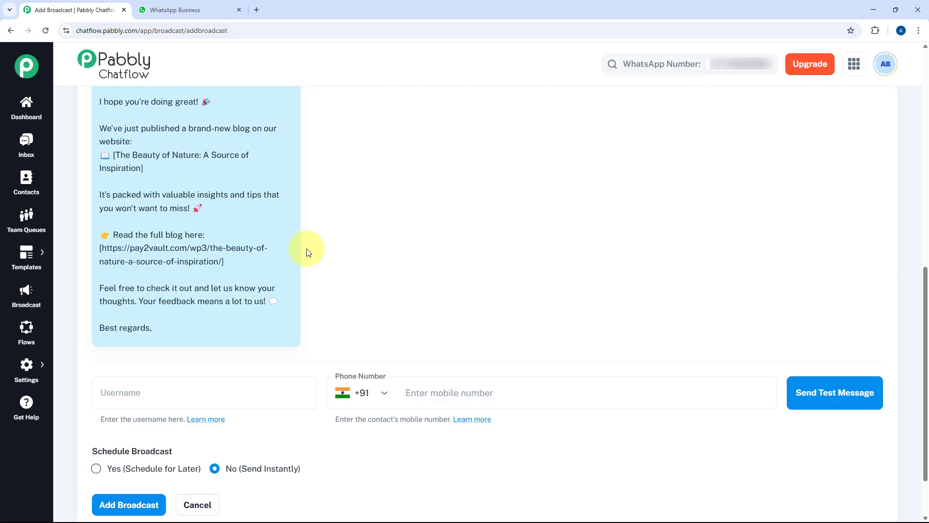
{"action": "scroll", "coordinate": [316, 252], "scroll_direction": "down", "scroll_amount": 1}
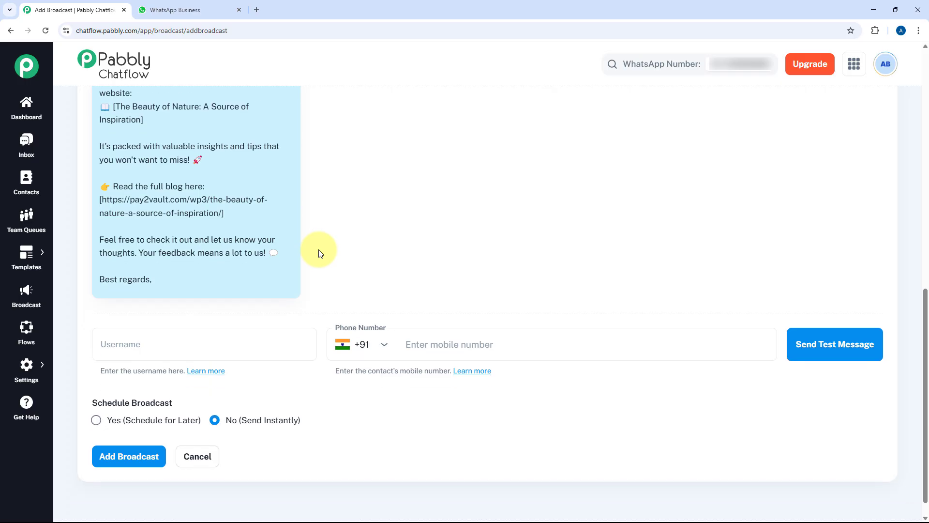
Step: Send a test broadcast to a recipient's username and mobile number
{"action": "left_click", "coordinate": [248, 348]}
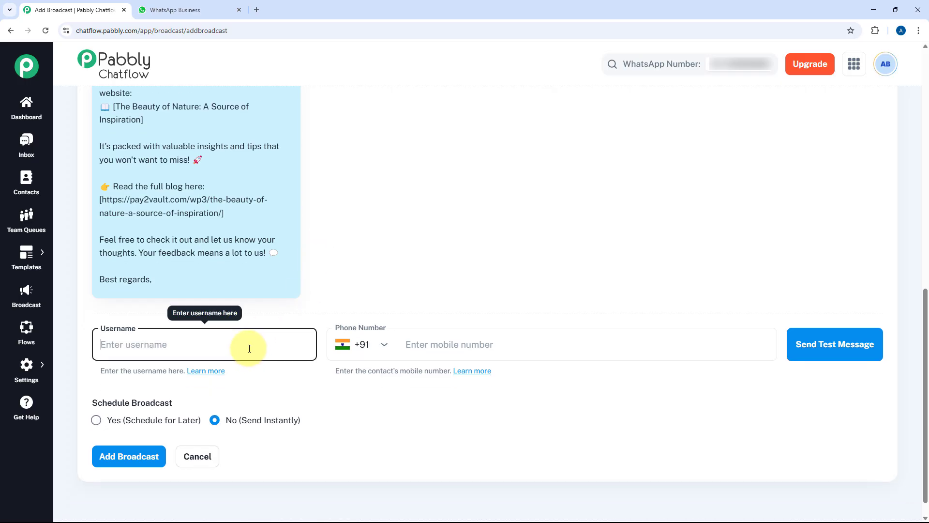
{"action": "type", "text": "Aakash"}
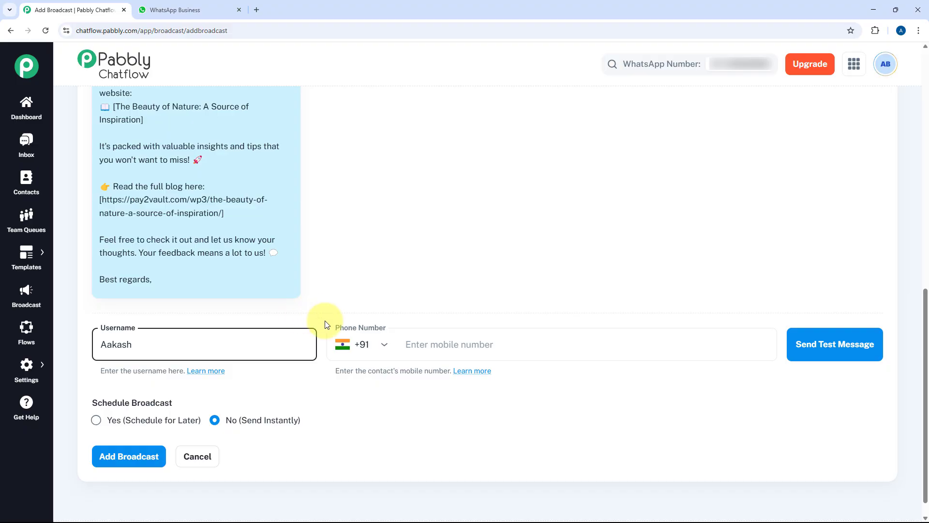
{"action": "left_click", "coordinate": [436, 348]}
{"action": "type", "text": "••••••••••"}
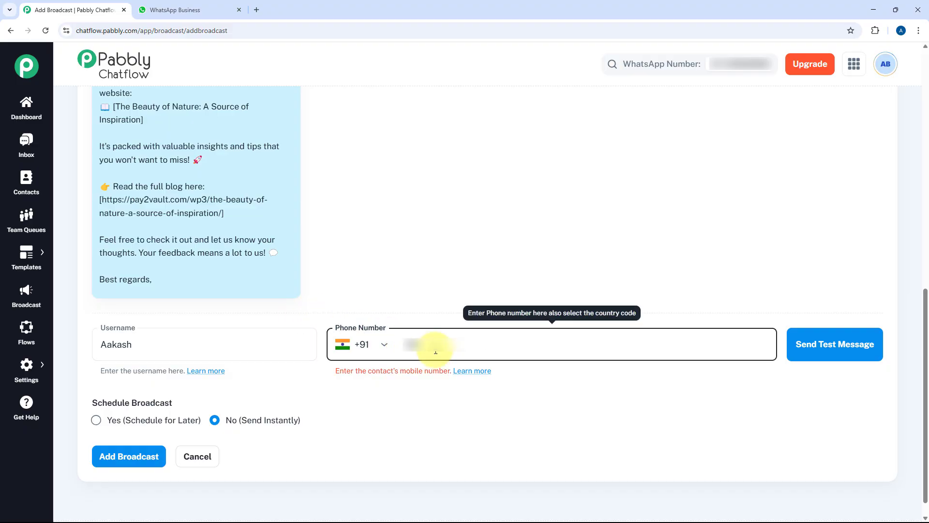
{"action": "type", "text": "•"}
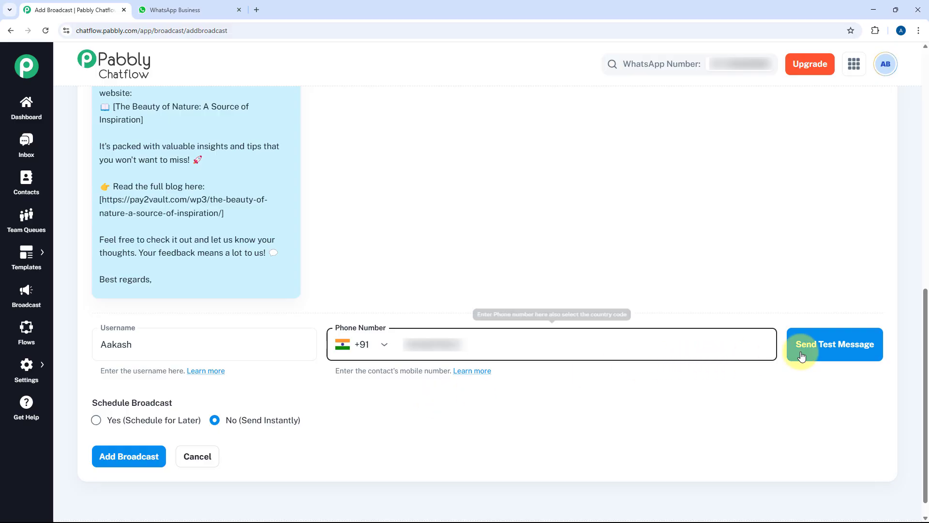
{"action": "left_click", "coordinate": [828, 350]}
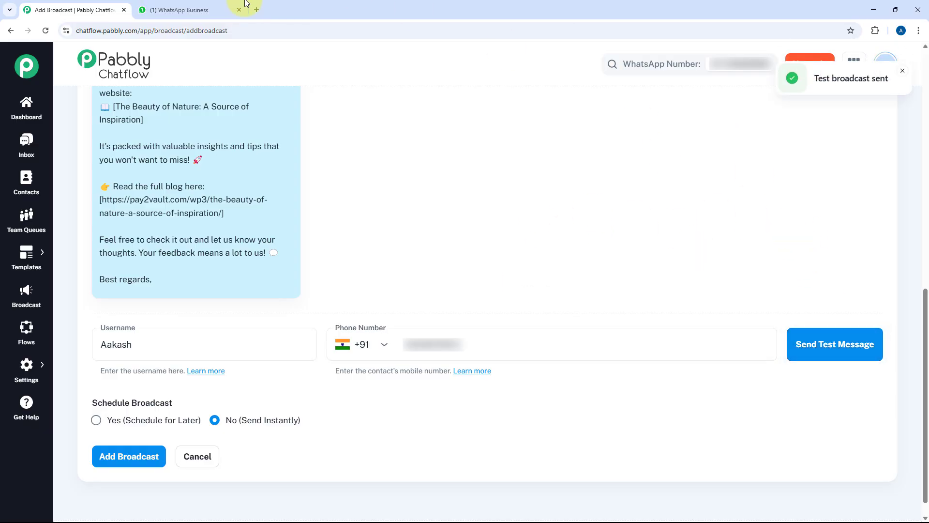
Step: Open the Pabbly Chatflow chat in WhatsApp Web and review the New Blog Posted message
{"action": "left_click", "coordinate": [203, 6]}
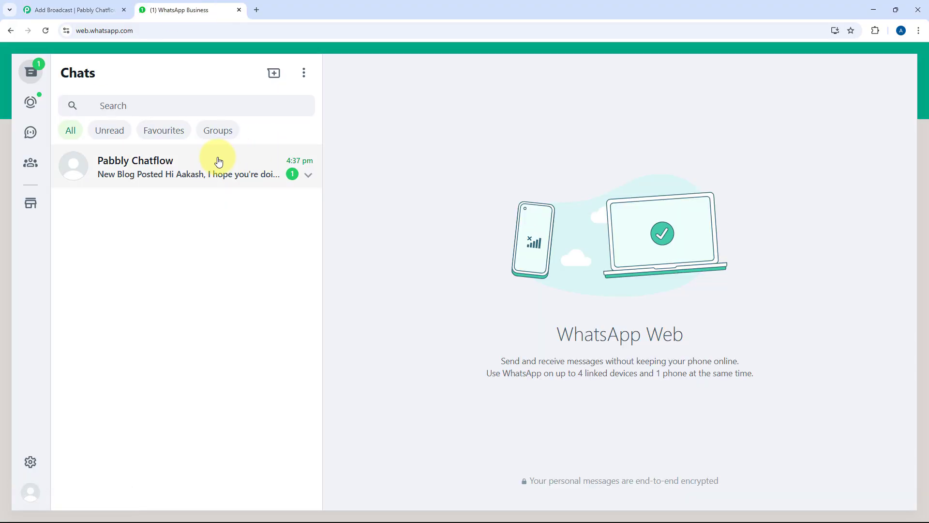
{"action": "left_click", "coordinate": [235, 169]}
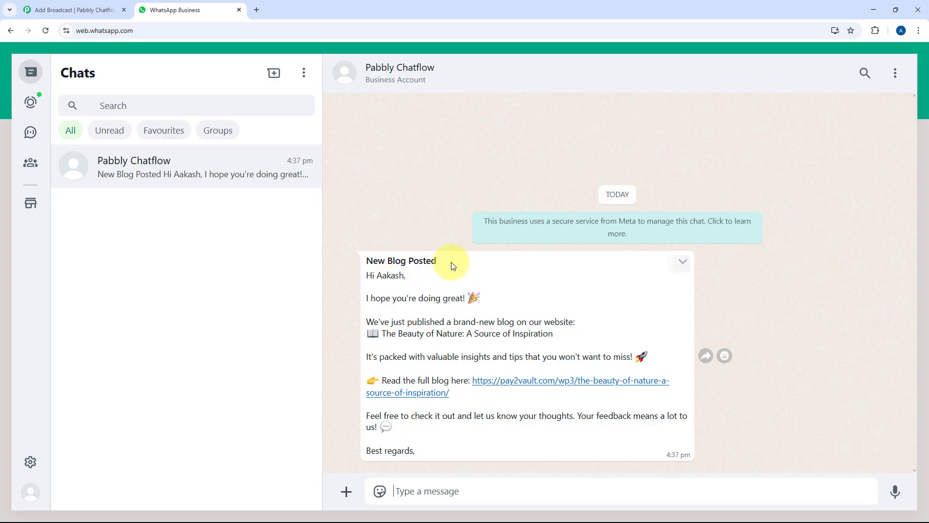
{"action": "left_click_drag", "start_coordinate": [448, 263], "coordinate": [366, 262]}
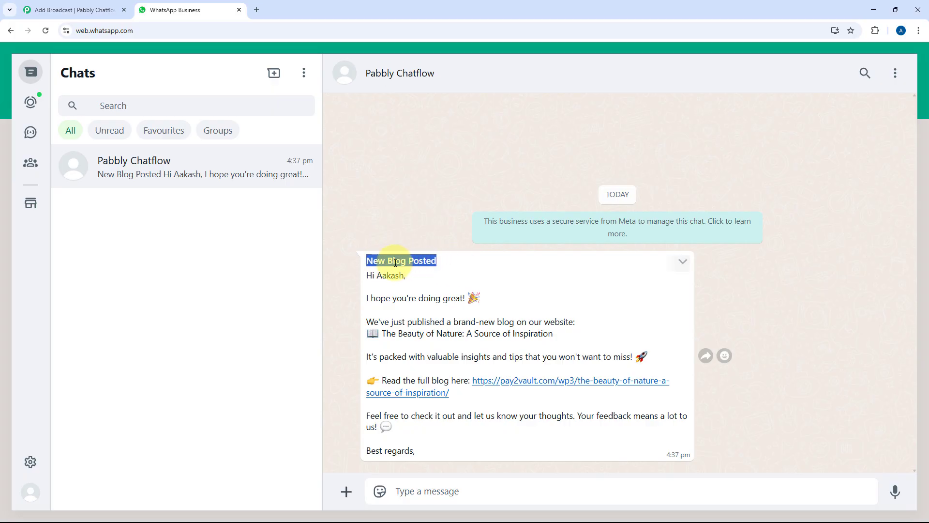
{"action": "double_click", "coordinate": [371, 272]}
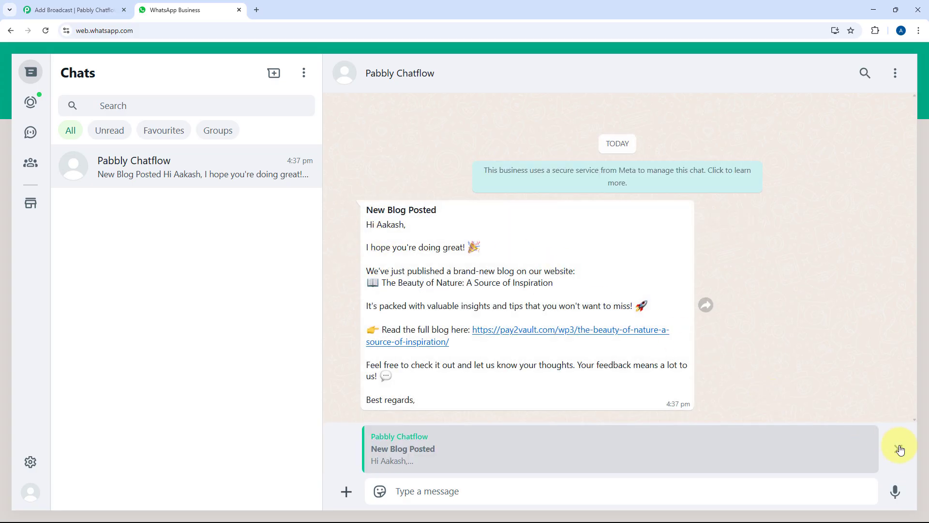
{"action": "left_click", "coordinate": [898, 449]}
{"action": "double_click", "coordinate": [390, 276]}
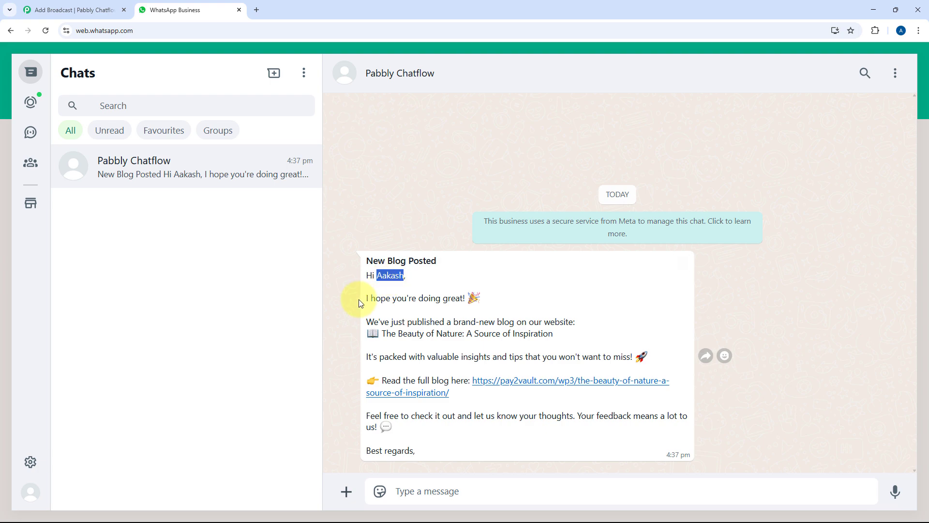
{"action": "left_click_drag", "start_coordinate": [363, 299], "coordinate": [479, 298]}
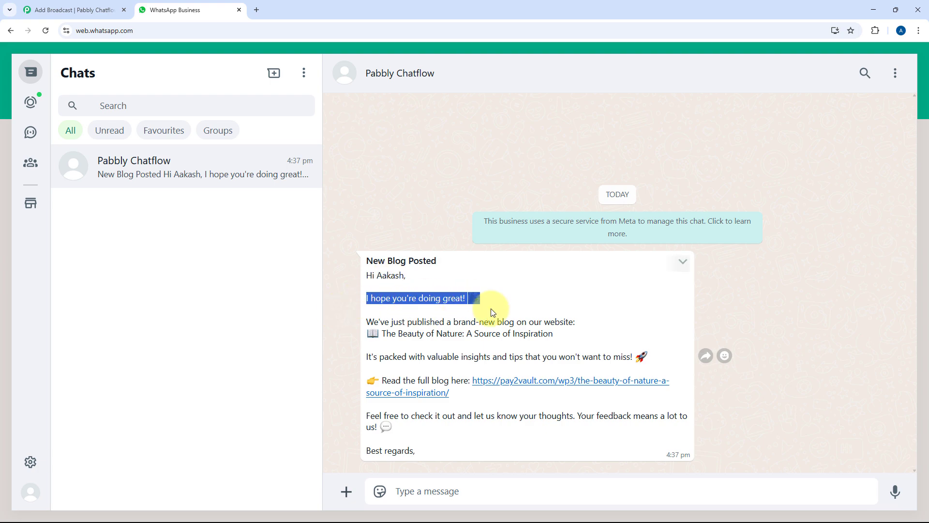
{"action": "left_click_drag", "start_coordinate": [556, 335], "coordinate": [381, 333]}
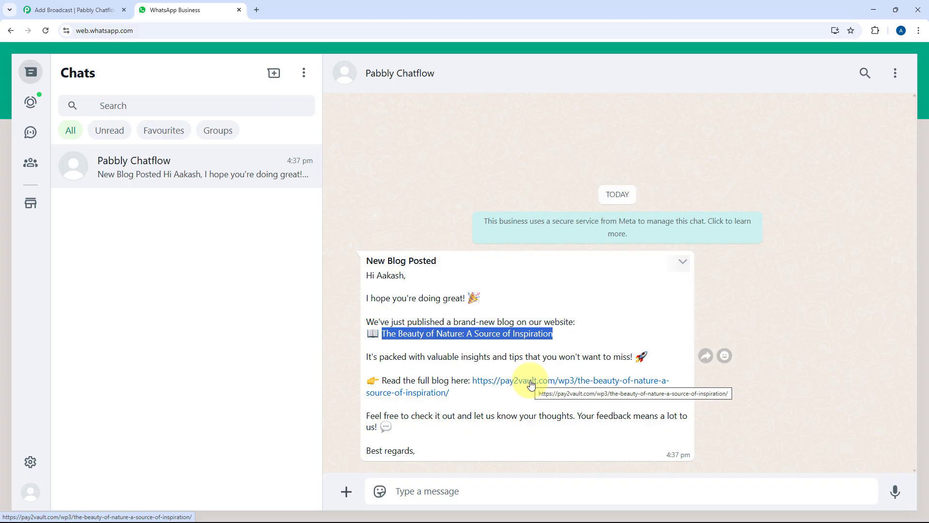
Step: Check the blog link from the message, then go back to the Chatflow broadcast page
{"action": "left_click", "coordinate": [531, 383]}
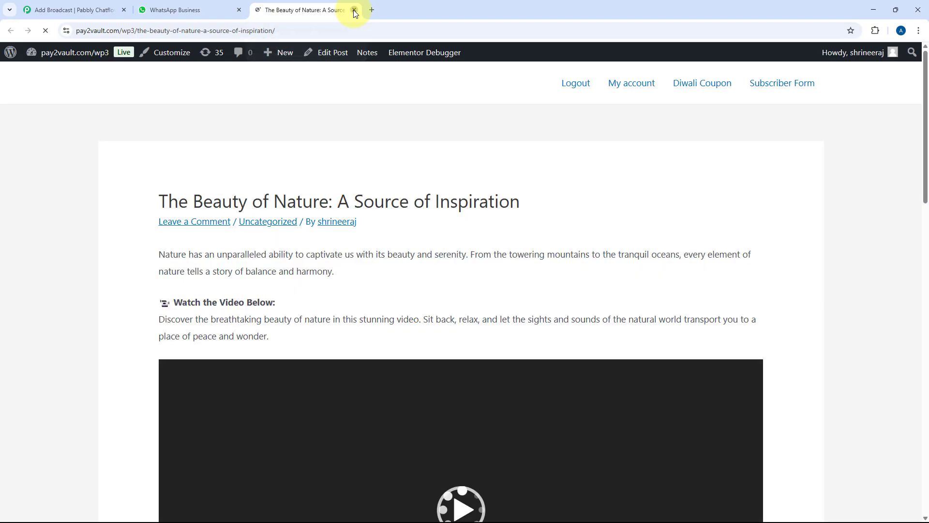
{"action": "left_click", "coordinate": [353, 10]}
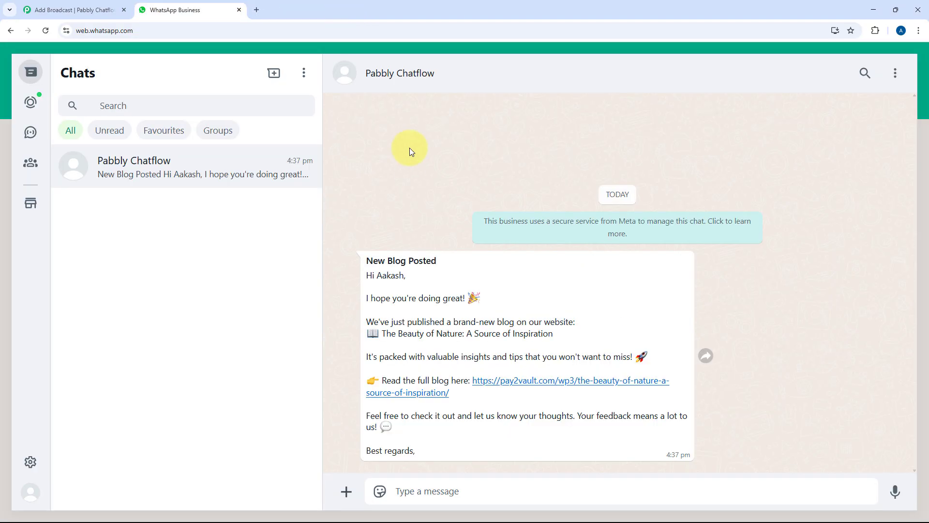
{"action": "left_click", "coordinate": [99, 10]}
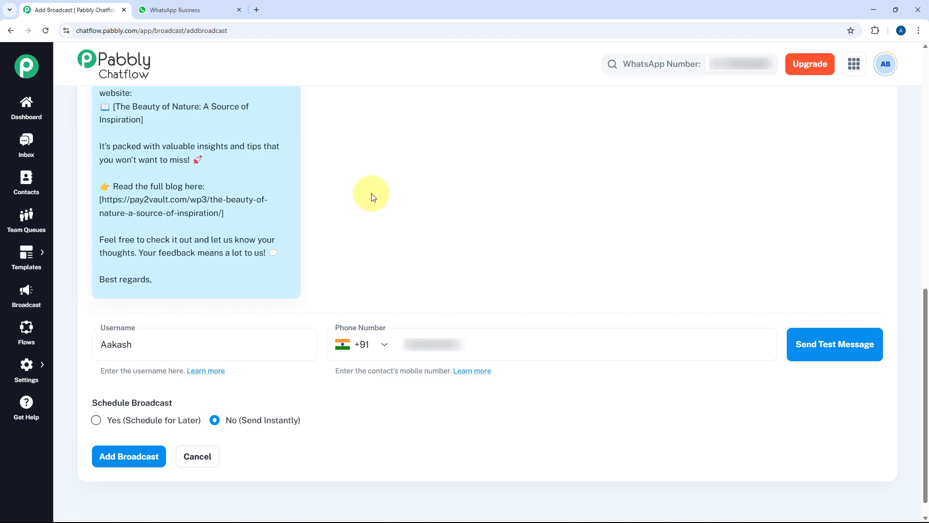
Step: Schedule the New Blog Announcement broadcast for 03/06/2025 at 05:00 PM and save it
{"action": "scroll", "coordinate": [373, 196], "scroll_direction": "up", "scroll_amount": 4}
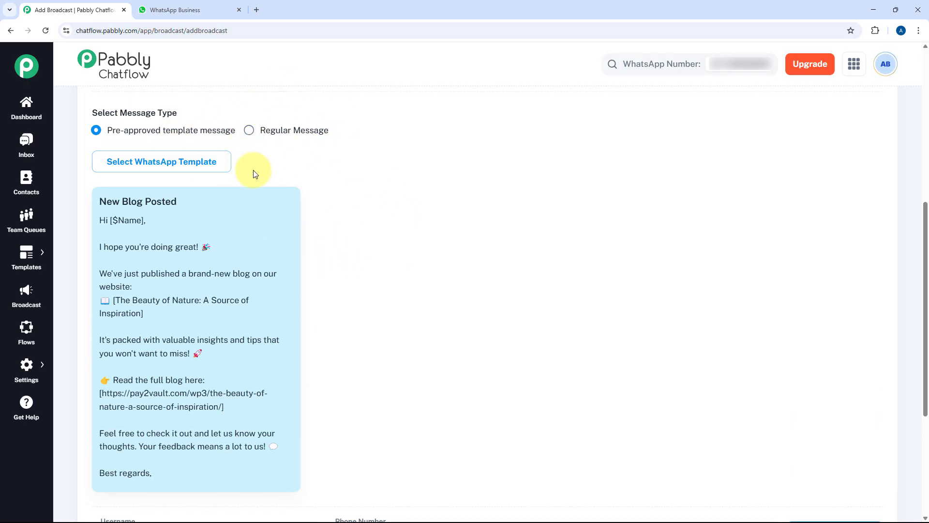
{"action": "scroll", "coordinate": [291, 175], "scroll_direction": "down", "scroll_amount": 4}
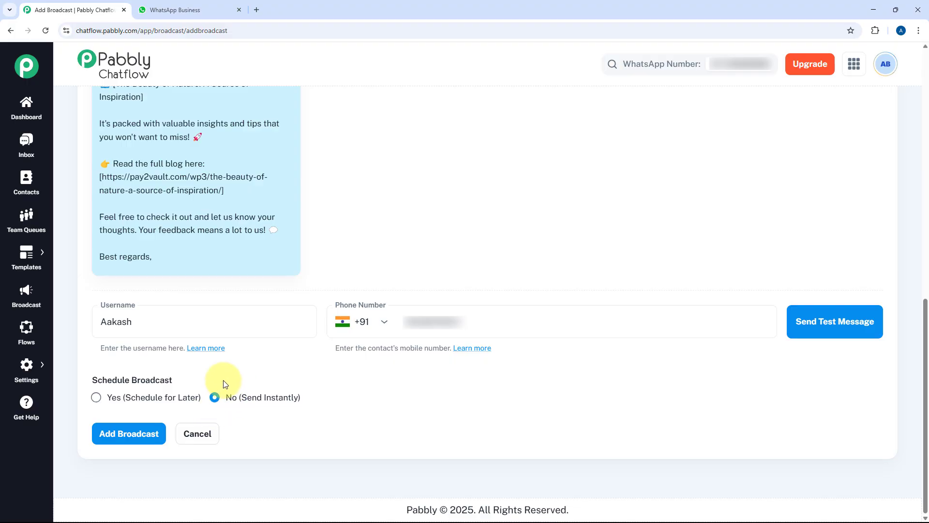
{"action": "left_click", "coordinate": [97, 398]}
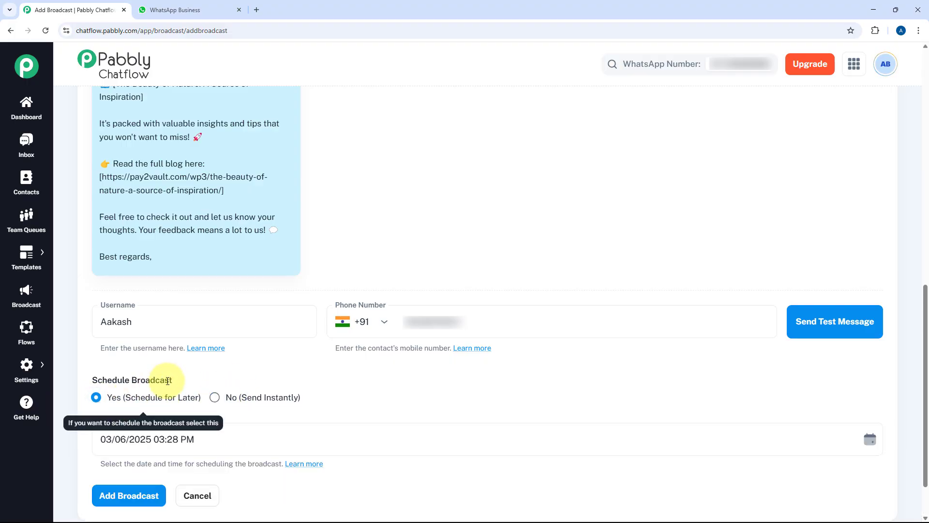
{"action": "scroll", "coordinate": [174, 382], "scroll_direction": "down", "scroll_amount": 1}
{"action": "left_click", "coordinate": [203, 392]}
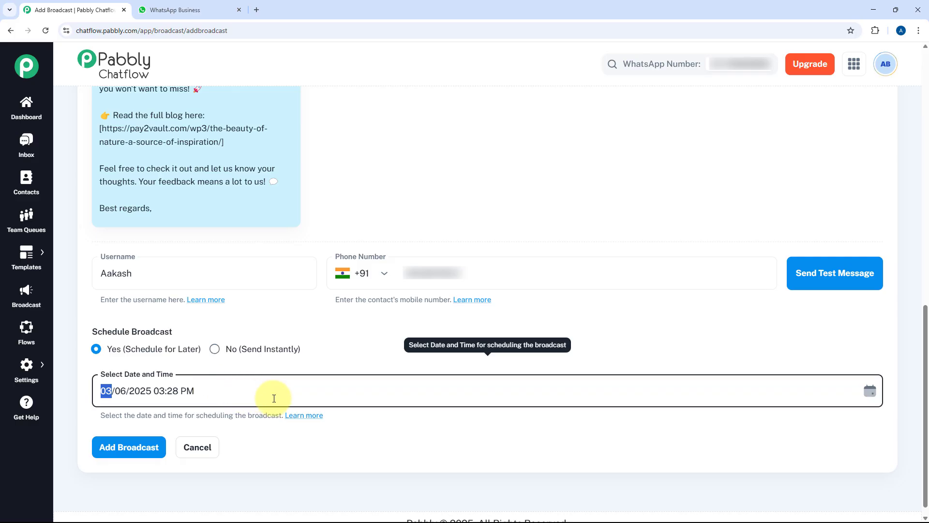
{"action": "left_click", "coordinate": [180, 393]}
{"action": "left_click", "coordinate": [161, 391]}
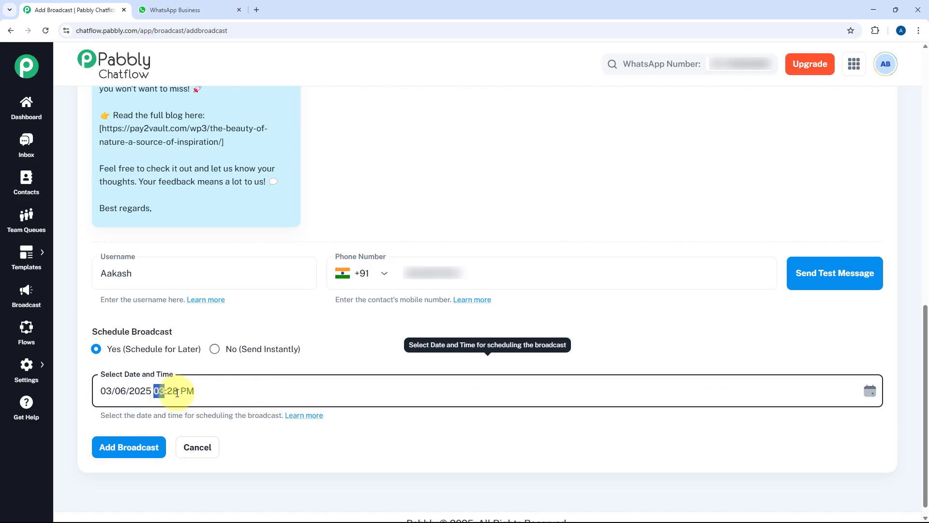
{"action": "type", "text": "5:00"}
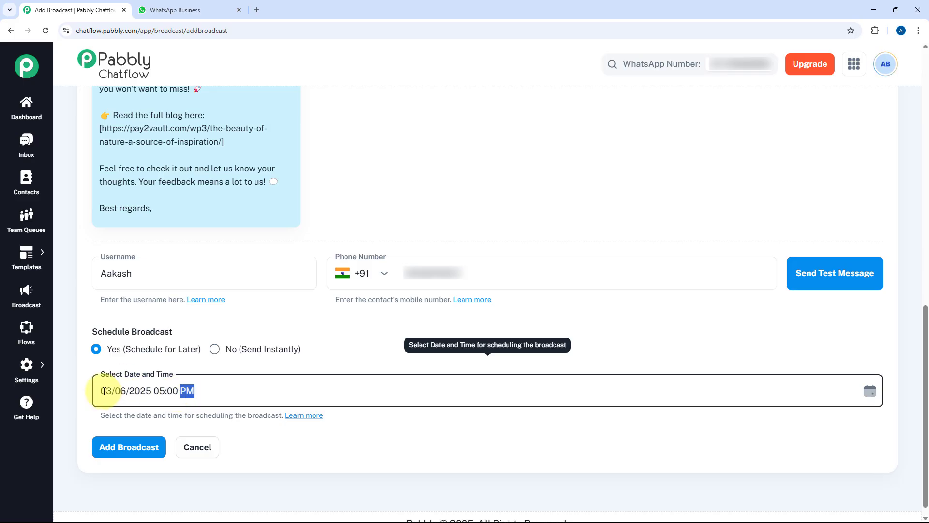
{"action": "left_click", "coordinate": [204, 391]}
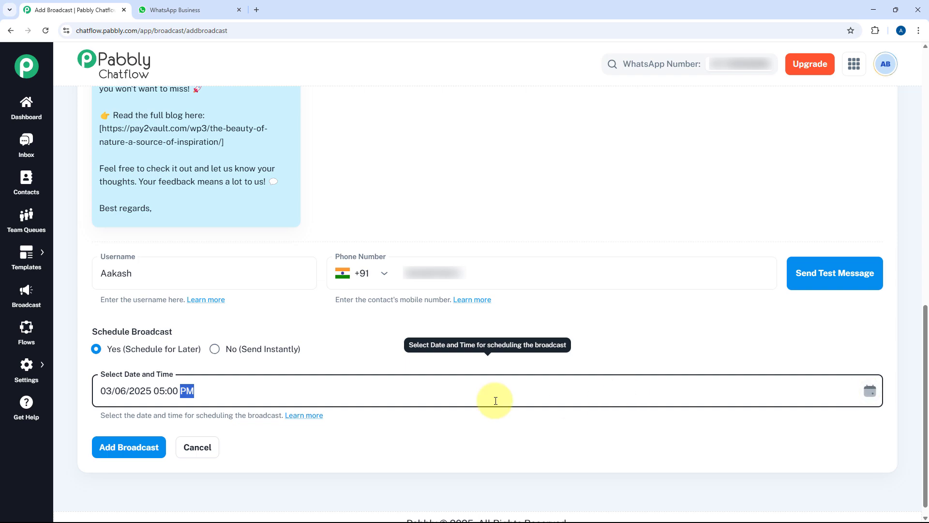
{"action": "left_click", "coordinate": [118, 450]}
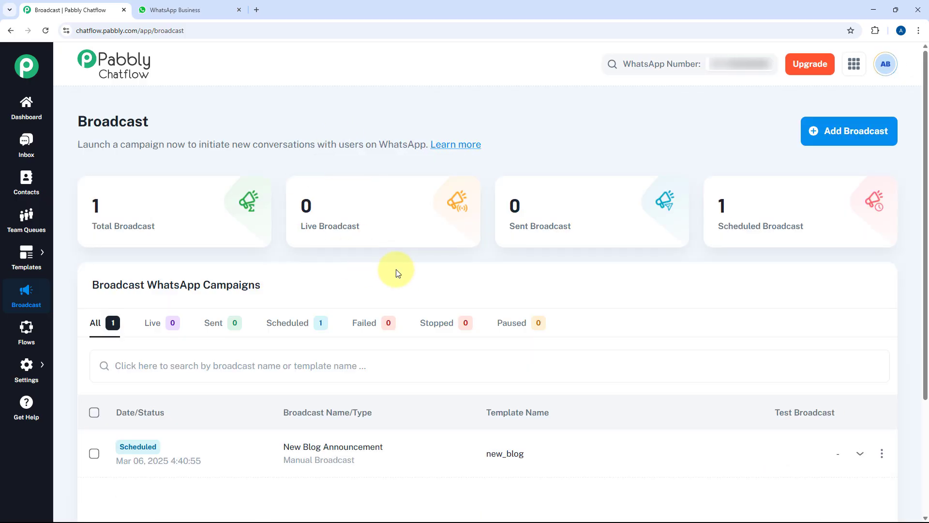
Step: Expand the New Blog Announcement row (template new_order) to show its receivers list and stats
{"action": "scroll", "coordinate": [394, 269], "scroll_direction": "down", "scroll_amount": 1}
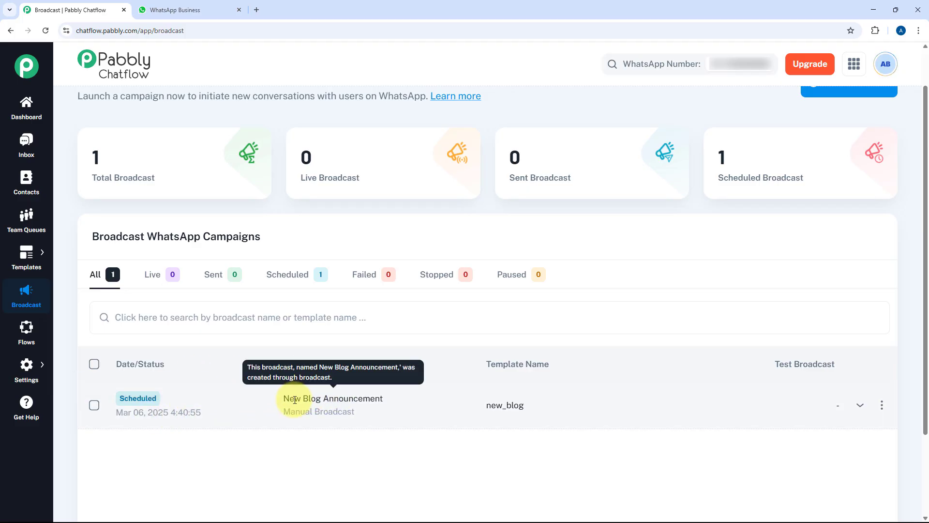
{"action": "left_click_drag", "start_coordinate": [284, 398], "coordinate": [400, 409]}
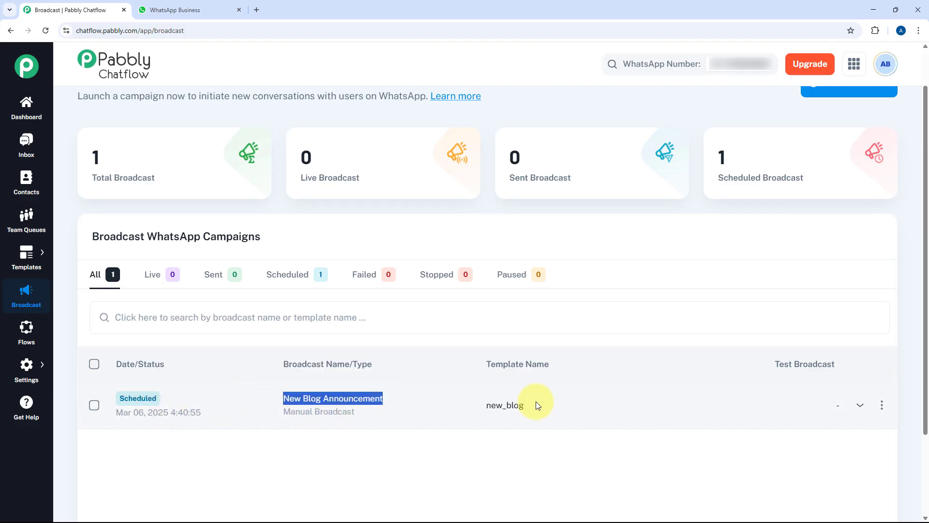
{"action": "left_click_drag", "start_coordinate": [532, 402], "coordinate": [482, 405]}
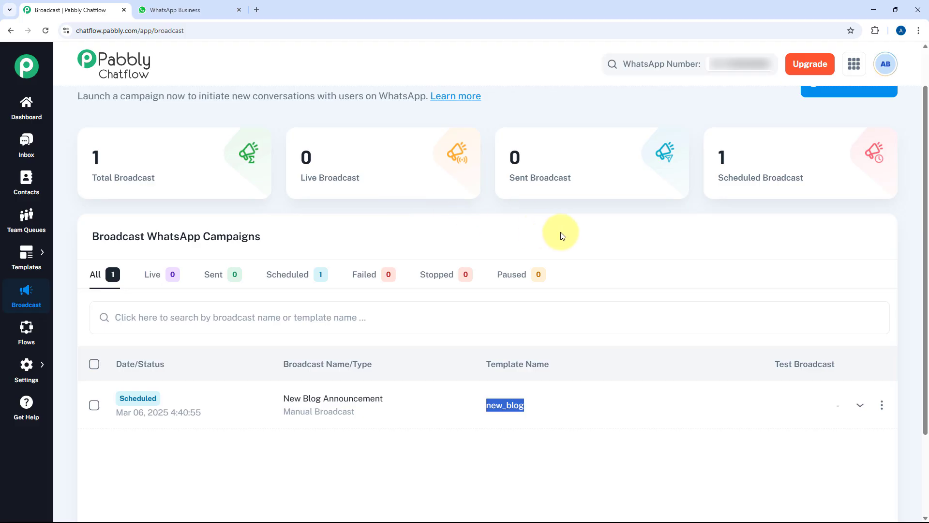
{"action": "left_click", "coordinate": [858, 405]}
{"action": "scroll", "coordinate": [738, 338], "scroll_direction": "down", "scroll_amount": 2}
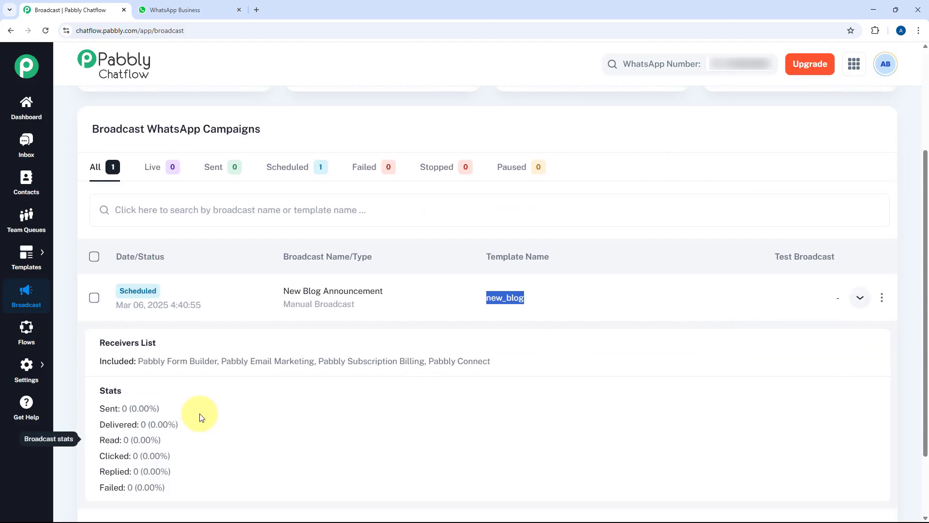
{"action": "scroll", "coordinate": [135, 387], "scroll_direction": "down", "scroll_amount": 1}
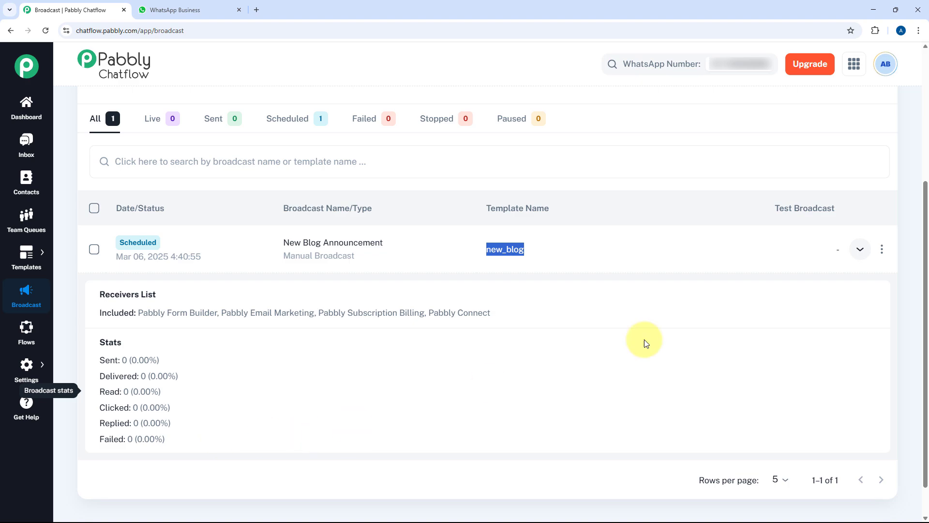
Step: Open the broadcast's three-dot actions menu, close it without deleting, and return to the top
{"action": "left_click", "coordinate": [881, 249]}
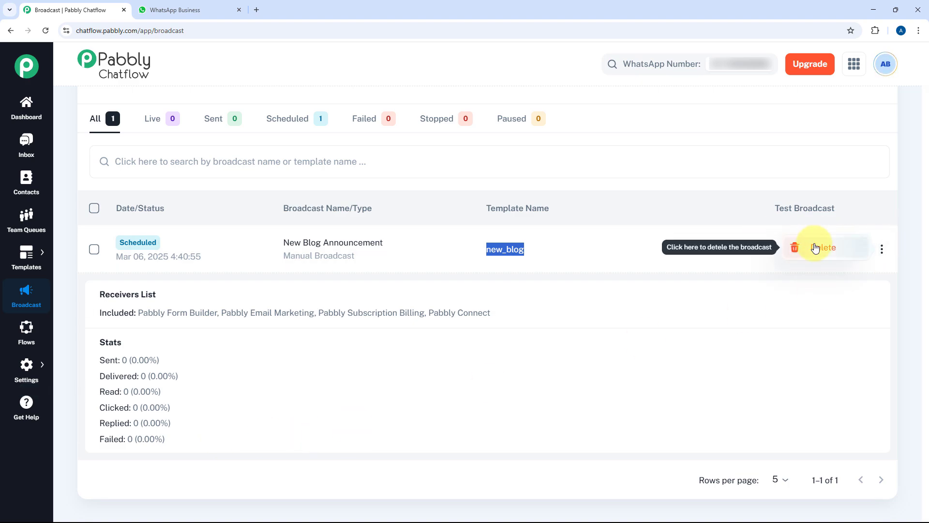
{"action": "left_click", "coordinate": [763, 214]}
{"action": "scroll", "coordinate": [726, 228], "scroll_direction": "up", "scroll_amount": 2}
{"action": "scroll", "coordinate": [708, 237], "scroll_direction": "up", "scroll_amount": 3}
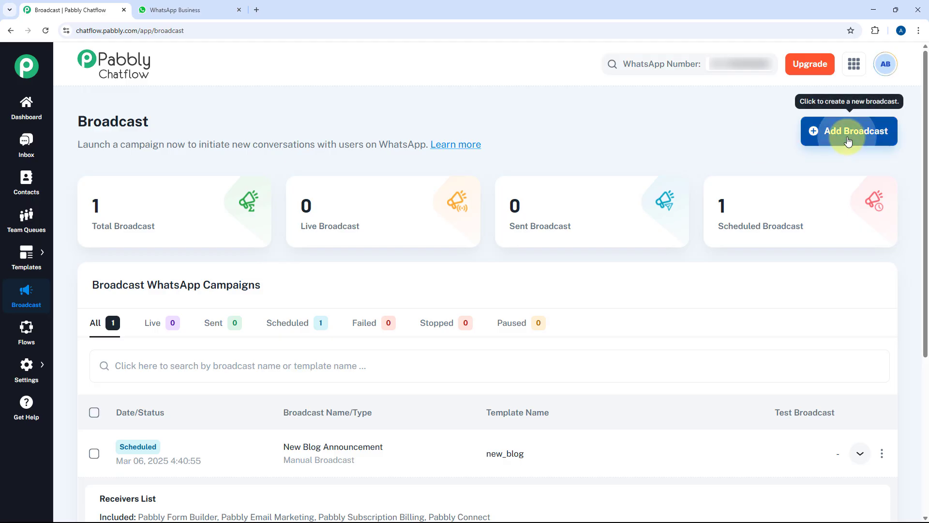
Step: Create a new API Campaign broadcast named 'Order Confirmation' and bring up the template dropdown
{"action": "left_click", "coordinate": [834, 131]}
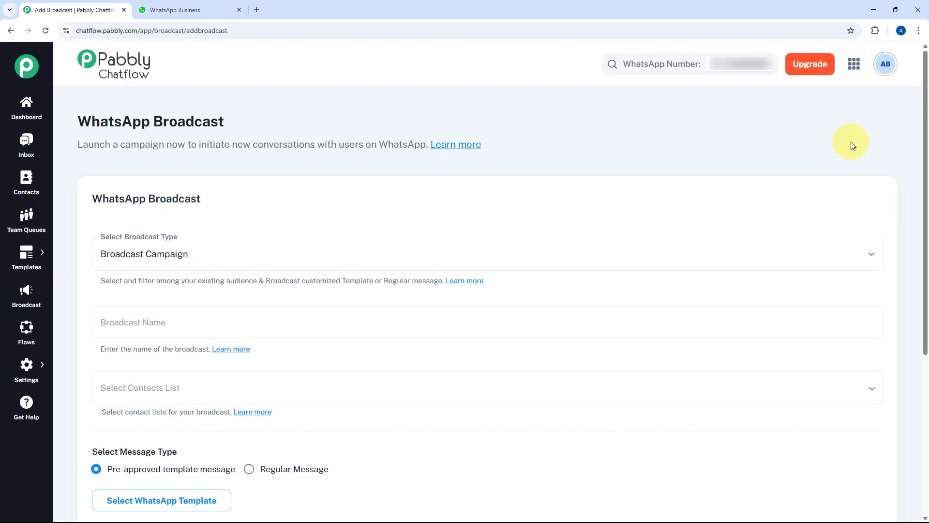
{"action": "scroll", "coordinate": [317, 185], "scroll_direction": "down", "scroll_amount": 1}
{"action": "left_click", "coordinate": [216, 205]}
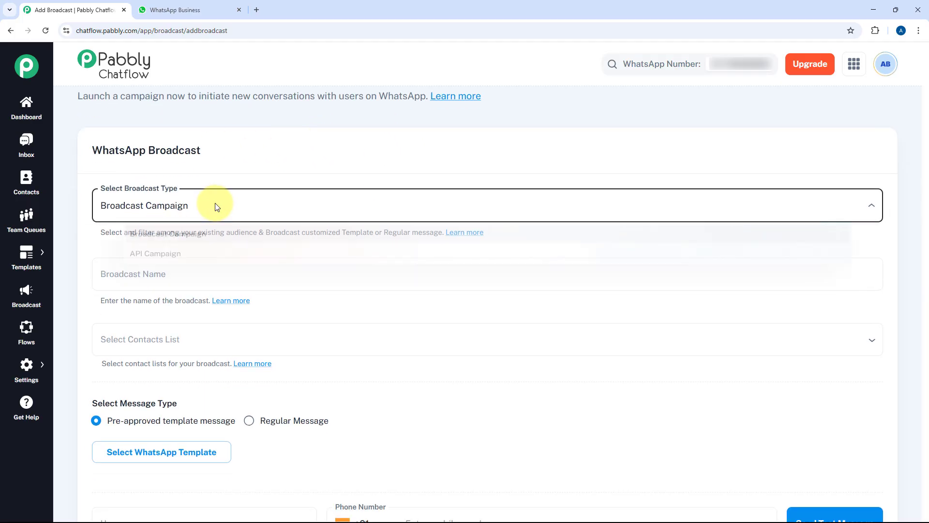
{"action": "left_click", "coordinate": [179, 259]}
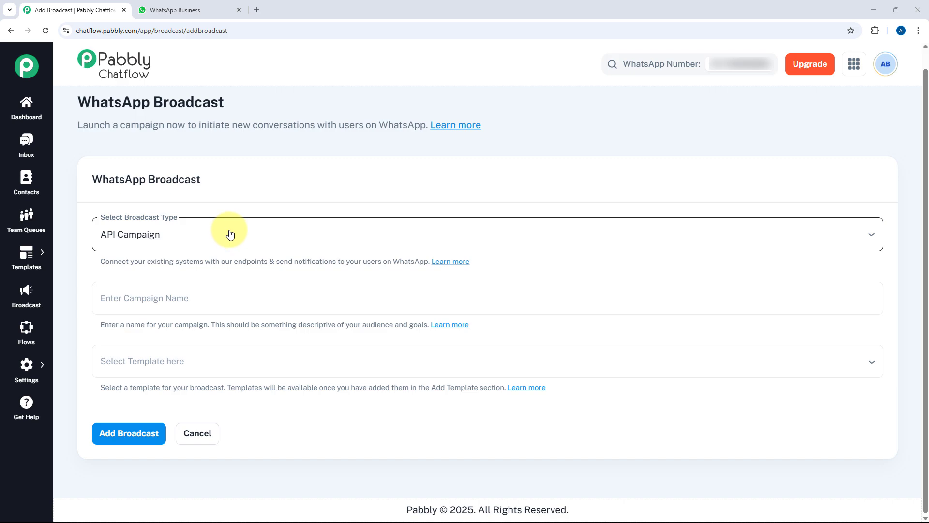
{"action": "left_click", "coordinate": [220, 297]}
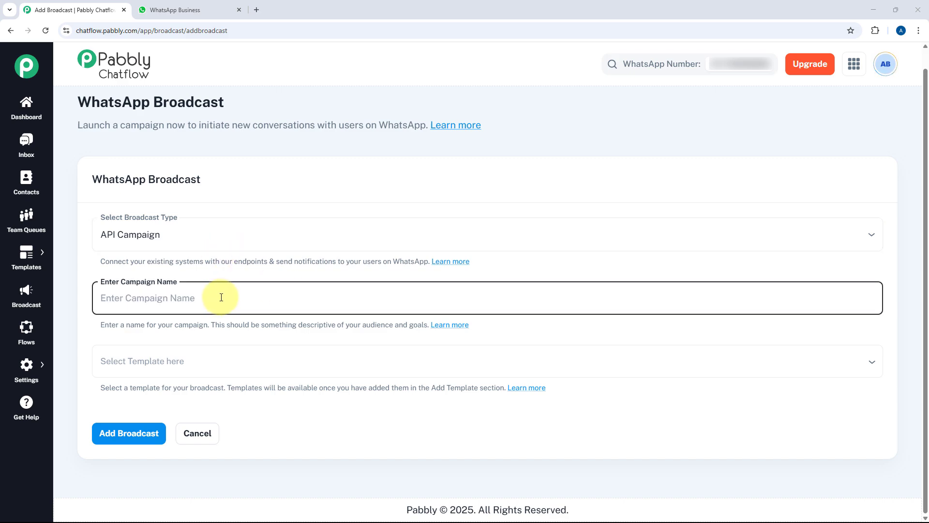
{"action": "type", "text": "Order Co"}
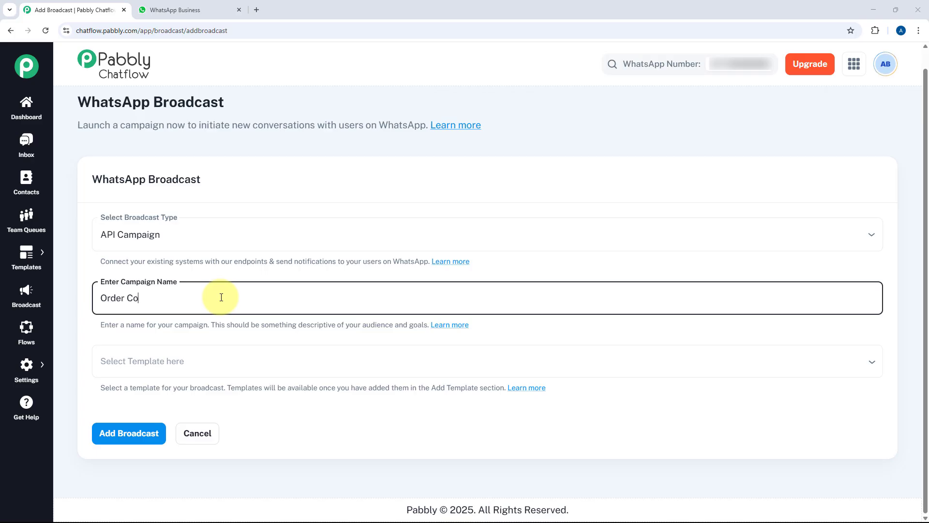
{"action": "type", "text": "nfirmation"}
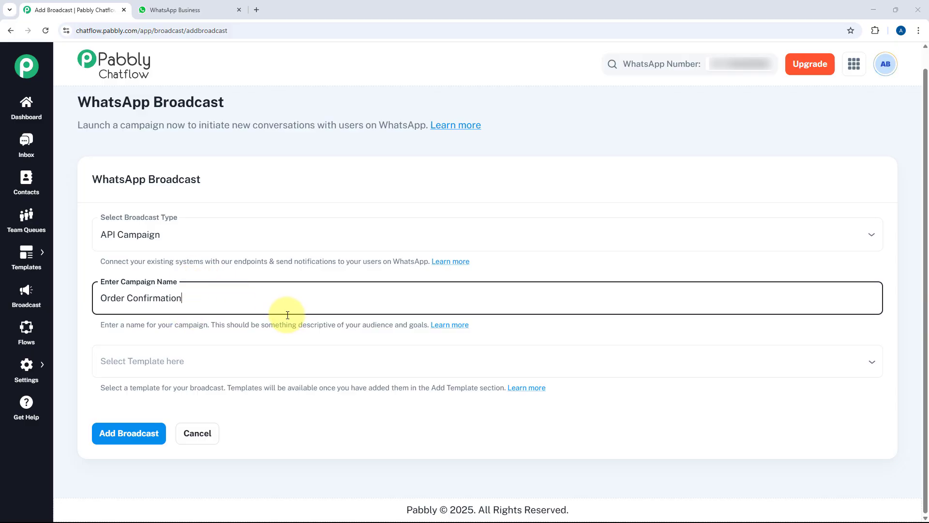
{"action": "left_click", "coordinate": [237, 361]}
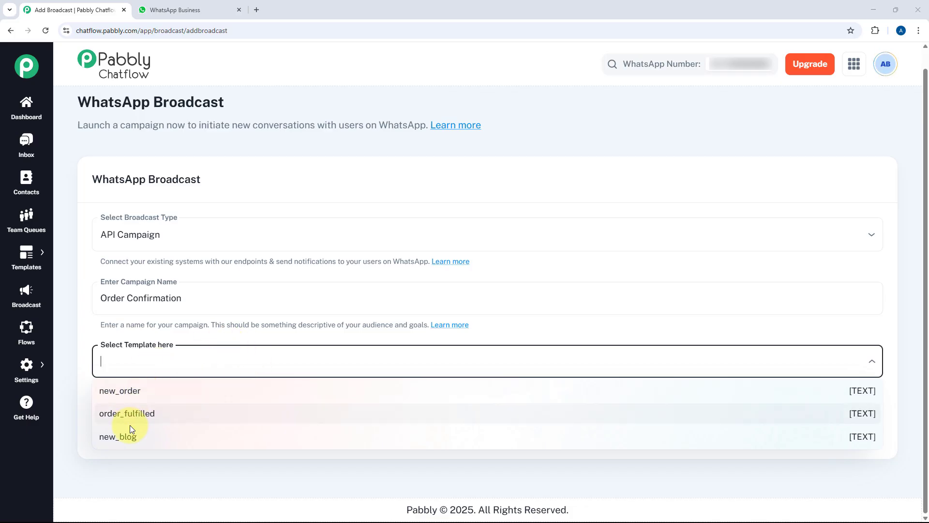
Step: Select the new_order template and review its preview with the {{1}}–{{6}} placeholders
{"action": "left_click", "coordinate": [148, 390]}
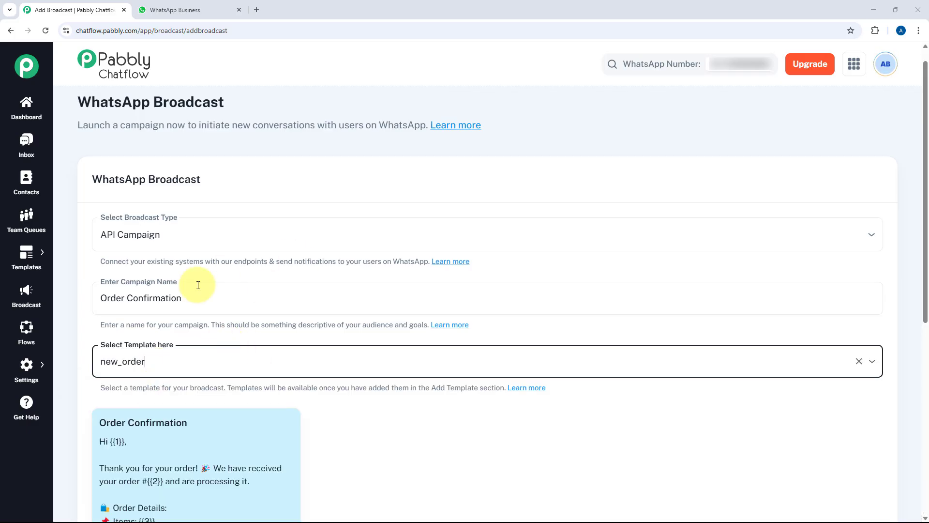
{"action": "scroll", "coordinate": [211, 147], "scroll_direction": "down", "scroll_amount": 2}
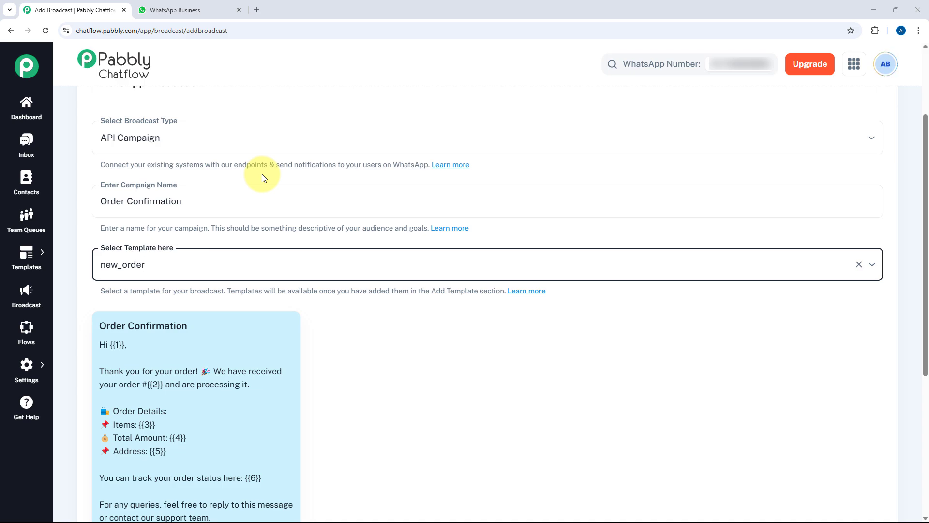
{"action": "scroll", "coordinate": [239, 260], "scroll_direction": "down", "scroll_amount": 3}
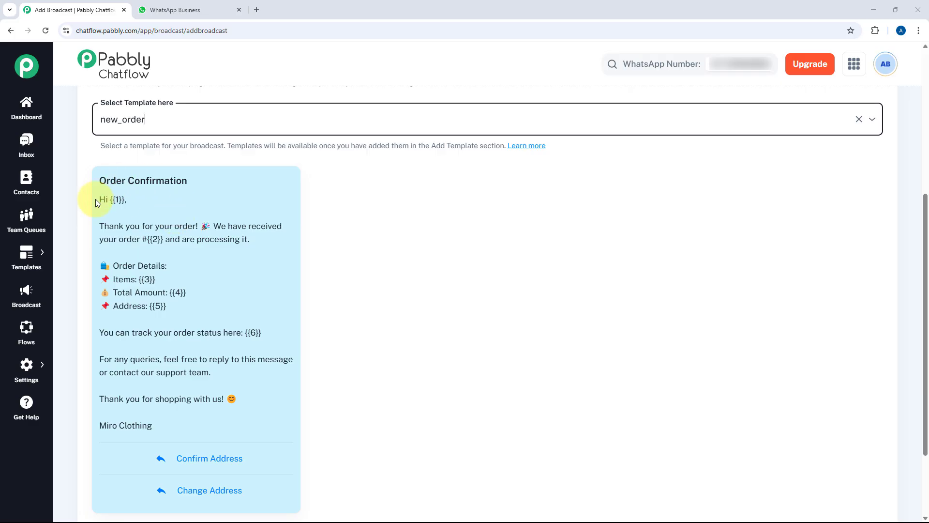
{"action": "left_click_drag", "start_coordinate": [108, 199], "coordinate": [124, 199]}
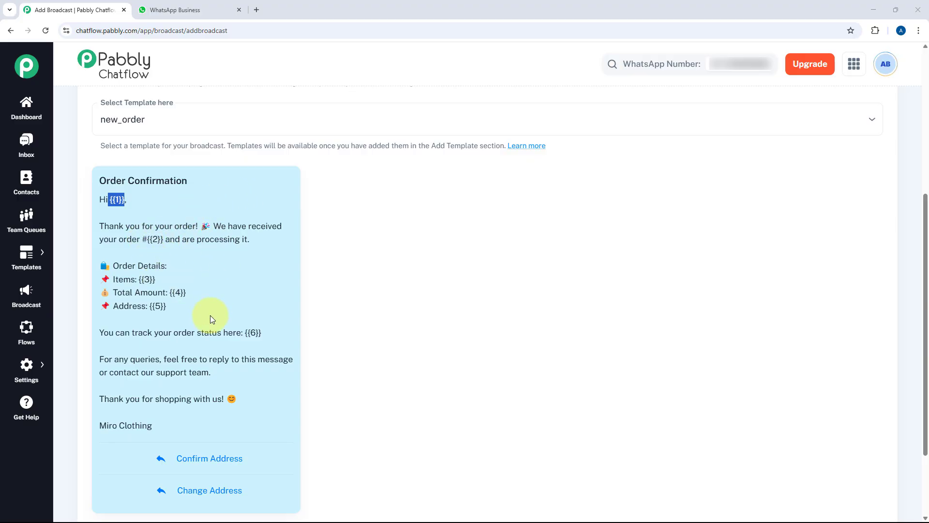
{"action": "scroll", "coordinate": [210, 315], "scroll_direction": "down", "scroll_amount": 1}
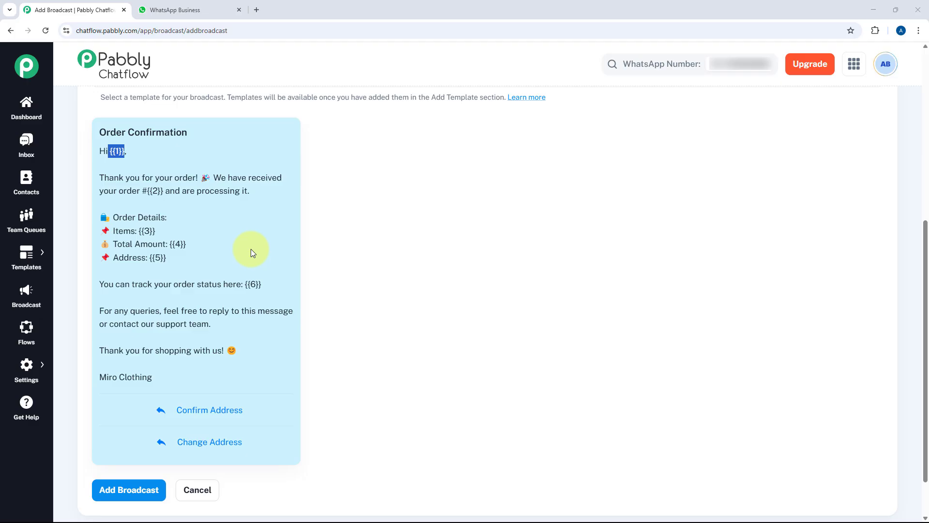
{"action": "scroll", "coordinate": [159, 219], "scroll_direction": "up", "scroll_amount": 1}
{"action": "scroll", "coordinate": [259, 182], "scroll_direction": "down", "scroll_amount": 1}
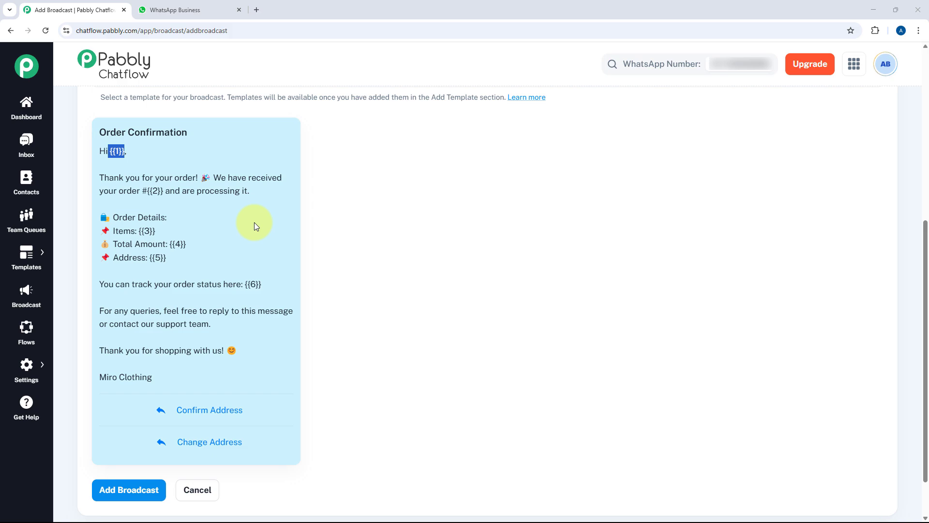
{"action": "scroll", "coordinate": [254, 222], "scroll_direction": "up", "scroll_amount": 4}
{"action": "scroll", "coordinate": [310, 181], "scroll_direction": "down", "scroll_amount": 3}
{"action": "scroll", "coordinate": [310, 203], "scroll_direction": "down", "scroll_amount": 1}
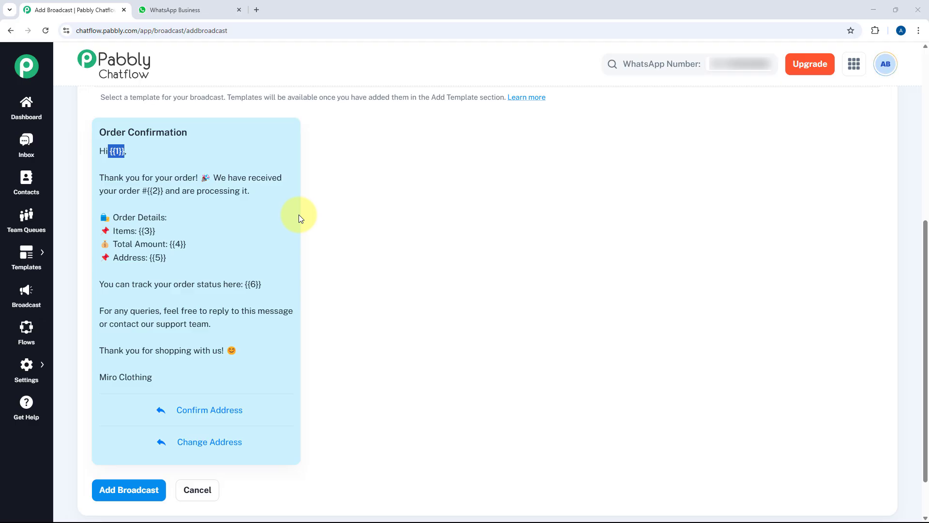
{"action": "scroll", "coordinate": [298, 214], "scroll_direction": "up", "scroll_amount": 4}
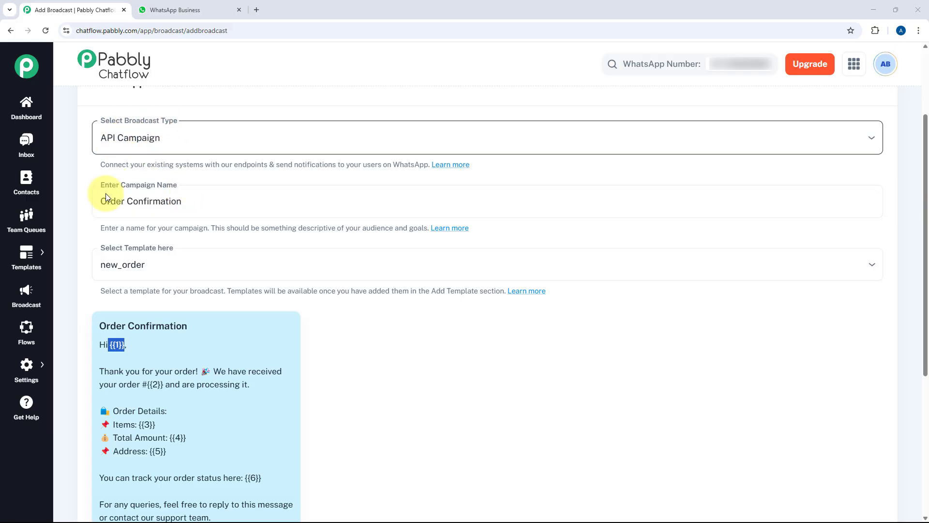
{"action": "scroll", "coordinate": [194, 261], "scroll_direction": "down", "scroll_amount": 5}
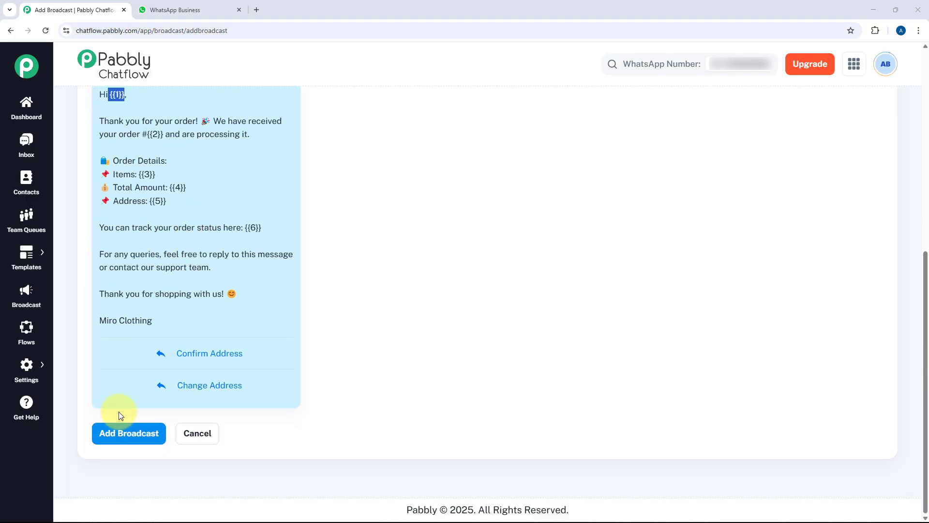
Step: Save the Order Confirmation API campaign with Add Broadcast
{"action": "left_click", "coordinate": [127, 433]}
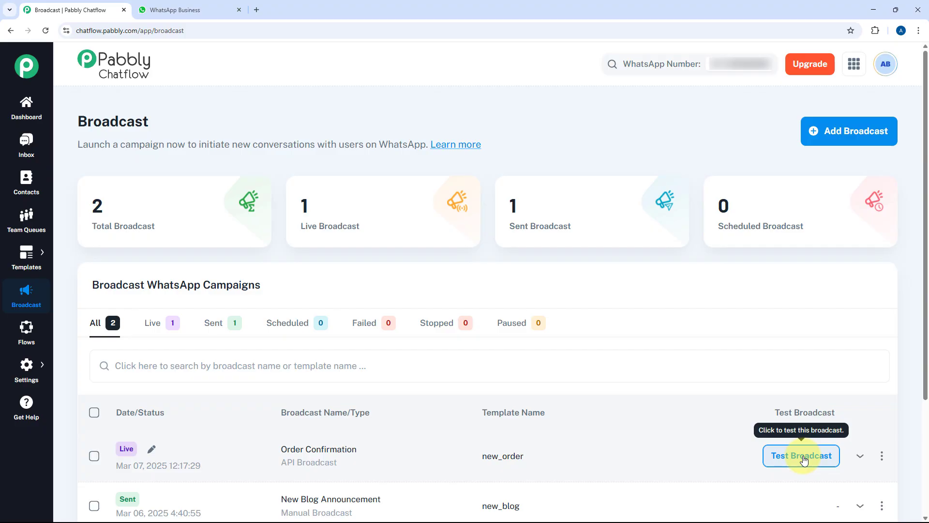
Step: Open the Order Confirmation test panel and replace the test phone number
{"action": "left_click", "coordinate": [802, 456]}
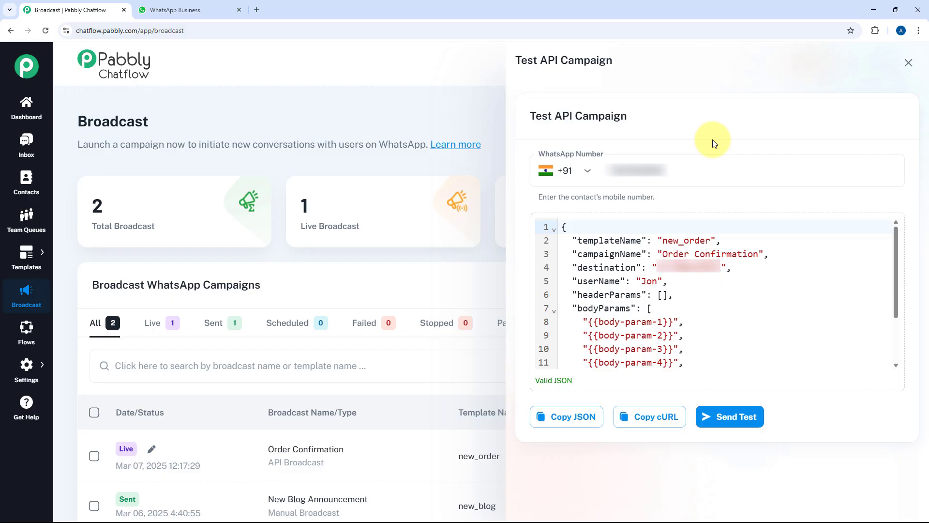
{"action": "left_click_drag", "start_coordinate": [684, 171], "coordinate": [564, 174]}
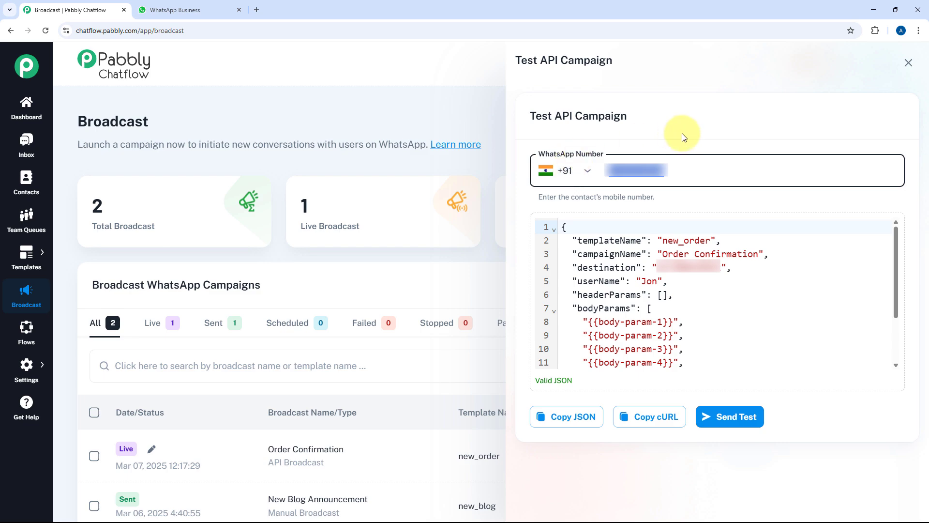
{"action": "type", "text": "????????"}
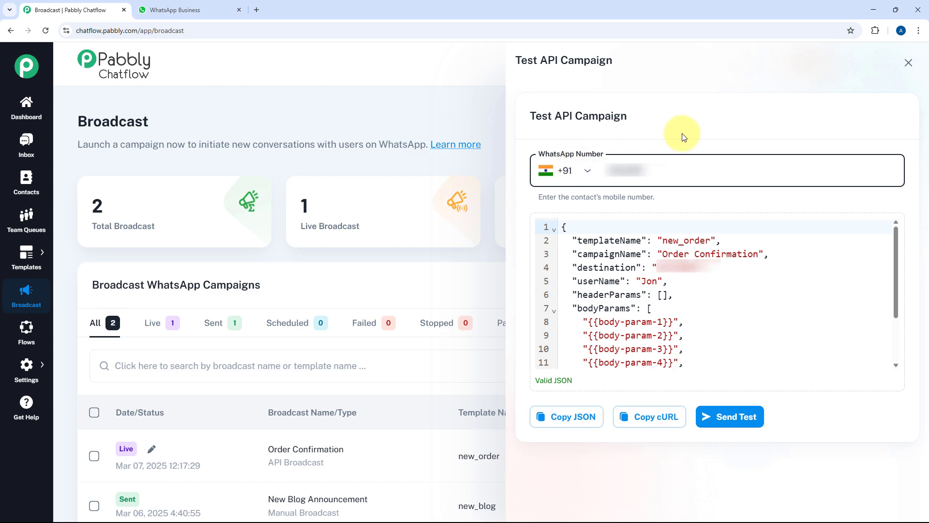
{"action": "type", "text": "?"}
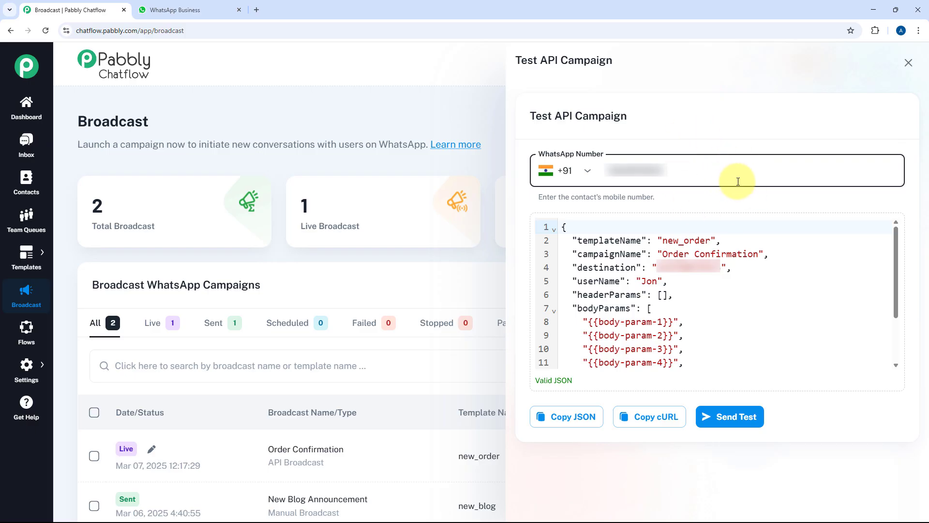
{"action": "scroll", "coordinate": [668, 266], "scroll_direction": "down", "scroll_amount": 3}
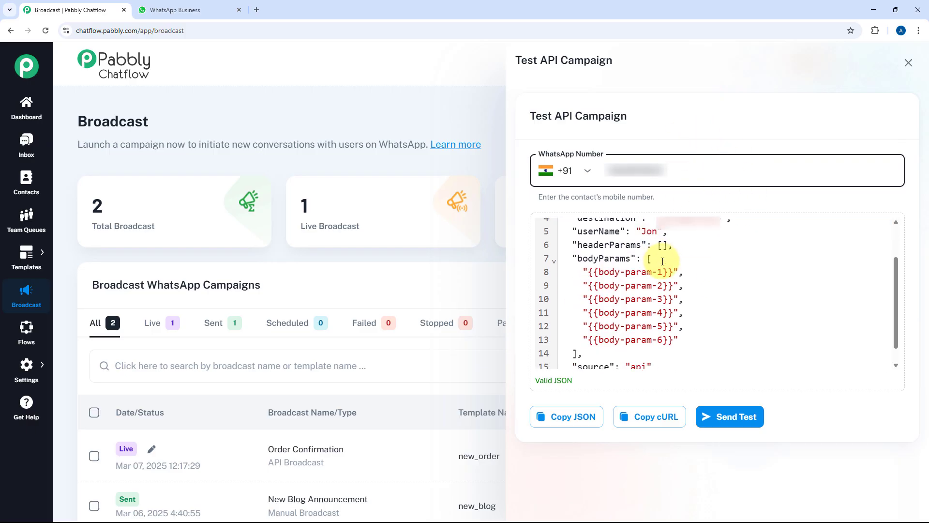
{"action": "scroll", "coordinate": [672, 265], "scroll_direction": "up", "scroll_amount": 3}
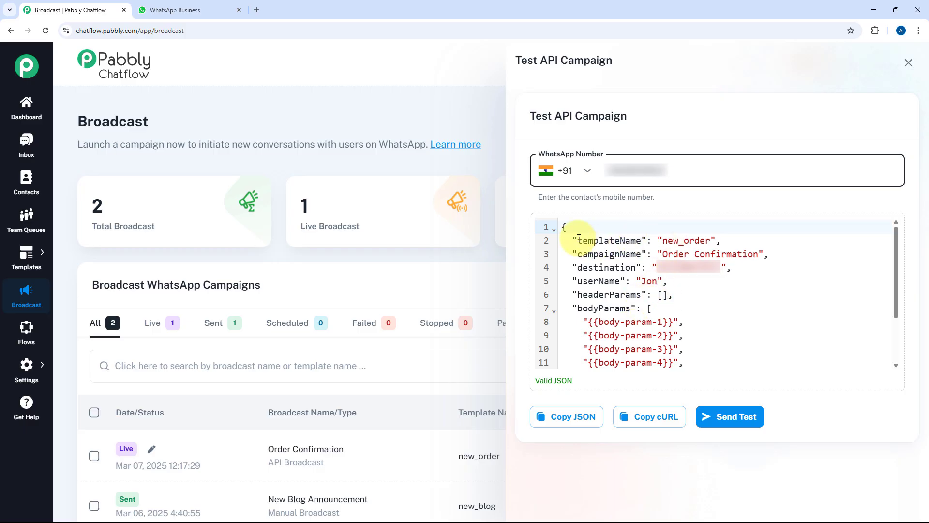
Step: Review the payload's templateName, campaignName, destination, userName and headerParams fields
{"action": "left_click_drag", "start_coordinate": [575, 238], "coordinate": [711, 241]}
{"action": "left_click_drag", "start_coordinate": [572, 254], "coordinate": [782, 256]}
{"action": "left_click_drag", "start_coordinate": [573, 268], "coordinate": [730, 267]}
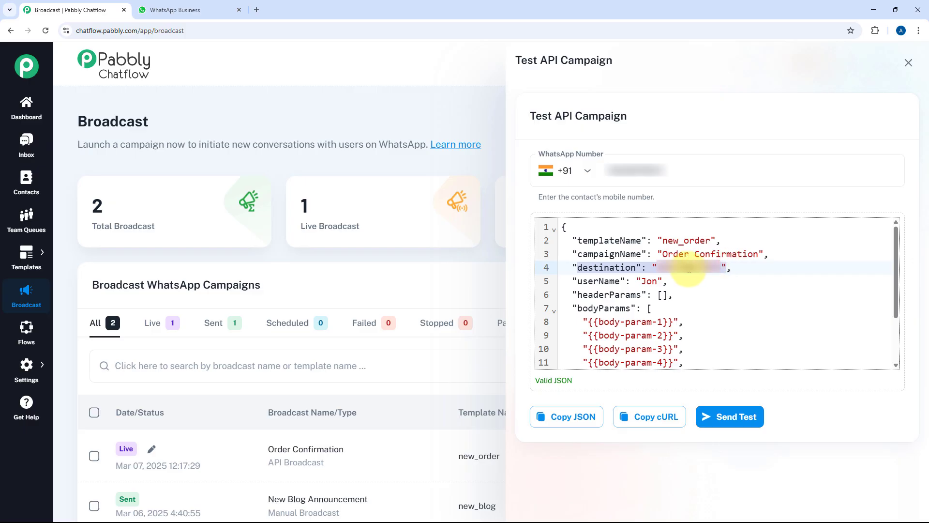
{"action": "left_click", "coordinate": [678, 269]}
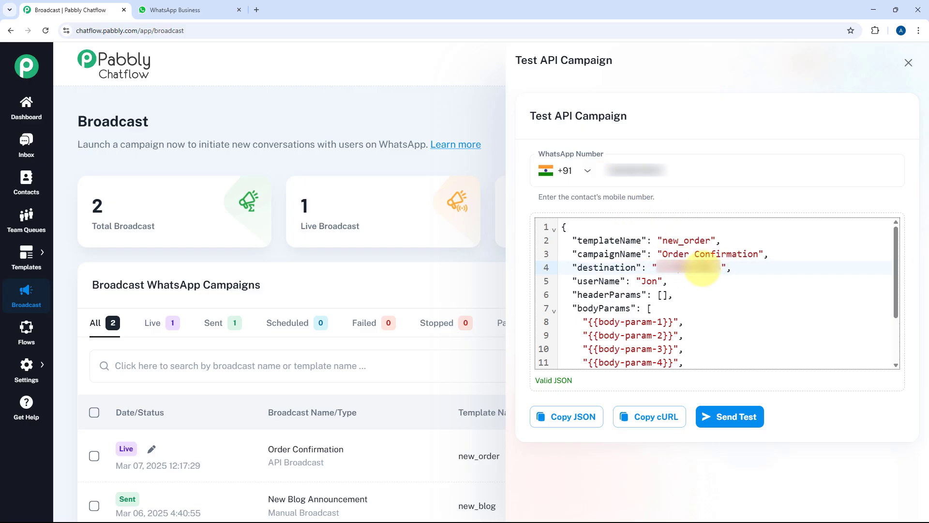
{"action": "left_click_drag", "start_coordinate": [567, 280], "coordinate": [668, 281]}
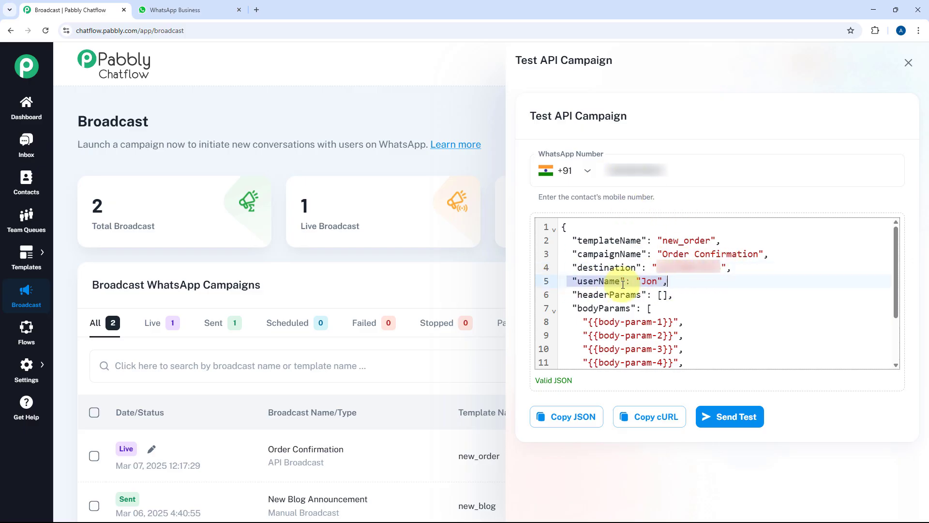
{"action": "left_click_drag", "start_coordinate": [573, 294], "coordinate": [674, 294]}
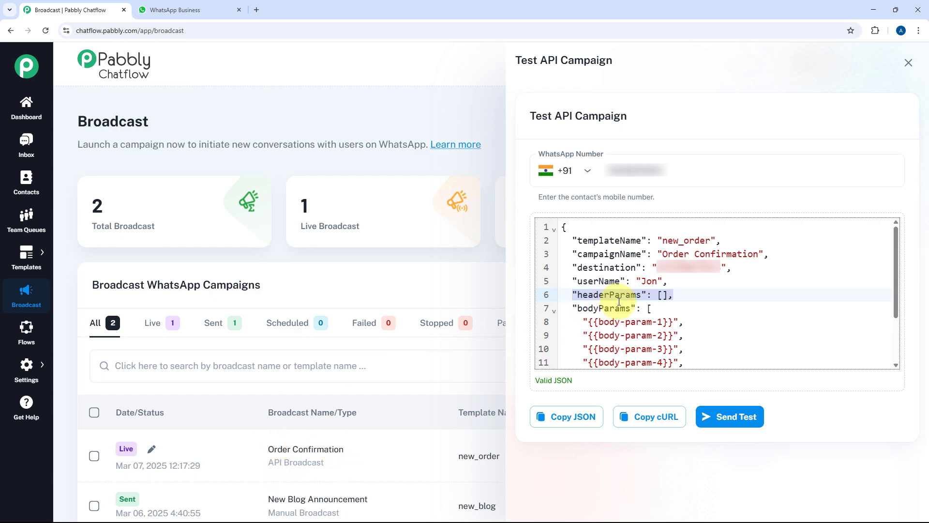
{"action": "left_click", "coordinate": [663, 295]}
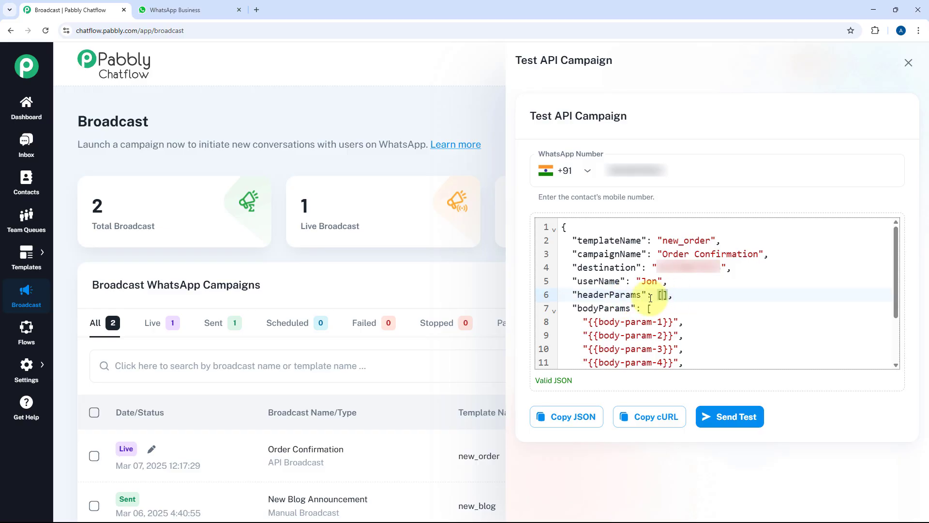
Step: Replace the first body parameter placeholder with 'Demo'
{"action": "scroll", "coordinate": [643, 295], "scroll_direction": "down", "scroll_amount": 2}
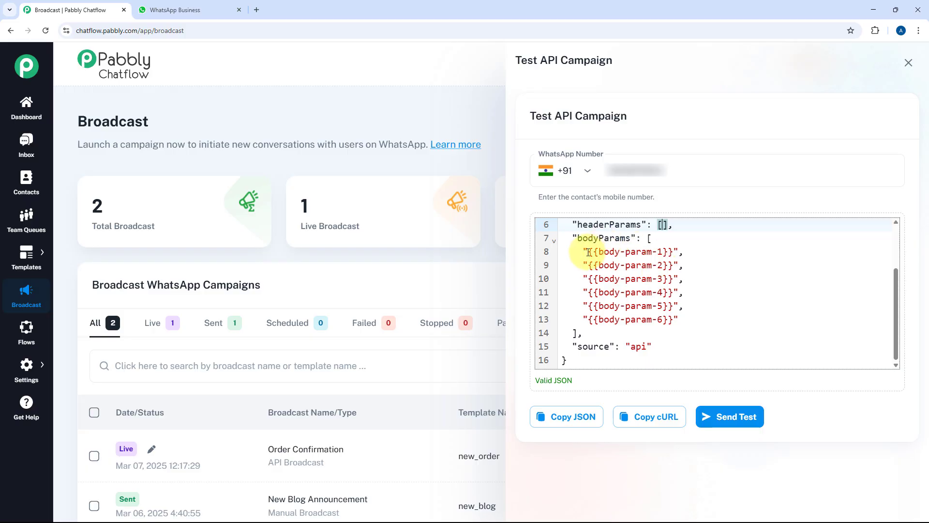
{"action": "left_click_drag", "start_coordinate": [588, 252], "coordinate": [671, 253]}
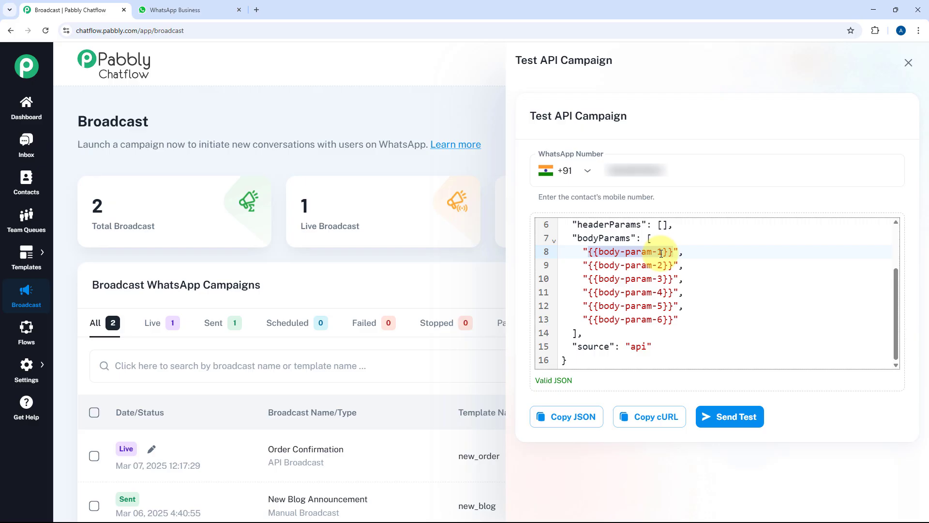
{"action": "type", "text": "Demo"}
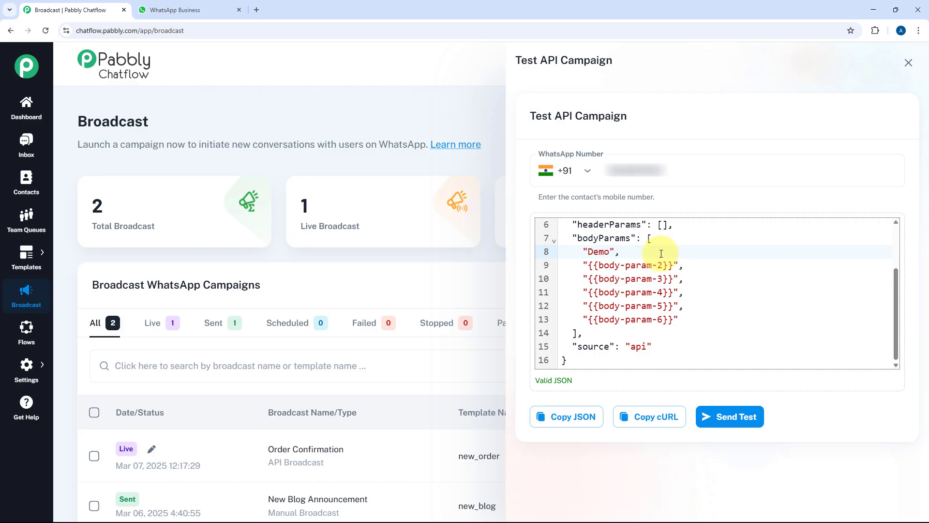
{"action": "key", "text": "ctrl+shift+Left"}
{"action": "left_click", "coordinate": [661, 253]}
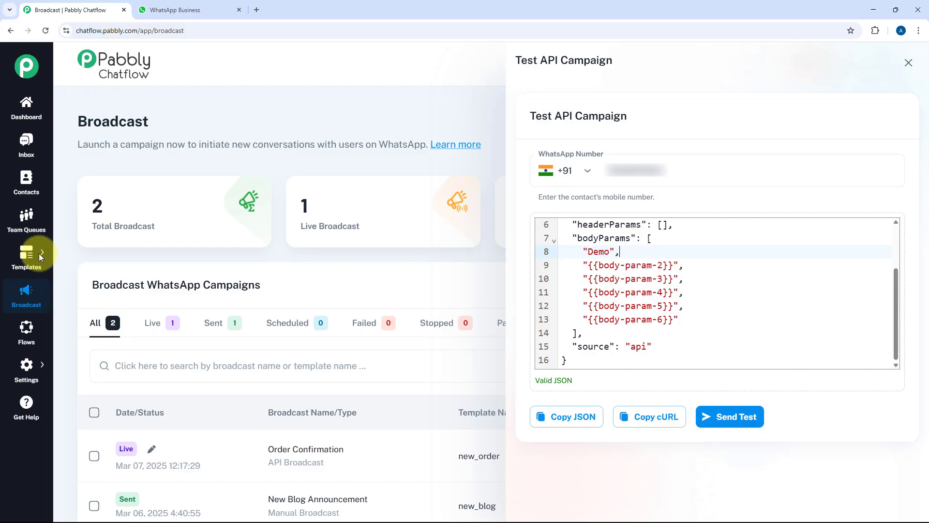
Step: Close the test panel and open Templates List in a new tab
{"action": "left_click", "coordinate": [26, 258]}
{"action": "mouse_move", "coordinate": [26, 257]}
{"action": "left_click", "coordinate": [84, 247], "text": "ctrl"}
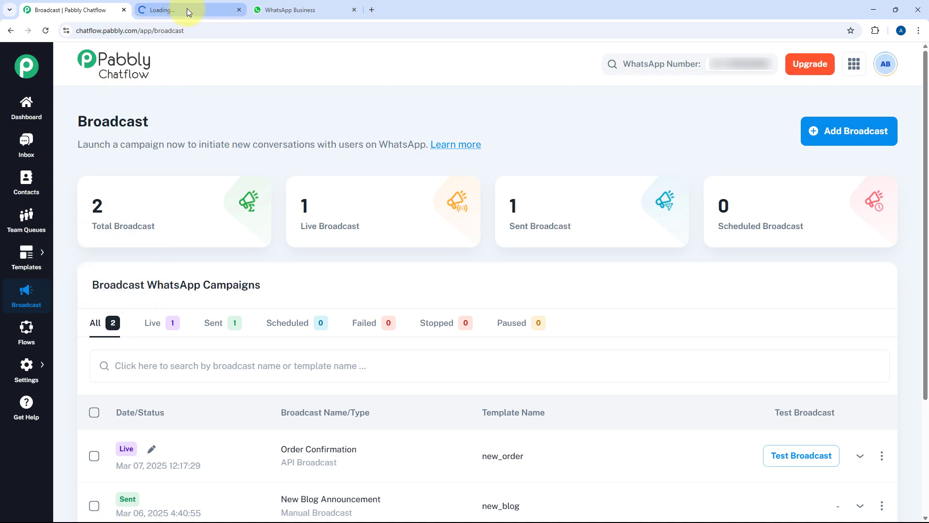
Step: Preview the new_order template's message in the Templates tab
{"action": "left_click_drag", "start_coordinate": [186, 8], "coordinate": [130, 7]}
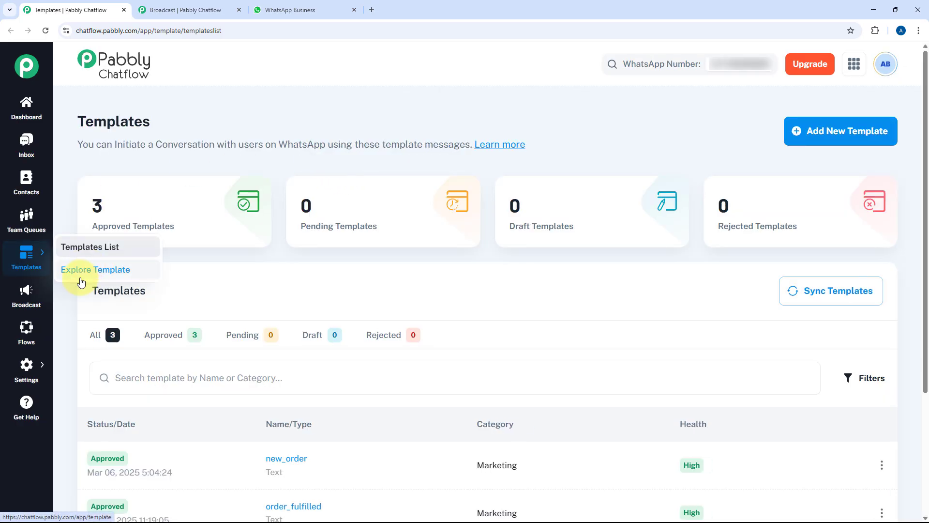
{"action": "scroll", "coordinate": [285, 388], "scroll_direction": "down", "scroll_amount": 1}
{"action": "left_click", "coordinate": [288, 412]}
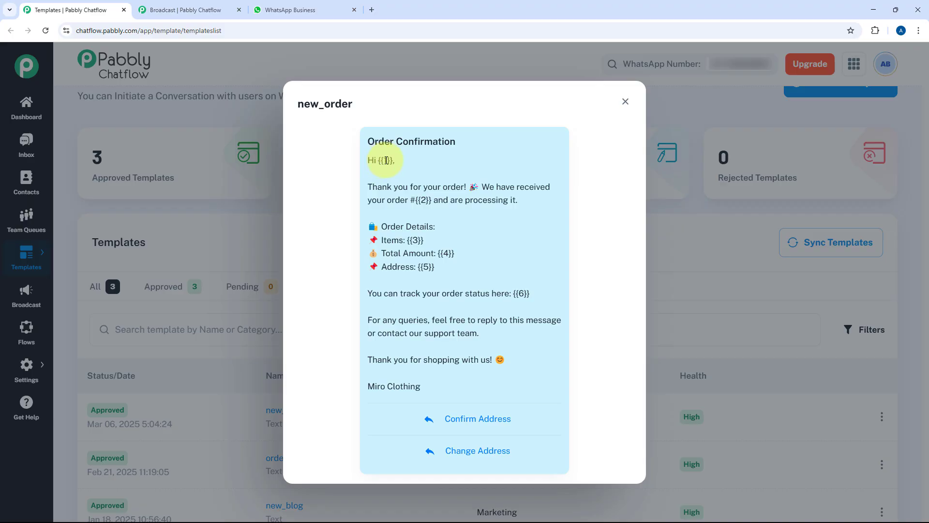
Step: Reopen the Order Confirmation test payload and select the first body parameter
{"action": "left_click", "coordinate": [203, 9]}
{"action": "left_click", "coordinate": [811, 460]}
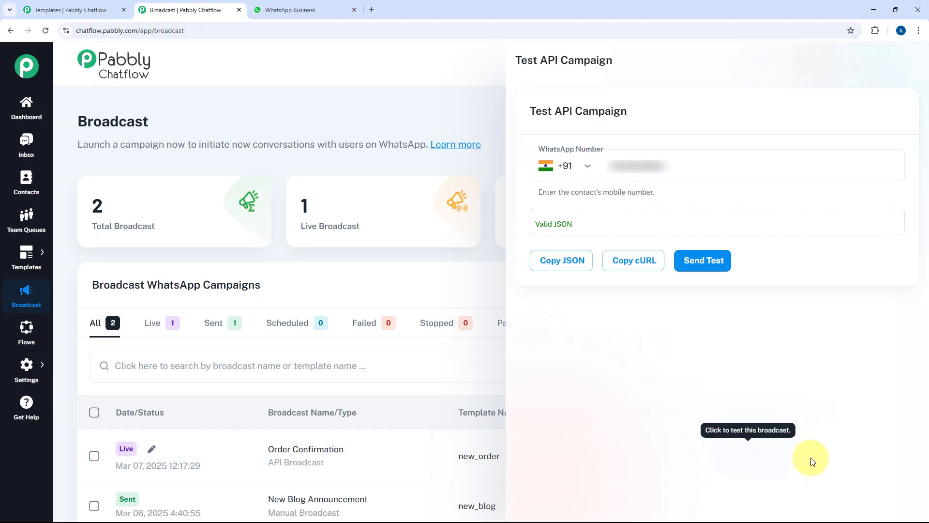
{"action": "scroll", "coordinate": [584, 261], "scroll_direction": "down", "scroll_amount": 2}
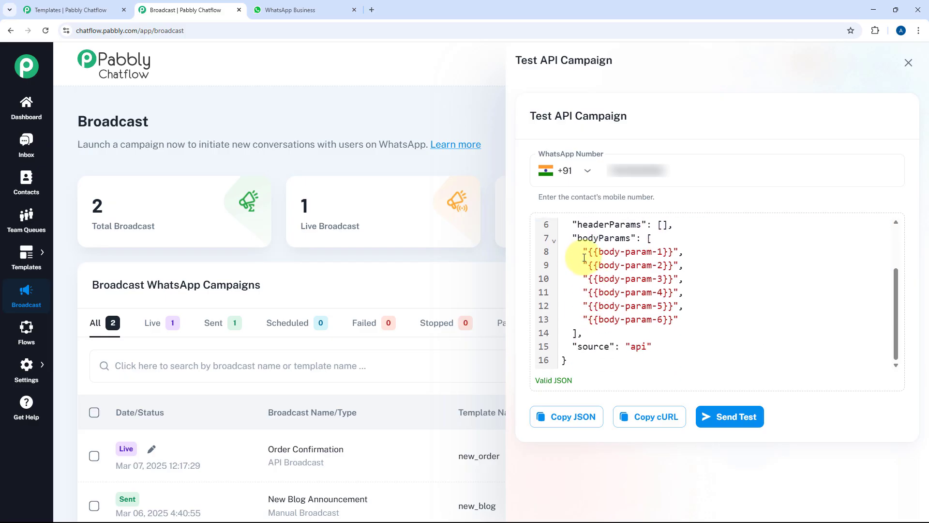
{"action": "left_click_drag", "start_coordinate": [587, 252], "coordinate": [675, 252]}
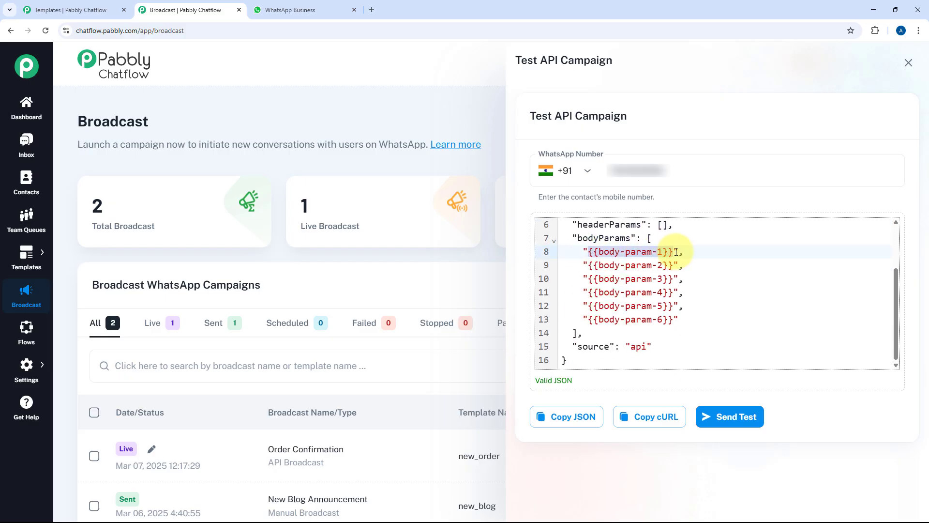
Step: Fill body params 1–3 with Demo, 125460 and Sports Shoe, checking the template preview
{"action": "type", "text": "Demo"}
{"action": "left_click", "coordinate": [63, 10]}
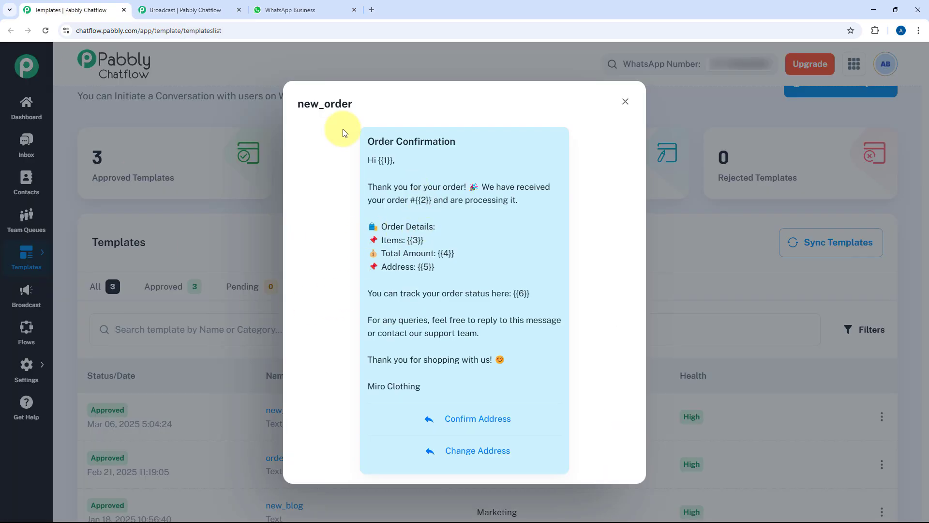
{"action": "left_click", "coordinate": [209, 10]}
{"action": "left_click_drag", "start_coordinate": [672, 260], "coordinate": [592, 262]}
{"action": "type", "text": "1"}
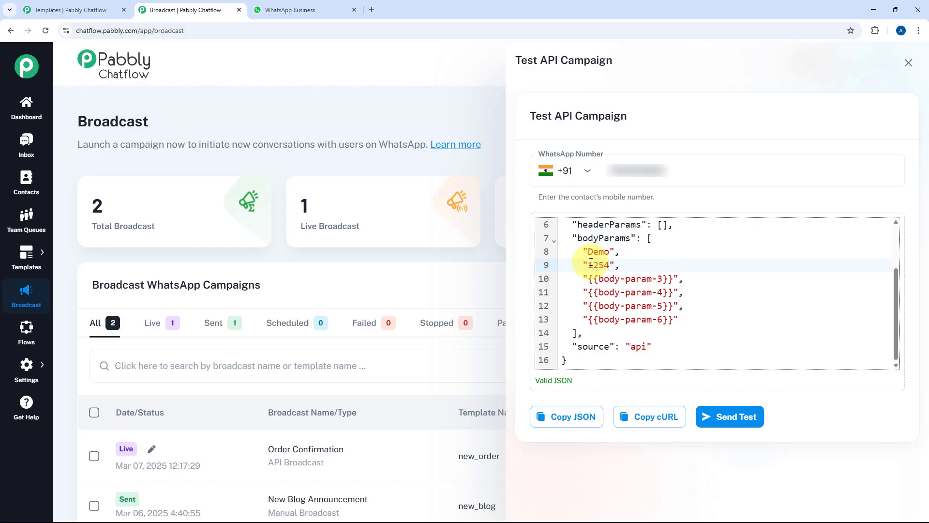
{"action": "left_click", "coordinate": [96, 10]}
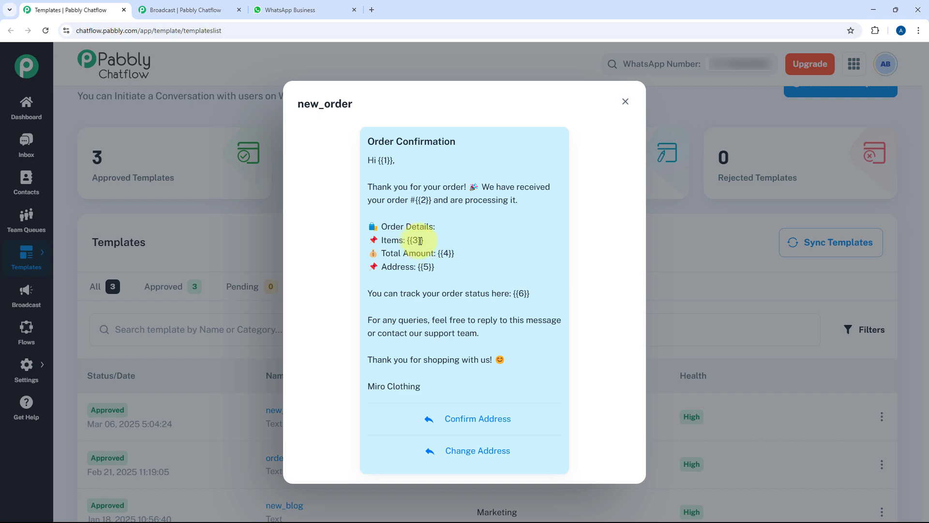
{"action": "key", "text": "ctrl+Tab"}
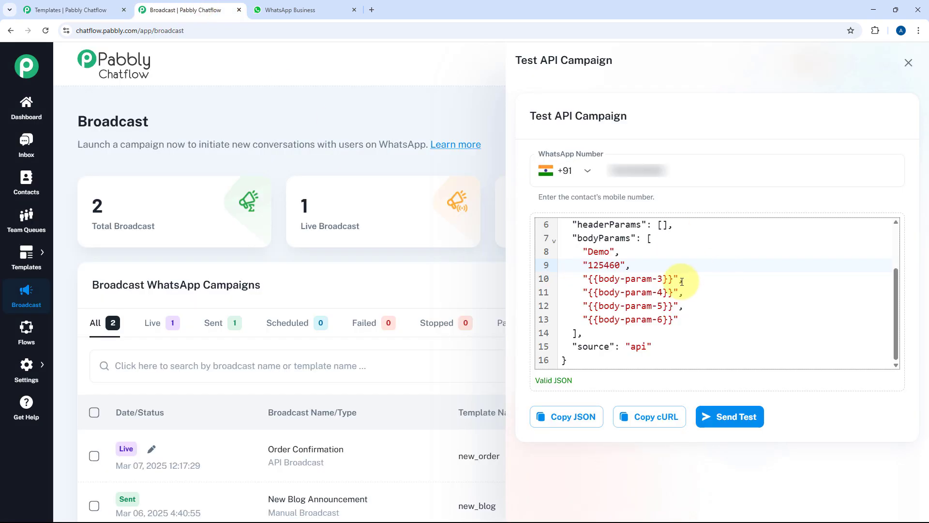
{"action": "left_click_drag", "start_coordinate": [675, 279], "coordinate": [591, 281]}
{"action": "type", "text": "Sports Shoe"}
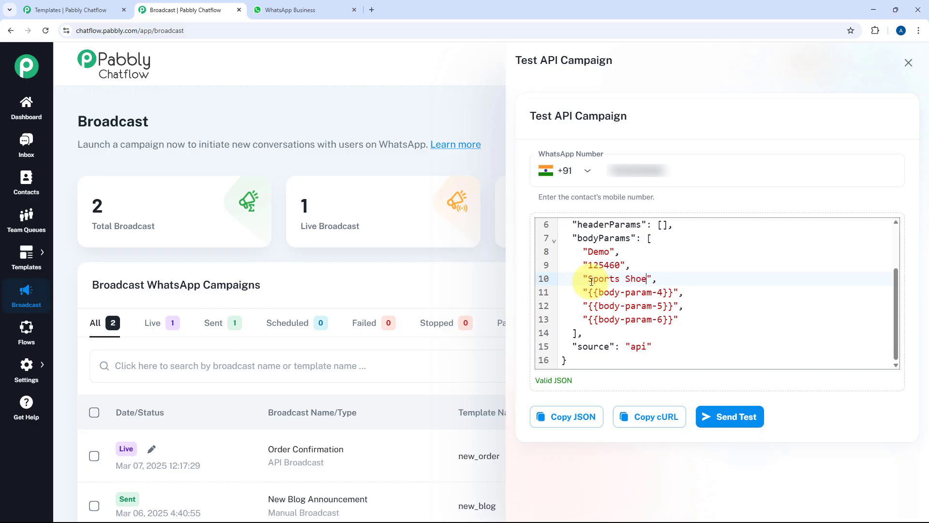
{"action": "left_click", "coordinate": [90, 9]}
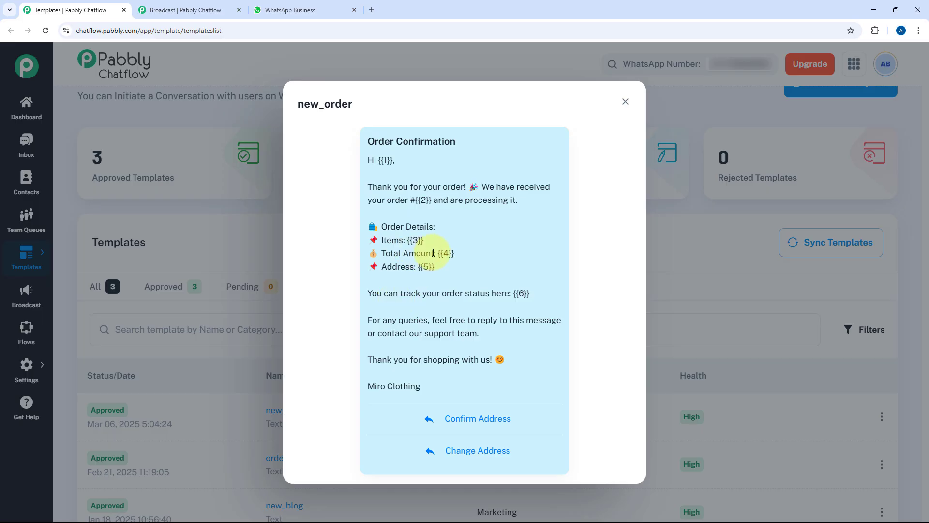
{"action": "left_click", "coordinate": [189, 10]}
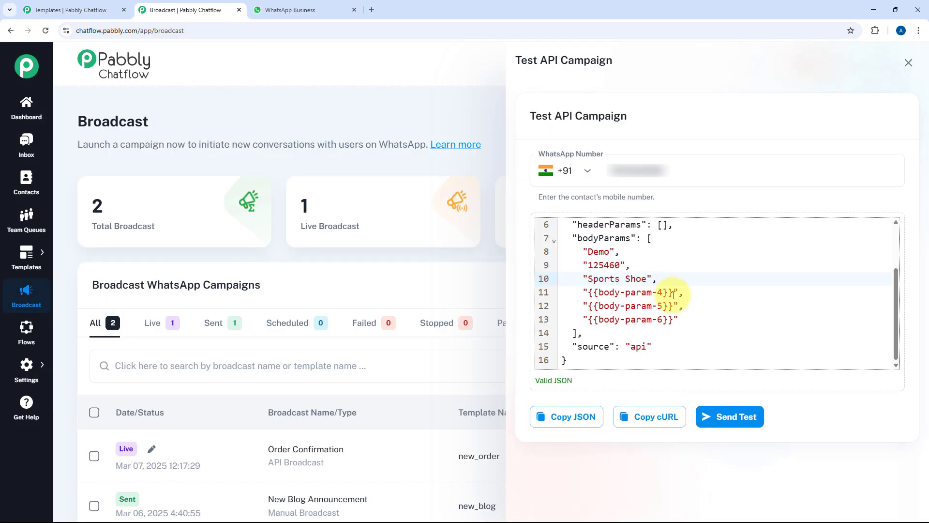
{"action": "left_click_drag", "start_coordinate": [673, 293], "coordinate": [588, 293]}
{"action": "type", "text": "1250/-"}
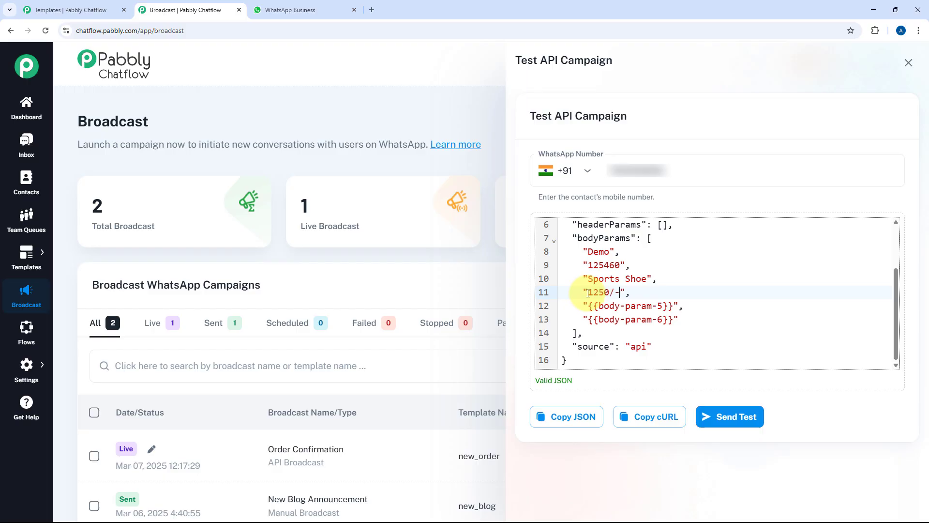
{"action": "left_click", "coordinate": [73, 10]}
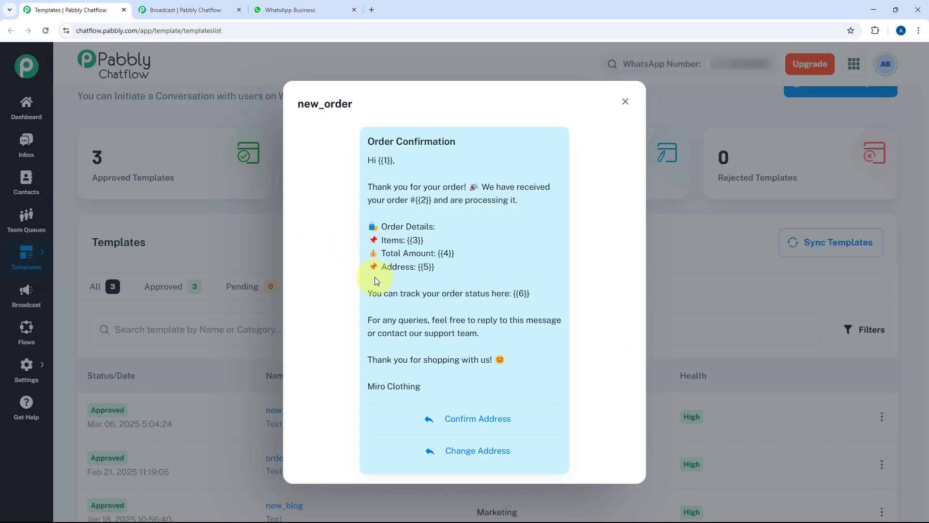
{"action": "left_click", "coordinate": [184, 10]}
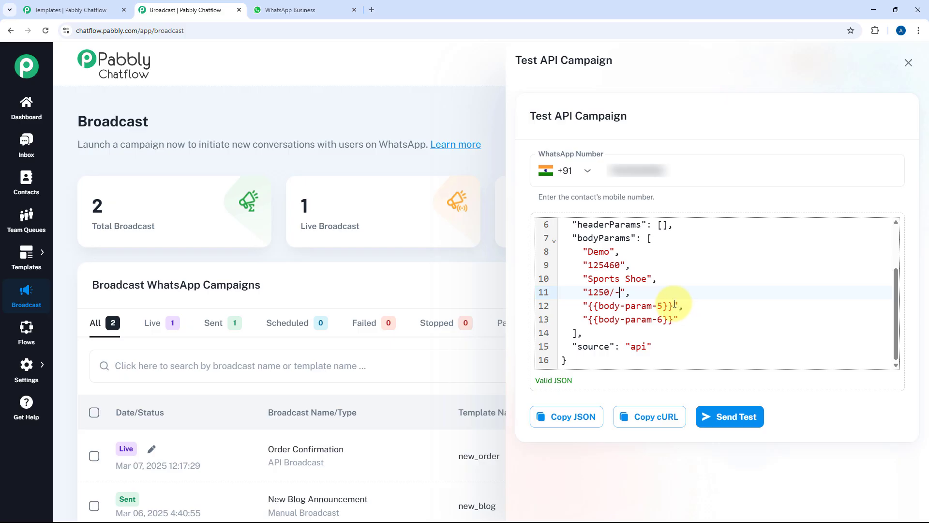
{"action": "left_click_drag", "start_coordinate": [674, 303], "coordinate": [589, 306]}
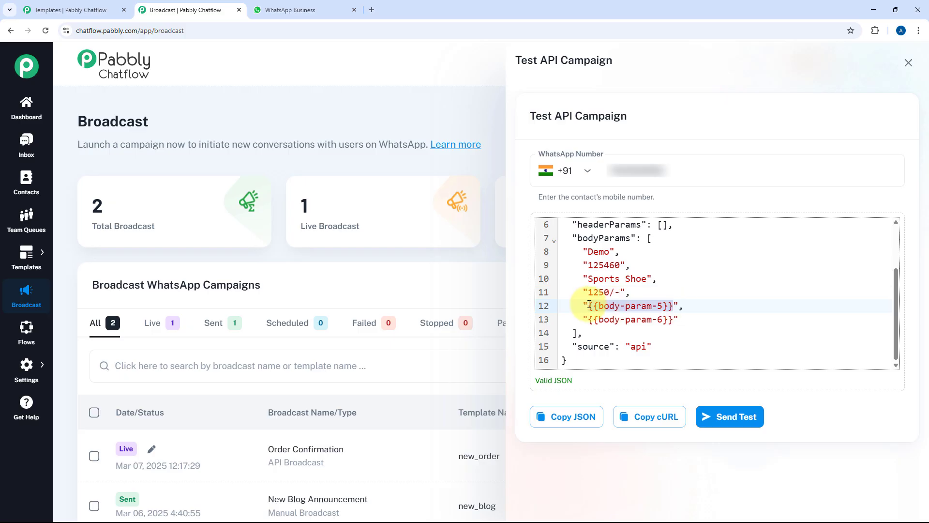
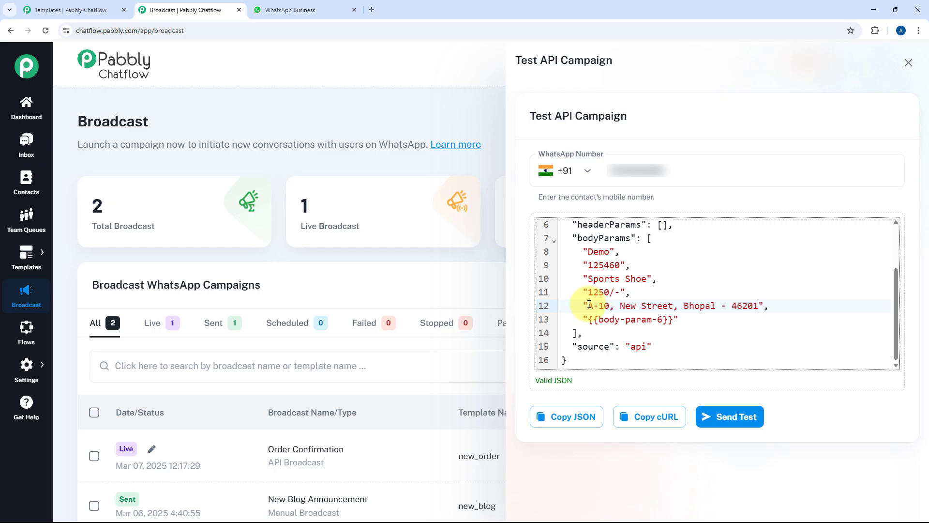
{"action": "left_click", "coordinate": [49, 9]}
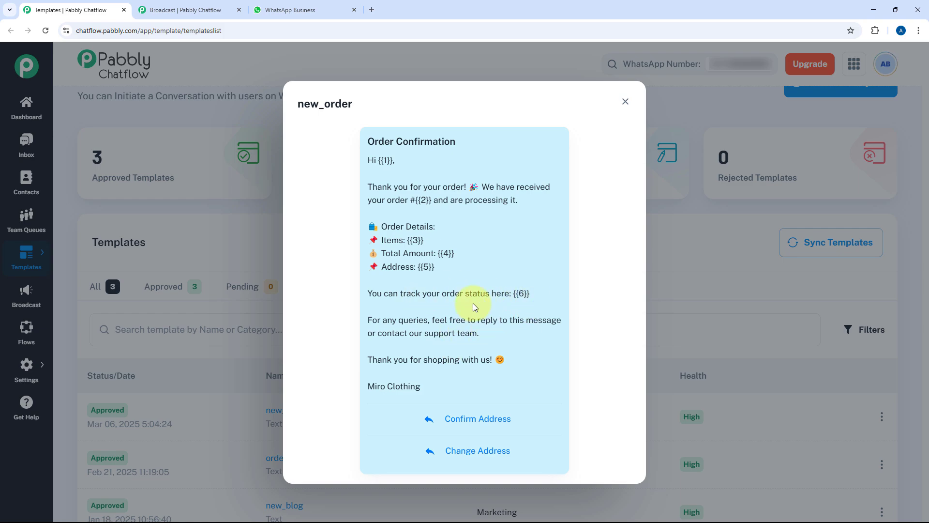
{"action": "left_click", "coordinate": [187, 10]}
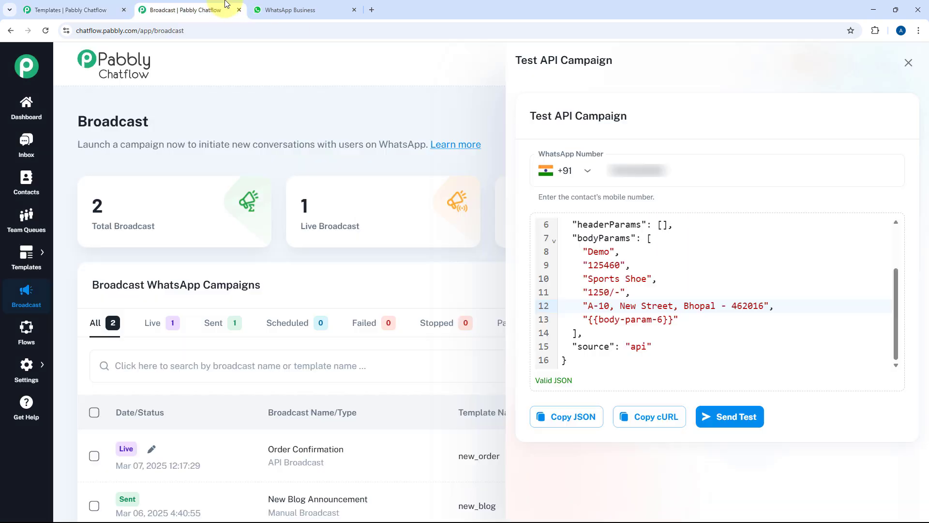
{"action": "left_click_drag", "start_coordinate": [674, 322], "coordinate": [588, 320]}
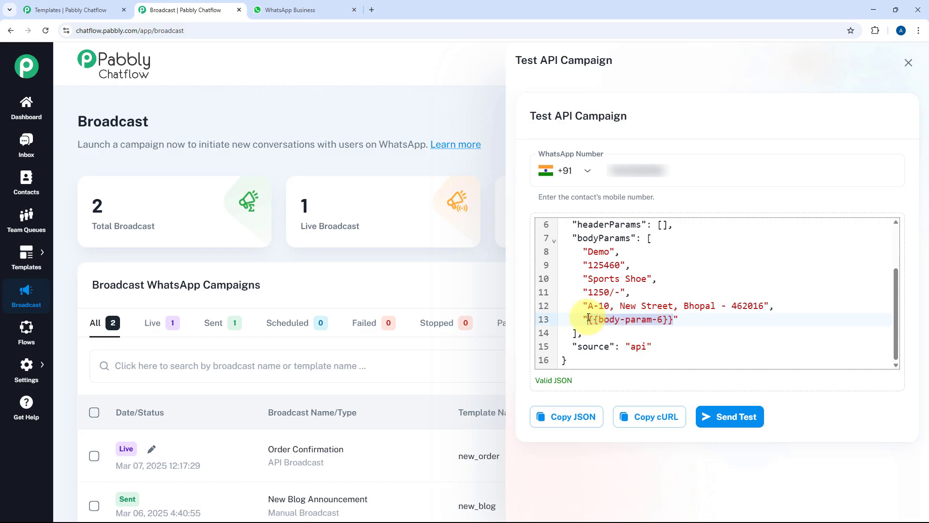
{"action": "type", "text": "https:"}
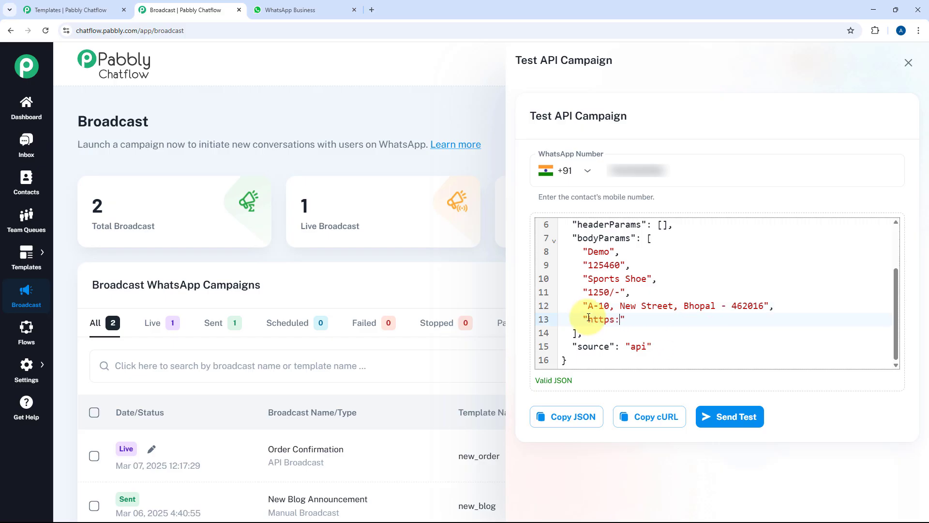
{"action": "type", "text": "//www.pabbly.com/chatflow"}
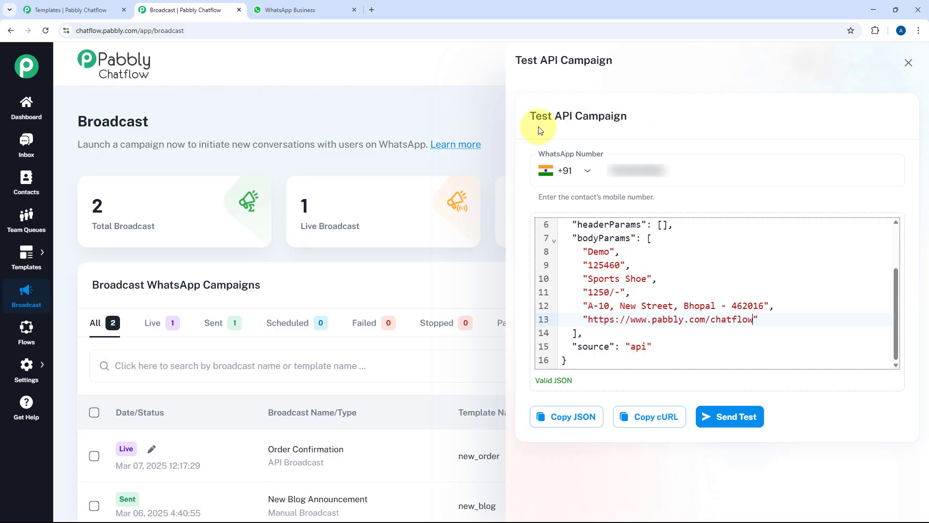
Step: Enter the recipient's WhatsApp number and copy the request as cURL
{"action": "scroll", "coordinate": [675, 268], "scroll_direction": "up", "scroll_amount": 3}
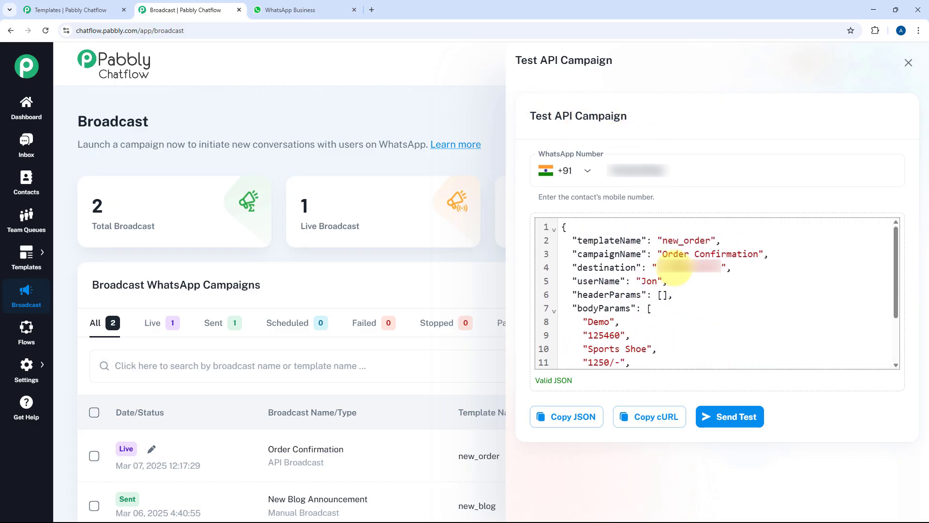
{"action": "scroll", "coordinate": [674, 268], "scroll_direction": "down", "scroll_amount": 1}
{"action": "double_click", "coordinate": [657, 166]}
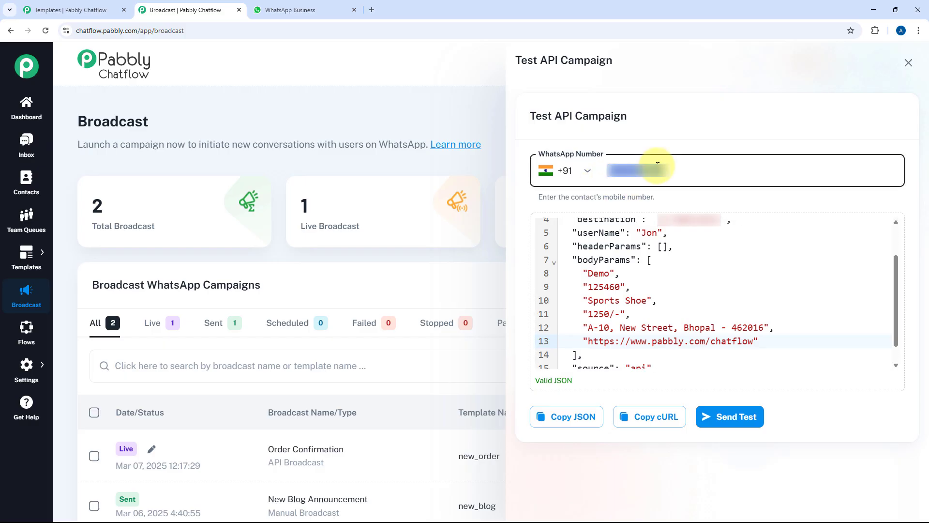
{"action": "type", "text": "xxxxxx"}
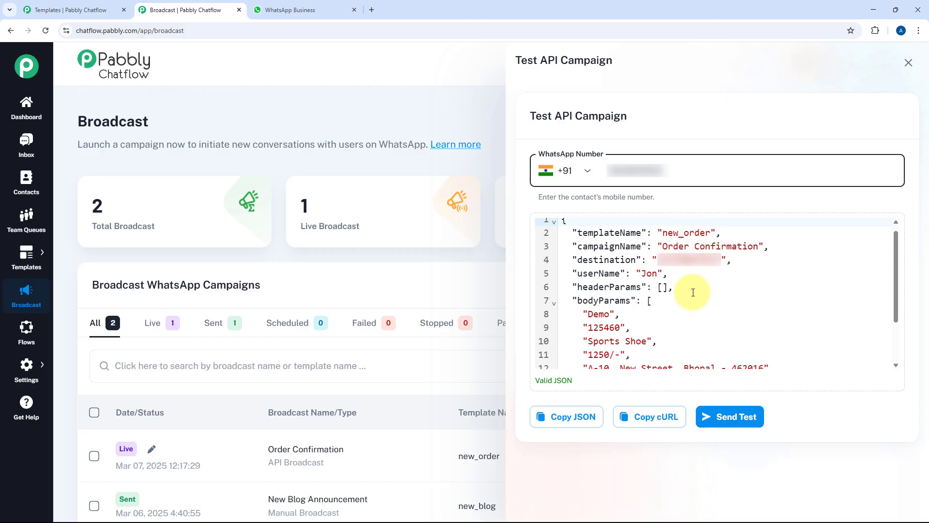
{"action": "scroll", "coordinate": [693, 296], "scroll_direction": "down", "scroll_amount": 1}
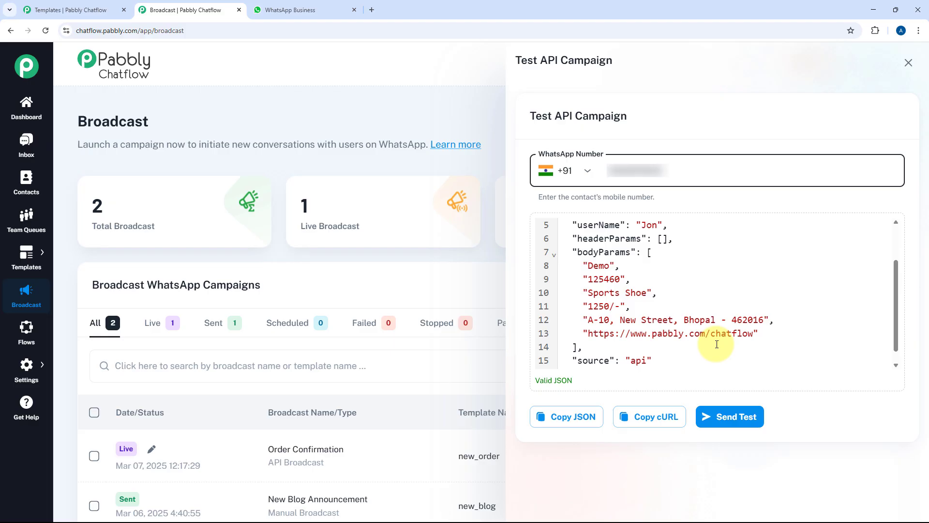
{"action": "left_click", "coordinate": [656, 422]}
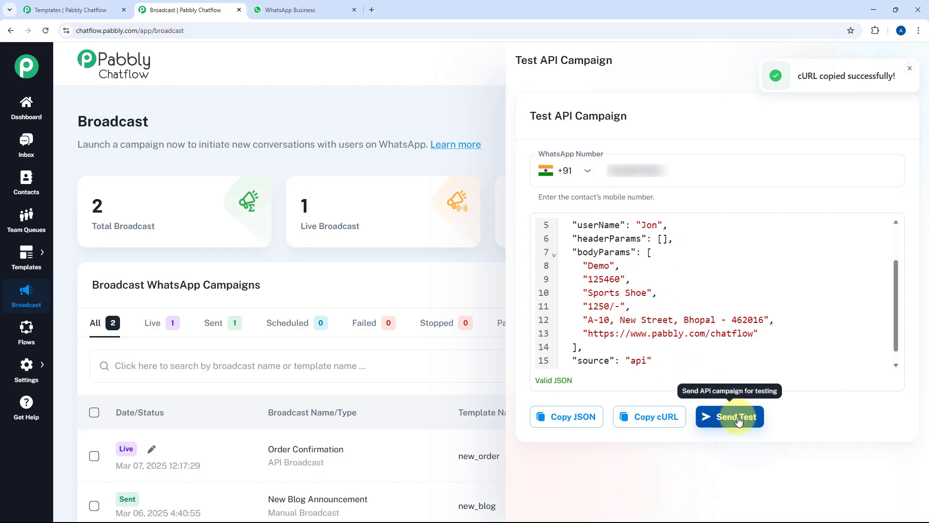
Step: Send the test message and check the JSON response shows success true
{"action": "left_click", "coordinate": [763, 420]}
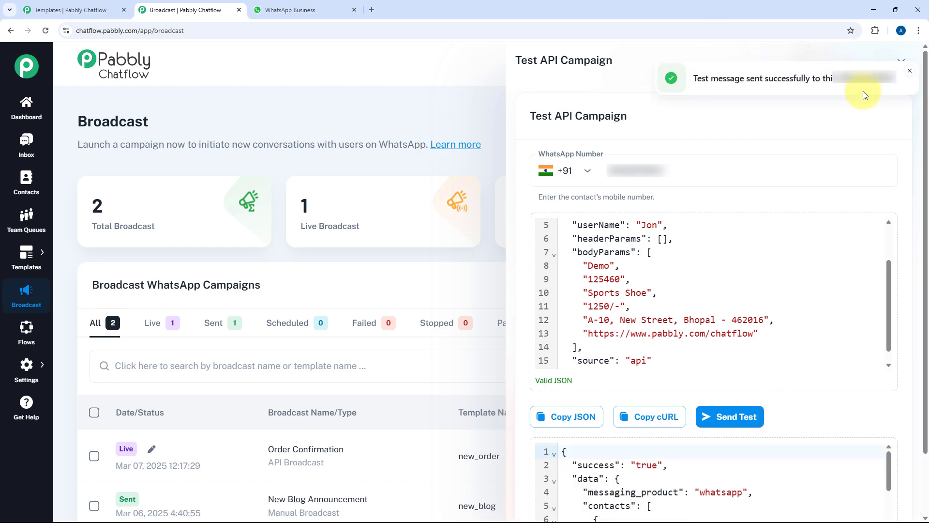
{"action": "scroll", "coordinate": [721, 201], "scroll_direction": "down", "scroll_amount": 3}
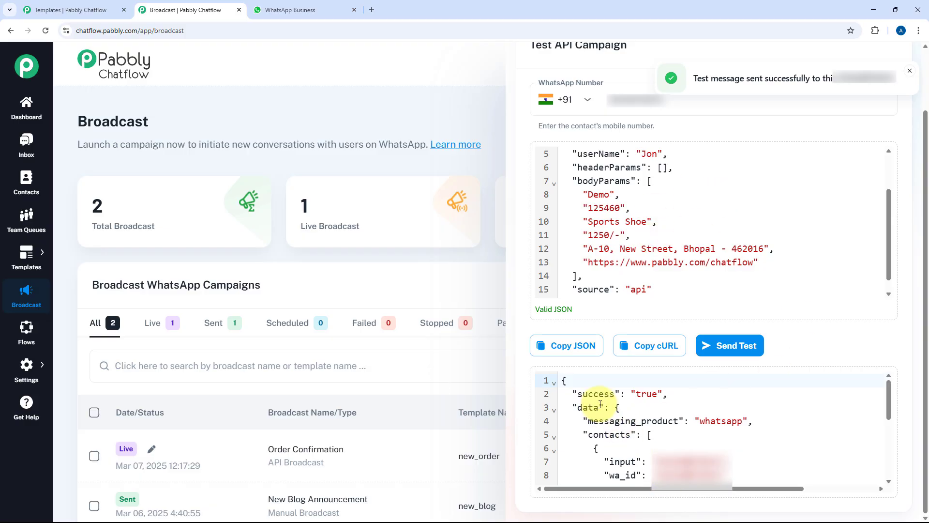
{"action": "scroll", "coordinate": [668, 416], "scroll_direction": "down", "scroll_amount": 4}
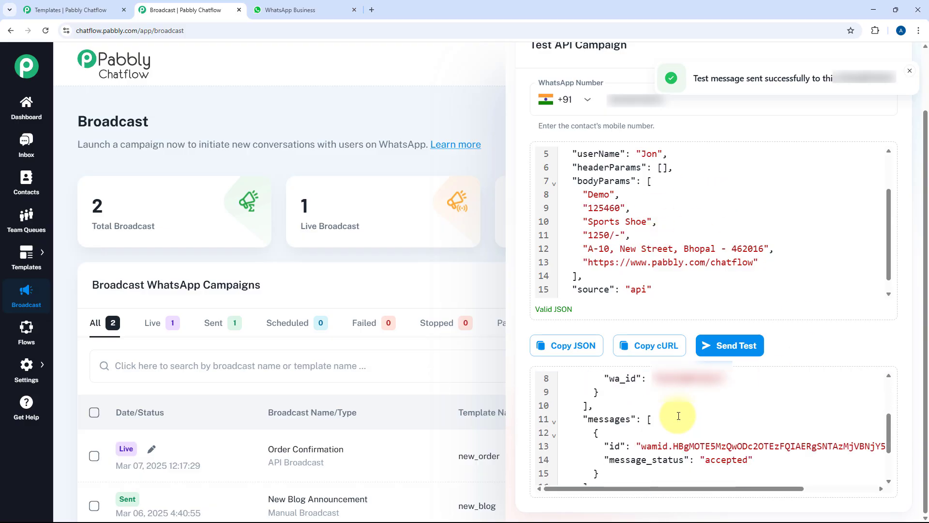
{"action": "scroll", "coordinate": [678, 415], "scroll_direction": "up", "scroll_amount": 4}
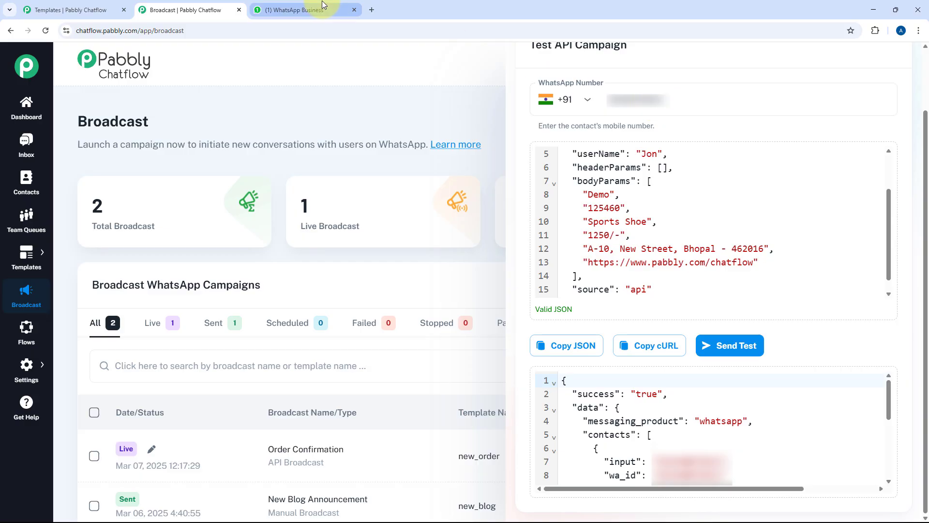
Step: Check the received WhatsApp order message's values: Demo, #125460, Sports Shoe and the address
{"action": "left_click", "coordinate": [310, 9]}
{"action": "scroll", "coordinate": [521, 387], "scroll_direction": "down", "scroll_amount": 5}
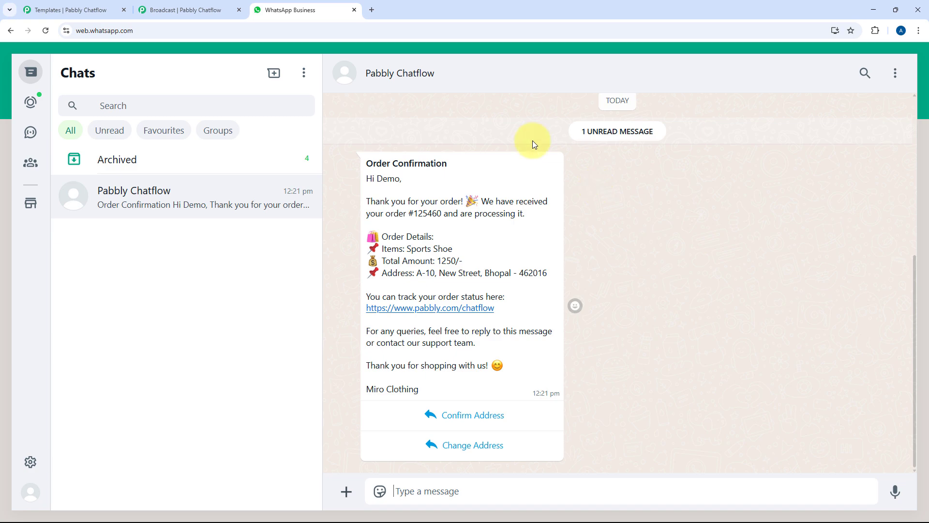
{"action": "left_click", "coordinate": [214, 6]}
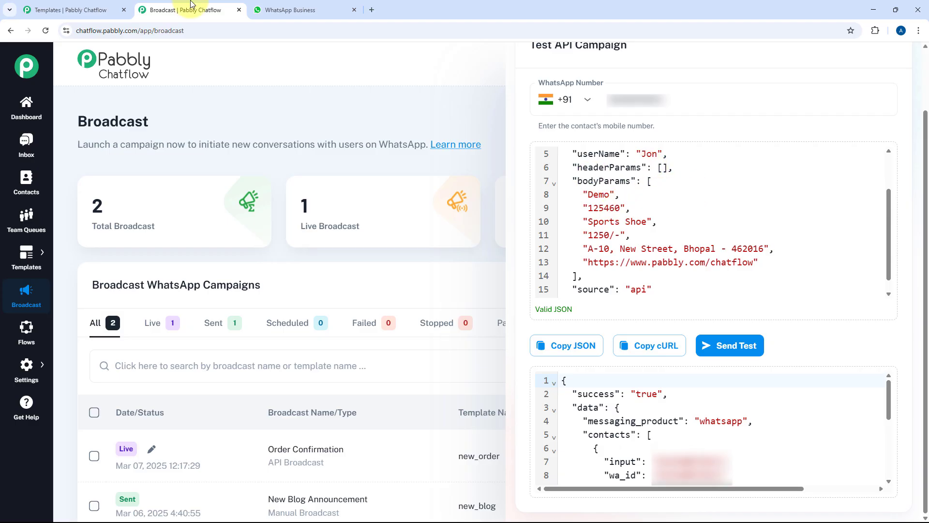
{"action": "left_click", "coordinate": [275, 9]}
{"action": "left_click_drag", "start_coordinate": [377, 178], "coordinate": [397, 179]}
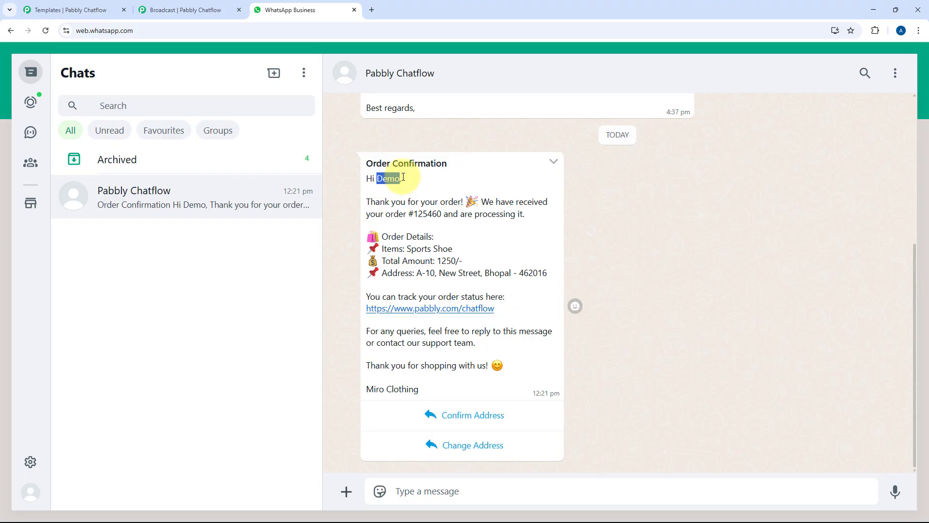
{"action": "left_click", "coordinate": [409, 217]}
{"action": "left_click_drag", "start_coordinate": [409, 217], "coordinate": [441, 216]}
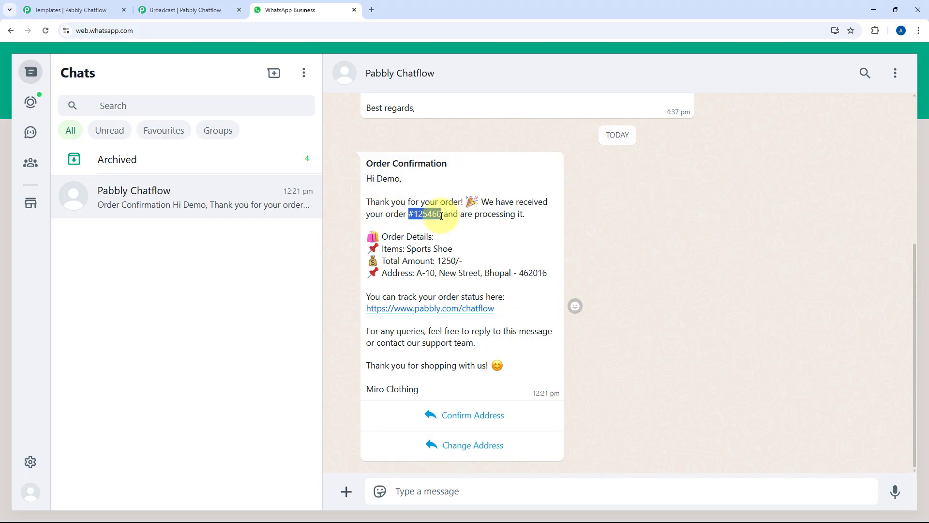
{"action": "left_click_drag", "start_coordinate": [452, 249], "coordinate": [545, 279]}
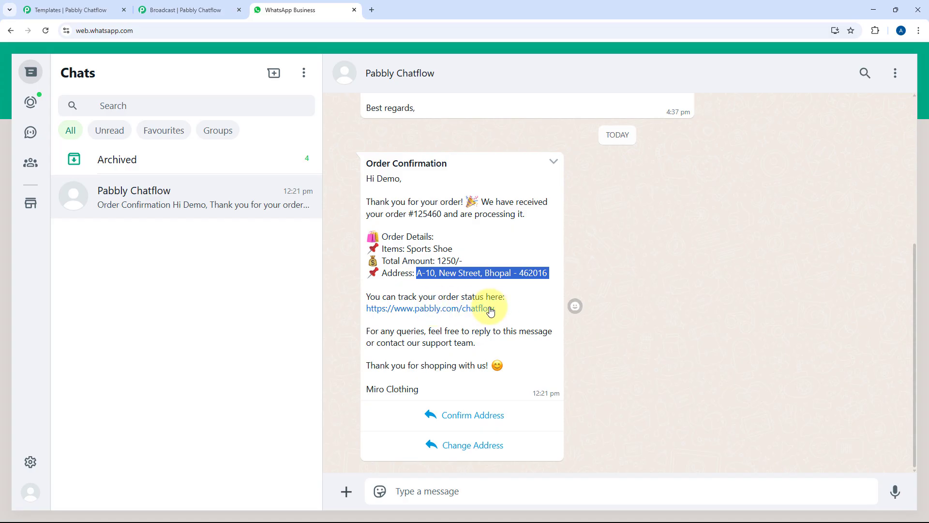
{"action": "left_click", "coordinate": [475, 297]}
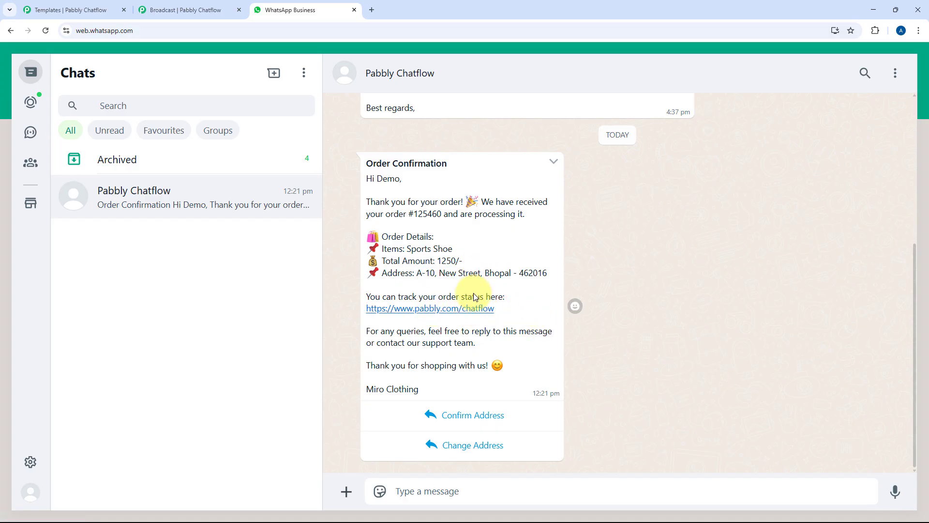
Step: Compare with the new_order preview, reply Confirm Address, and return to Chatflow
{"action": "left_click", "coordinate": [73, 10]}
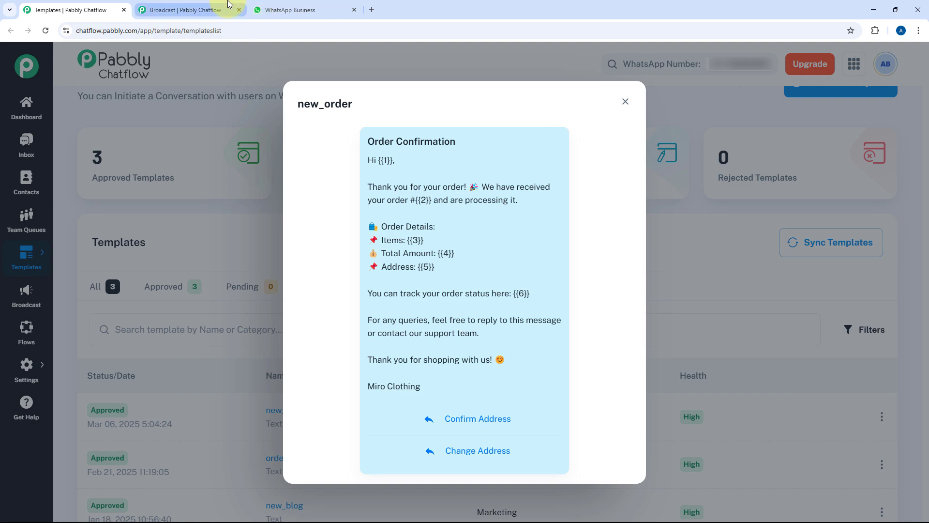
{"action": "left_click", "coordinate": [301, 7]}
{"action": "left_click", "coordinate": [466, 420]}
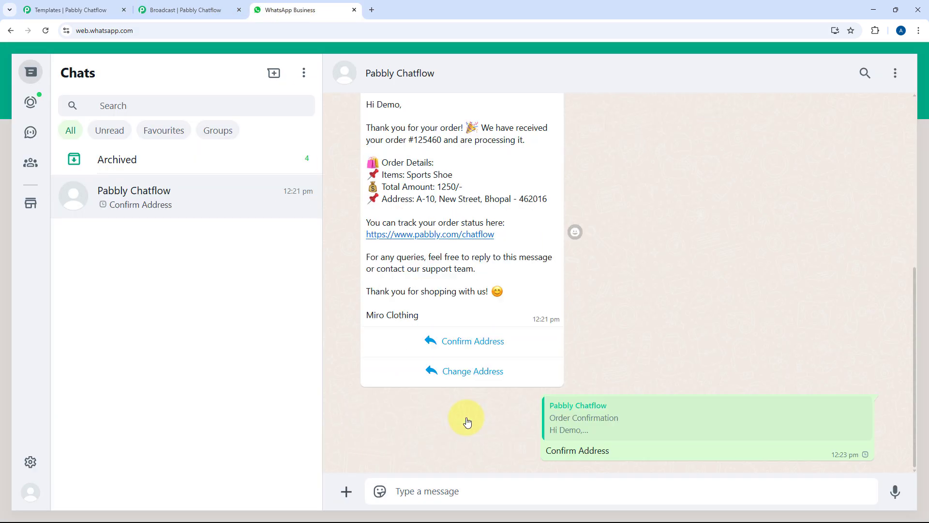
{"action": "left_click", "coordinate": [192, 6]}
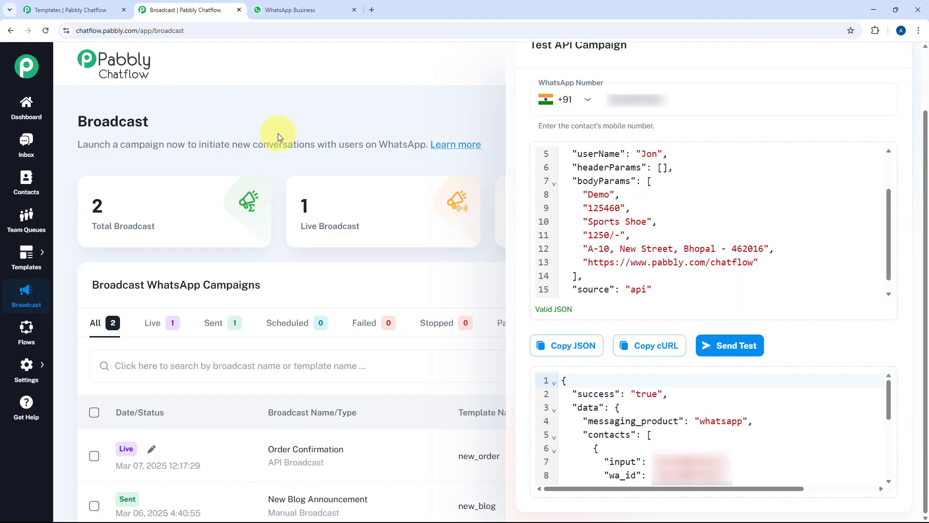
Step: Check the test contact's chat for the order message and Confirm Address reply, then reopen Broadcast
{"action": "left_click", "coordinate": [26, 144]}
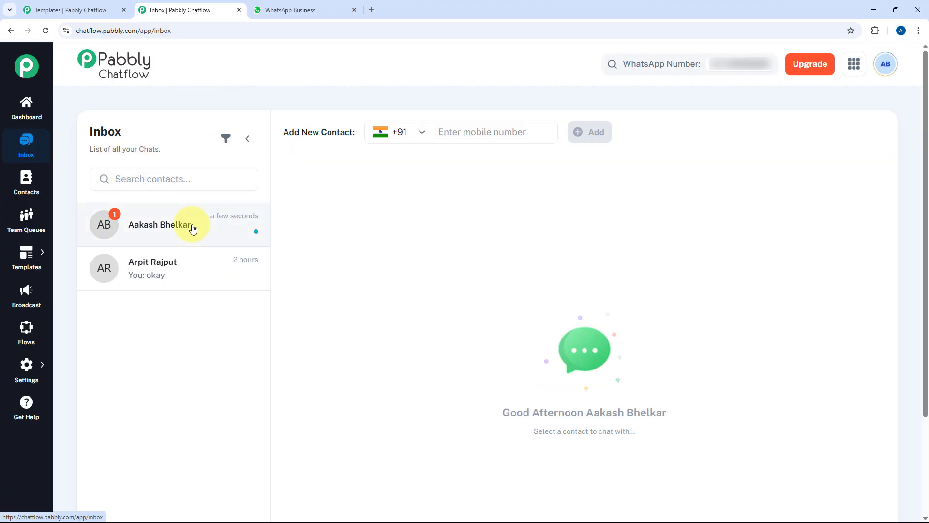
{"action": "left_click", "coordinate": [193, 224]}
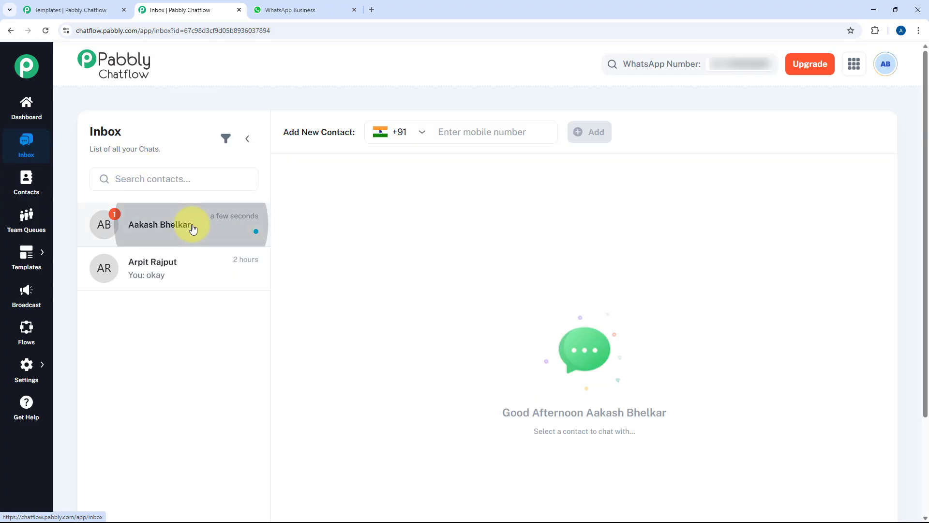
{"action": "scroll", "coordinate": [481, 366], "scroll_direction": "down", "scroll_amount": 3}
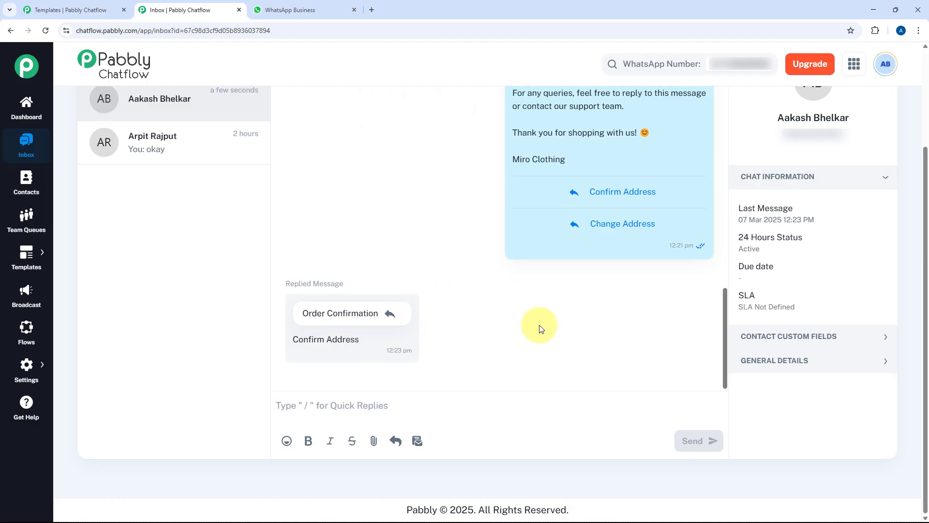
{"action": "scroll", "coordinate": [541, 324], "scroll_direction": "up", "scroll_amount": 2}
{"action": "scroll", "coordinate": [568, 167], "scroll_direction": "up", "scroll_amount": 5}
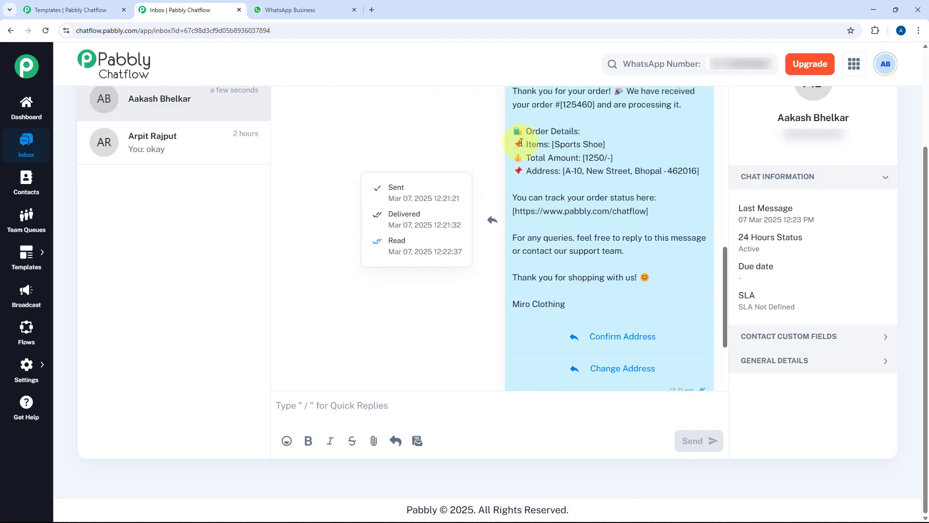
{"action": "scroll", "coordinate": [539, 167], "scroll_direction": "down", "scroll_amount": 1}
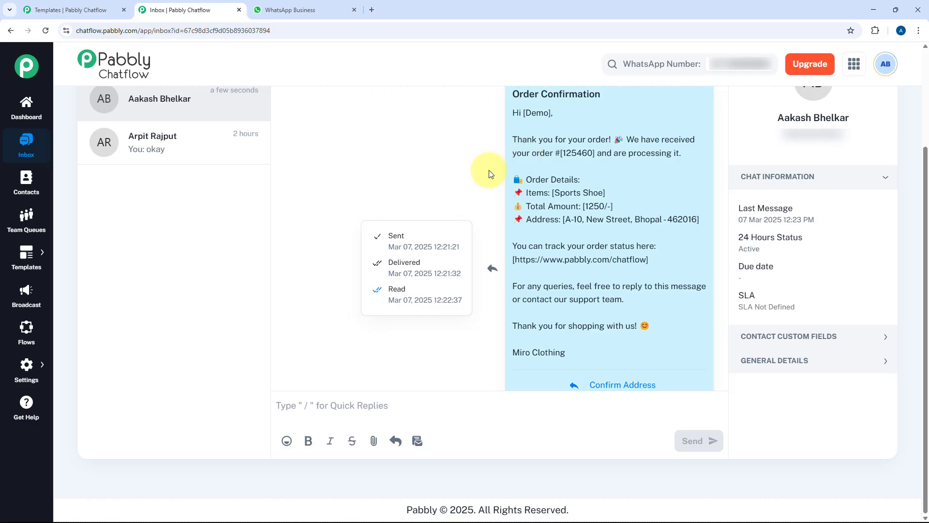
{"action": "scroll", "coordinate": [483, 182], "scroll_direction": "down", "scroll_amount": 4}
{"action": "scroll", "coordinate": [443, 301], "scroll_direction": "up", "scroll_amount": 6}
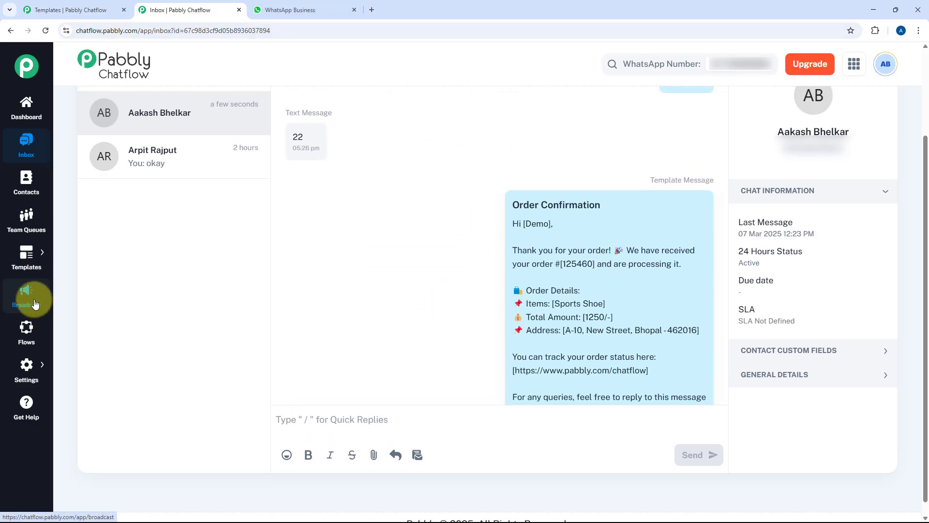
{"action": "left_click", "coordinate": [27, 294]}
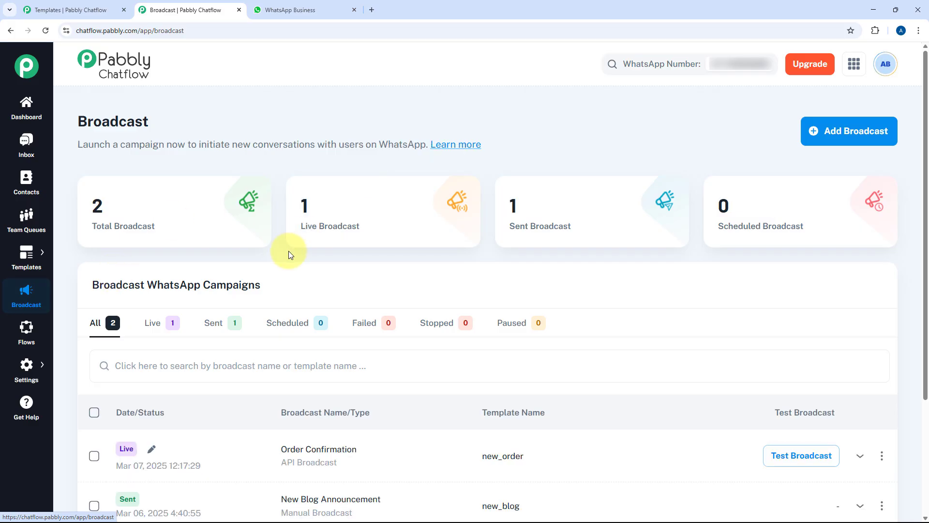